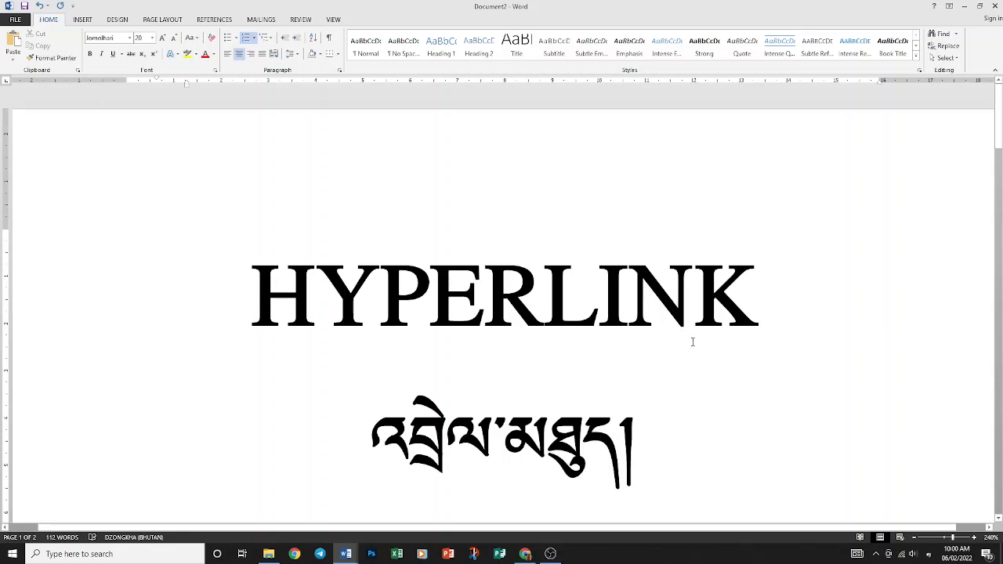
Push the list of seven titles onto the second page by adding blank lines before its first item.
left_click(81, 19)
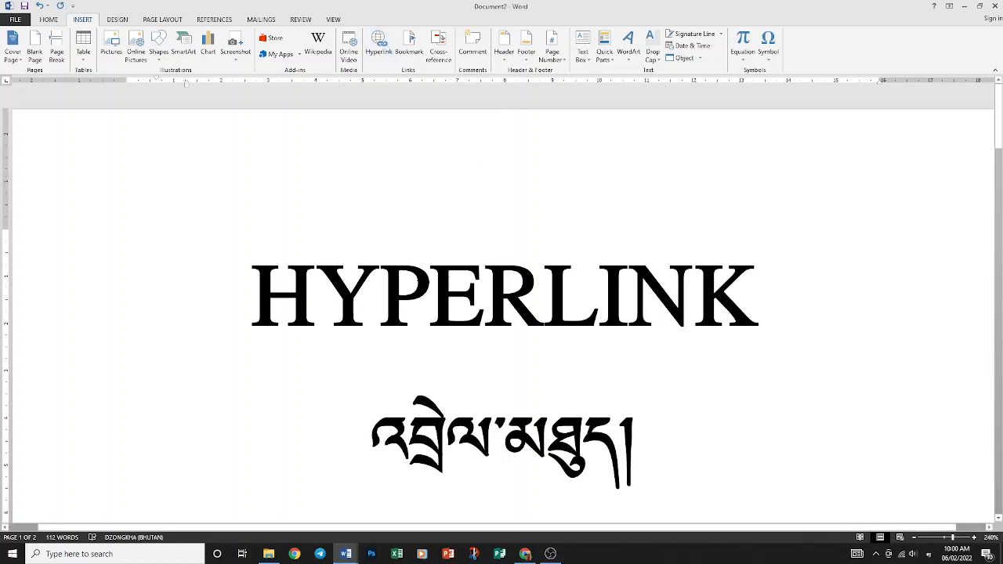
scroll(419, 277, "down", 5)
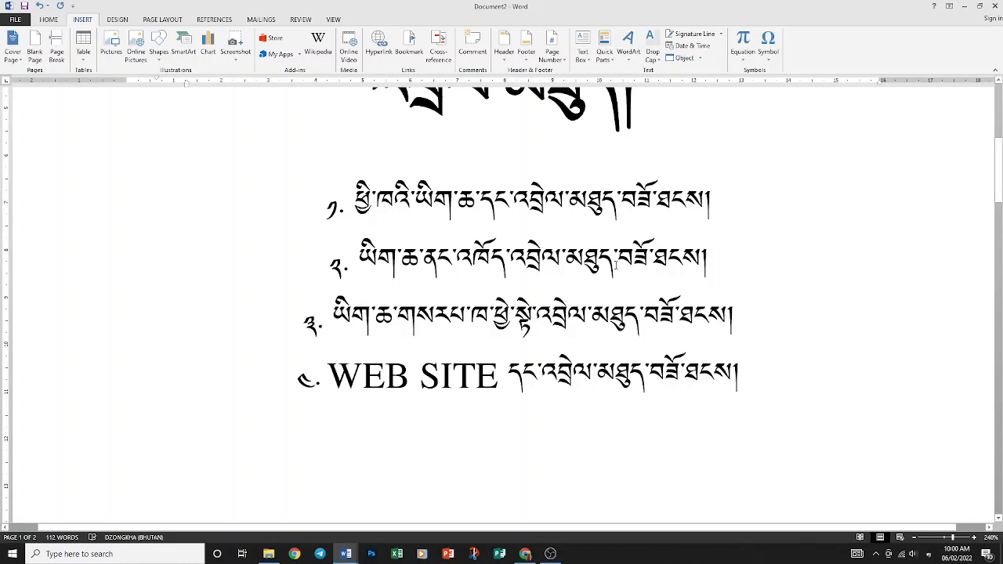
scroll(616, 264, "down", 5)
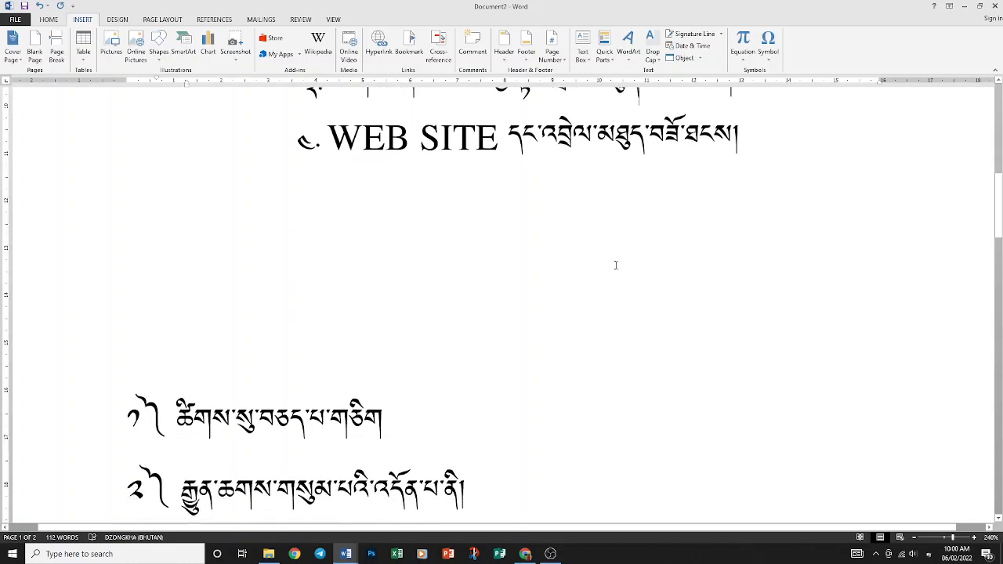
scroll(616, 264, "down", 6)
scroll(616, 264, "up", 2)
scroll(616, 264, "down", 8)
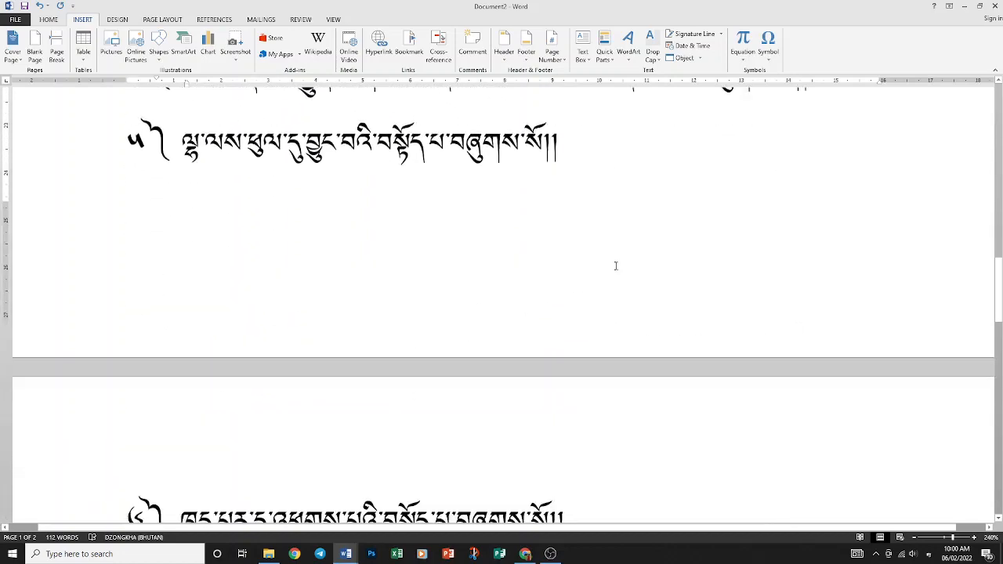
scroll(616, 266, "down", 5)
scroll(616, 266, "up", 12)
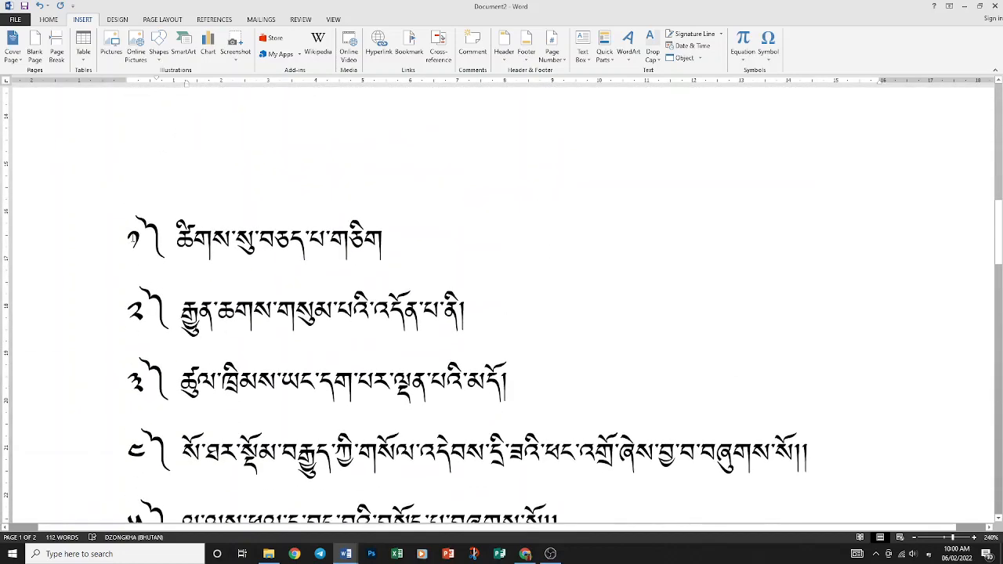
left_click(128, 240)
key("ctrl+Return")
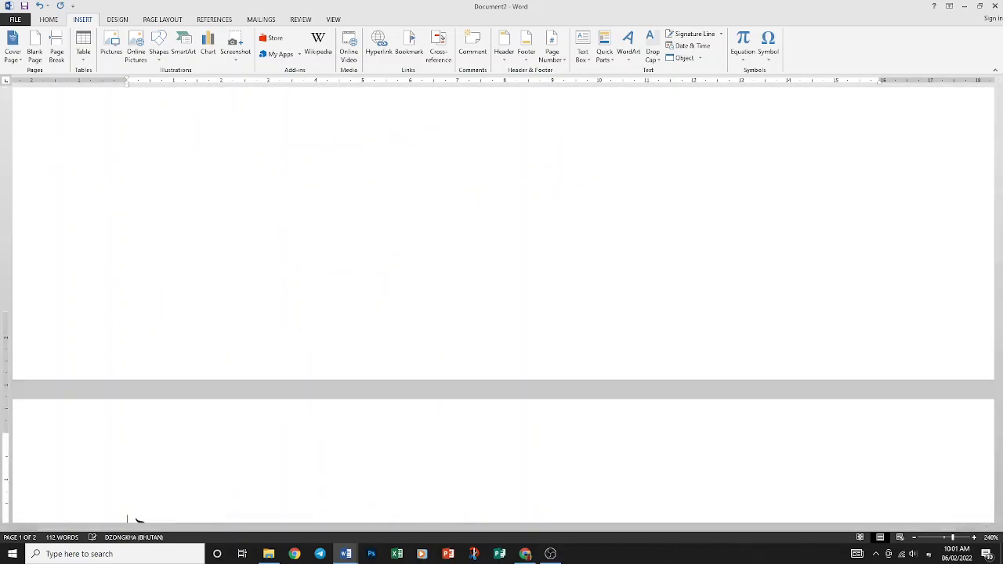
scroll(233, 212, "down", 6)
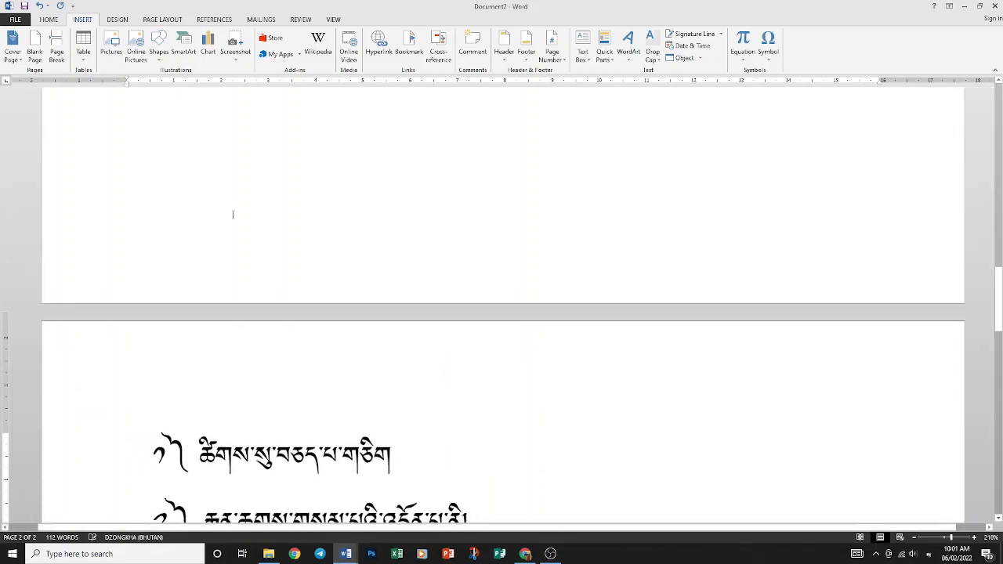
scroll(285, 292, "down", 5)
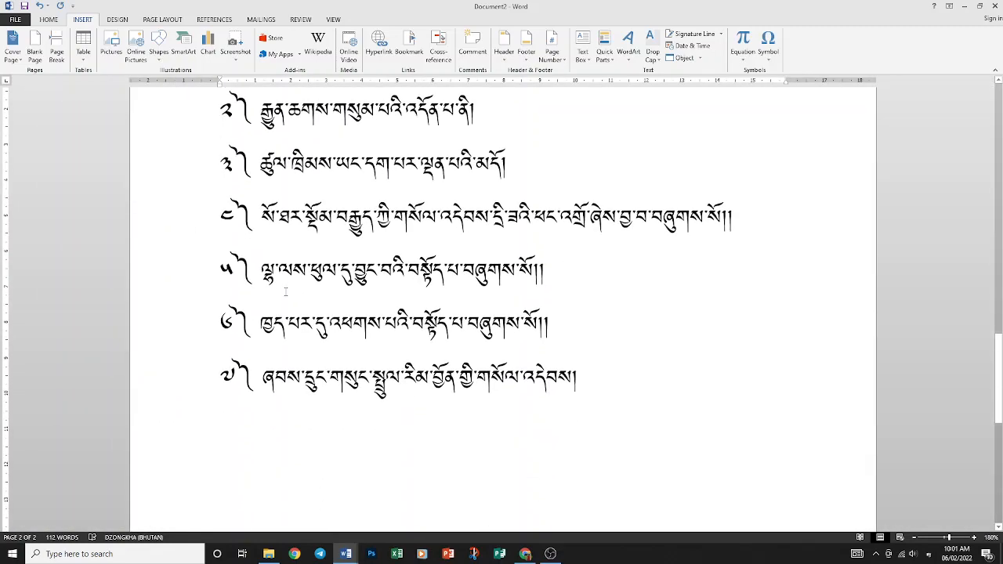
scroll(286, 291, "up", 1)
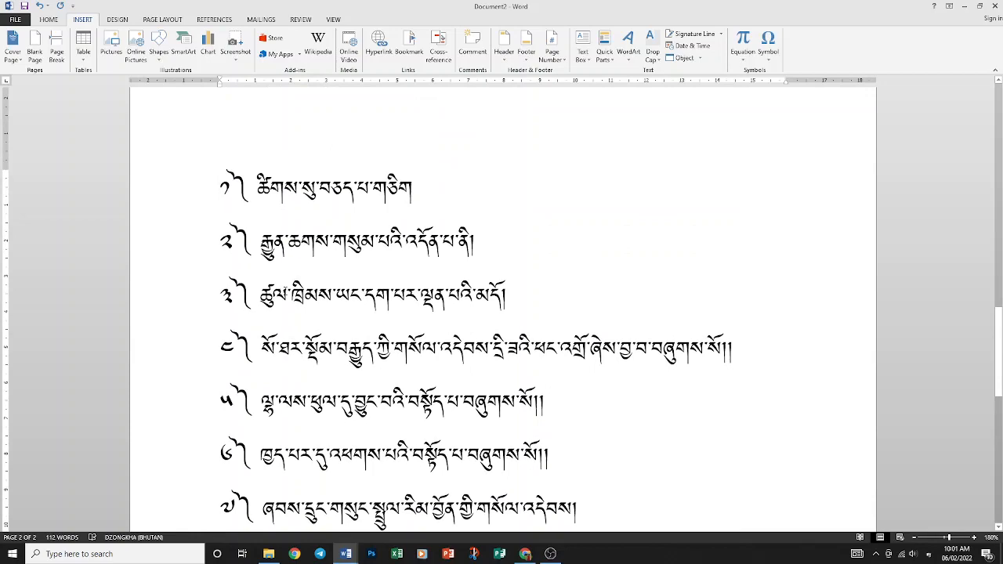
scroll(285, 291, "down", 1)
Cut the first numbered entry under the HYPERLINK title and paste it above the first item of the seven-title list.
scroll(285, 291, "up", 6)
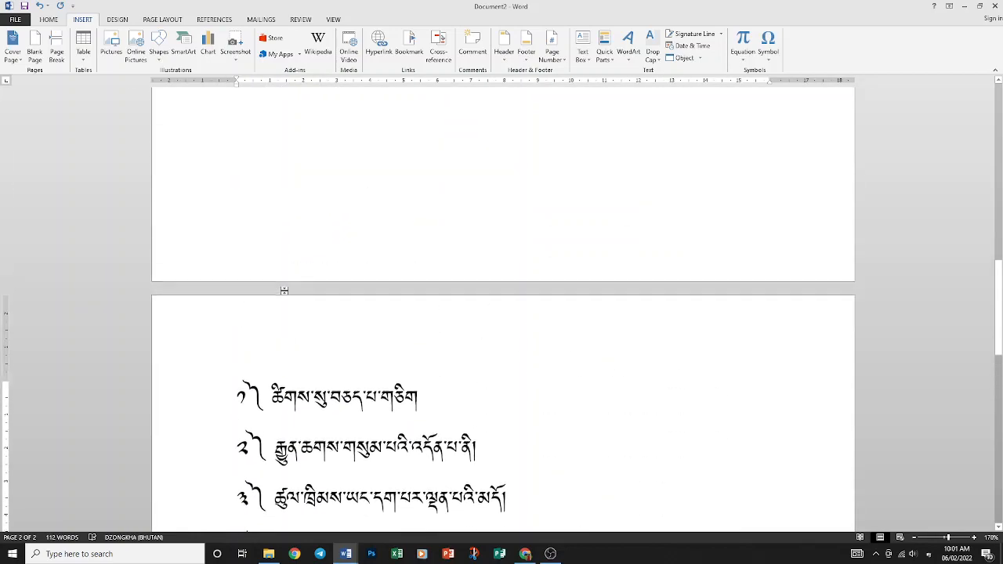
scroll(285, 290, "up", 3)
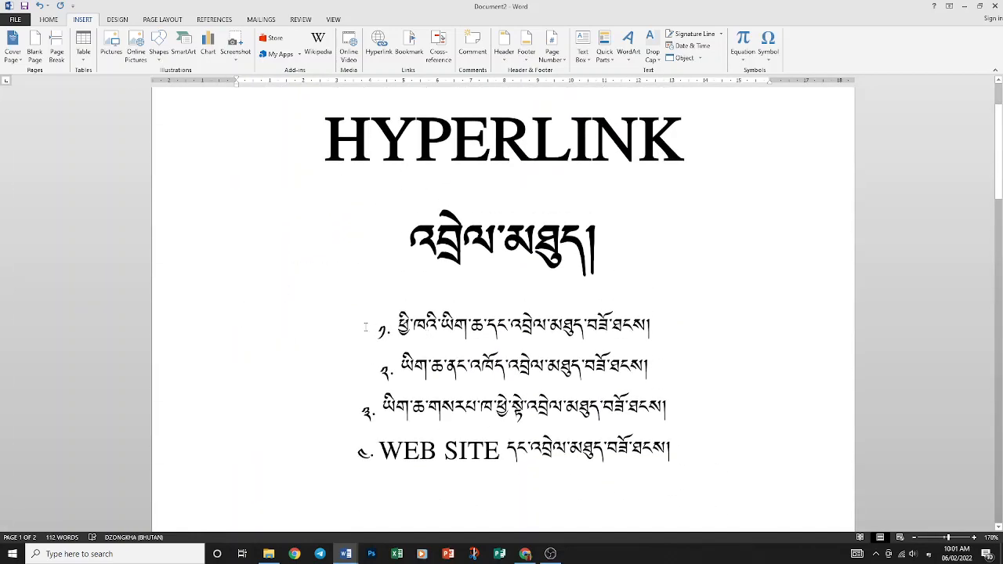
left_click_drag(396, 322, 662, 325)
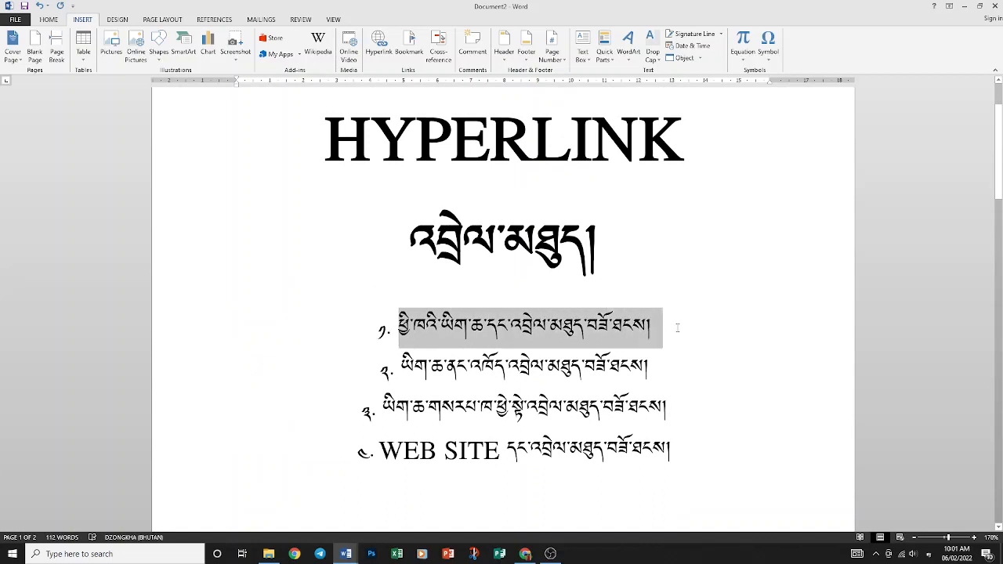
right_click(629, 327)
left_click(648, 335)
scroll(521, 364, "down", 10)
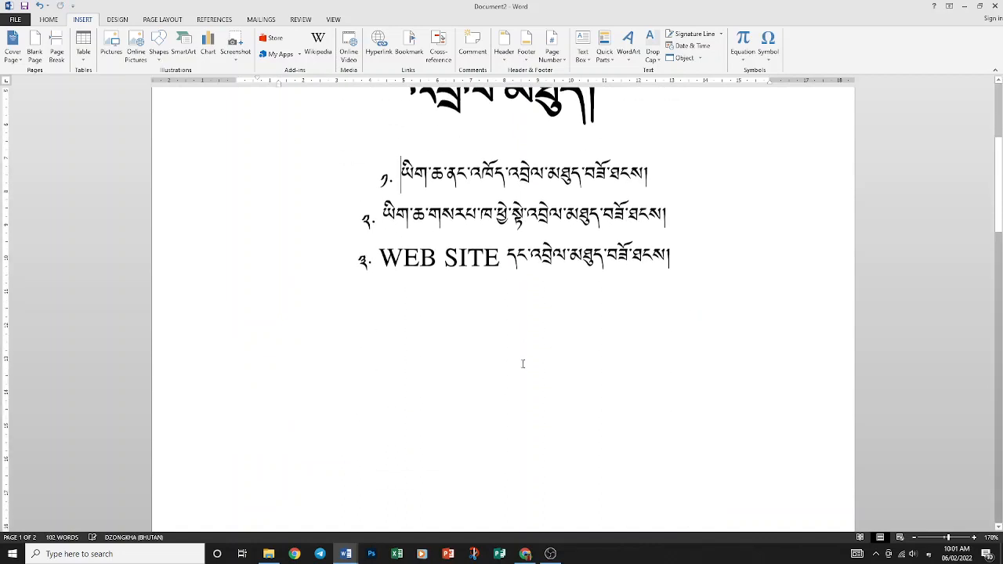
scroll(521, 363, "down", 5)
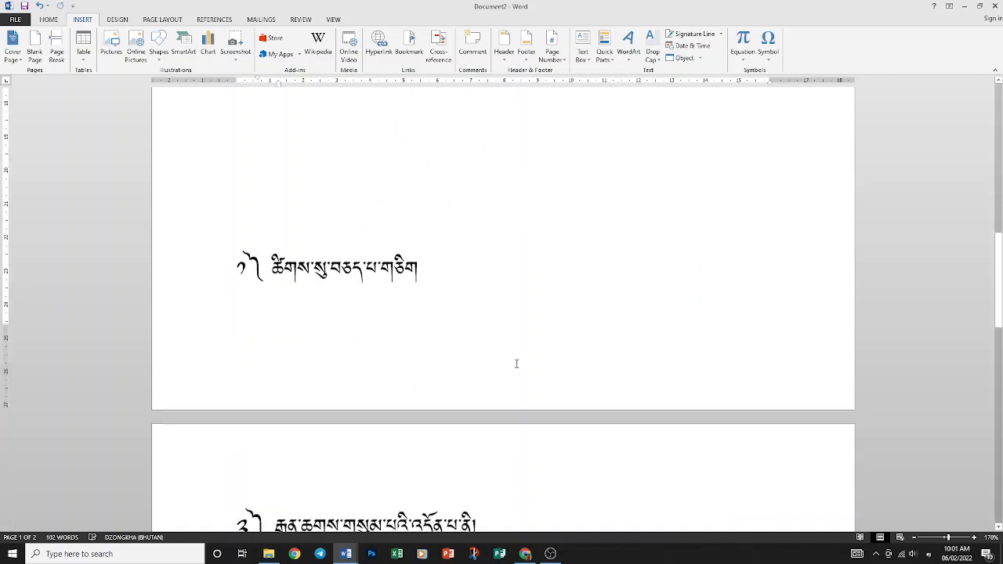
left_click(265, 230)
right_click(265, 231)
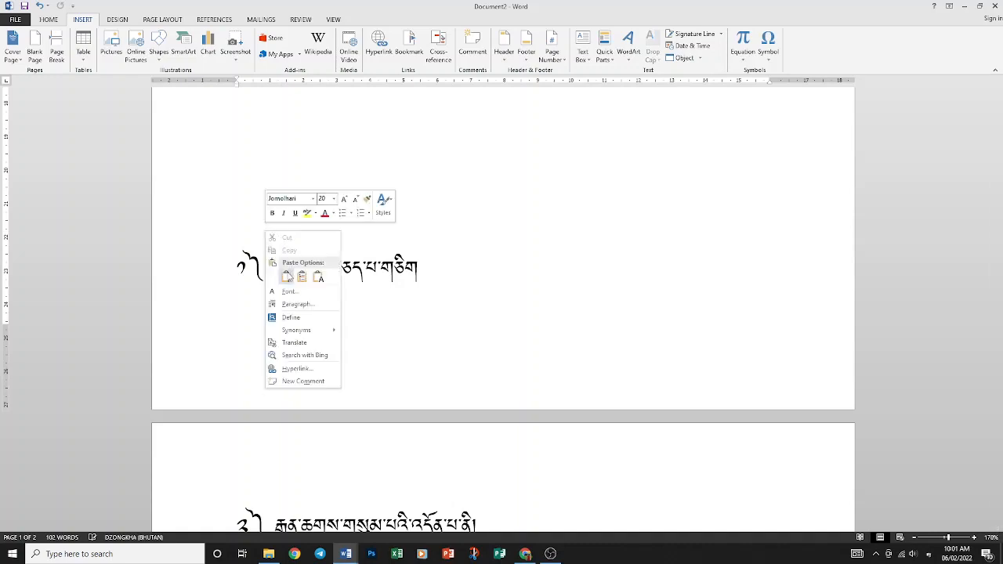
left_click(289, 271)
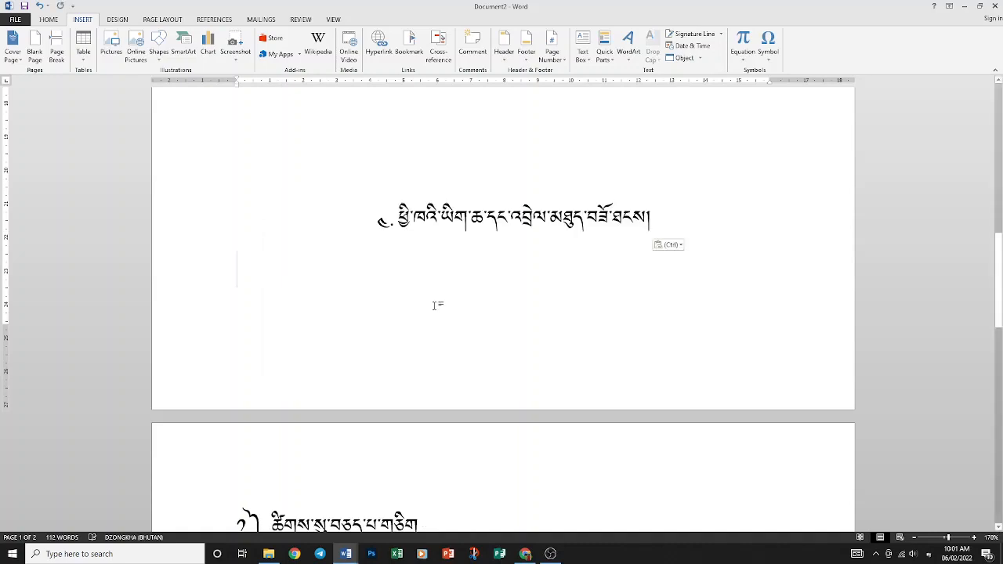
Push the pasted entry to the top of the second page with blank lines and remove its list number.
key("Return")
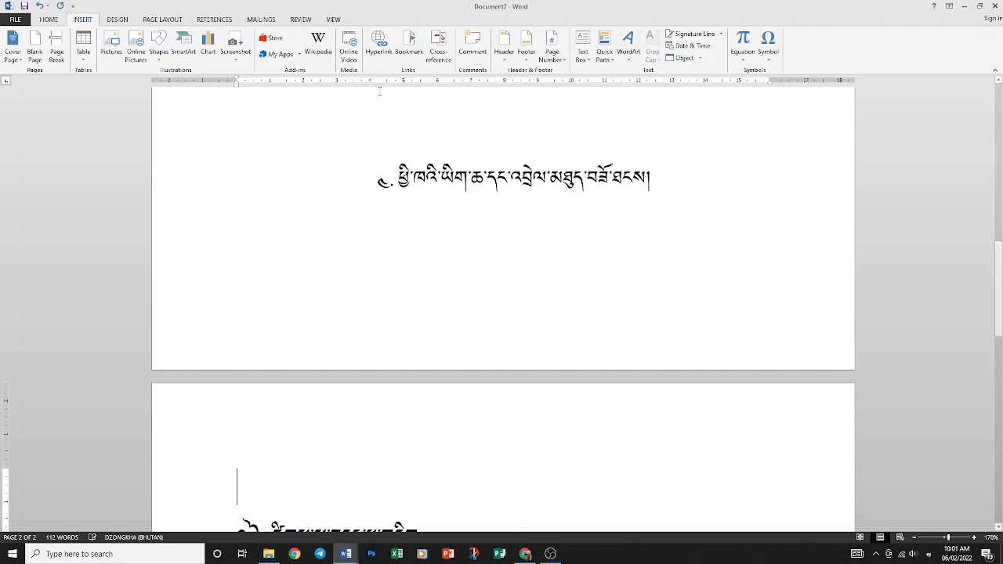
left_click(398, 179)
key("Return")
key("Return")
key("Return")
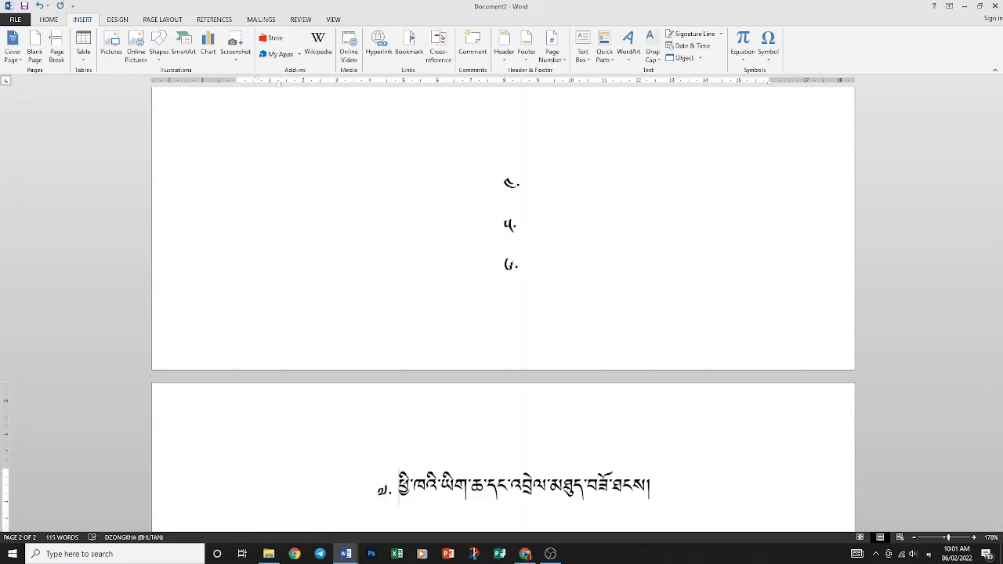
key("BackSpace")
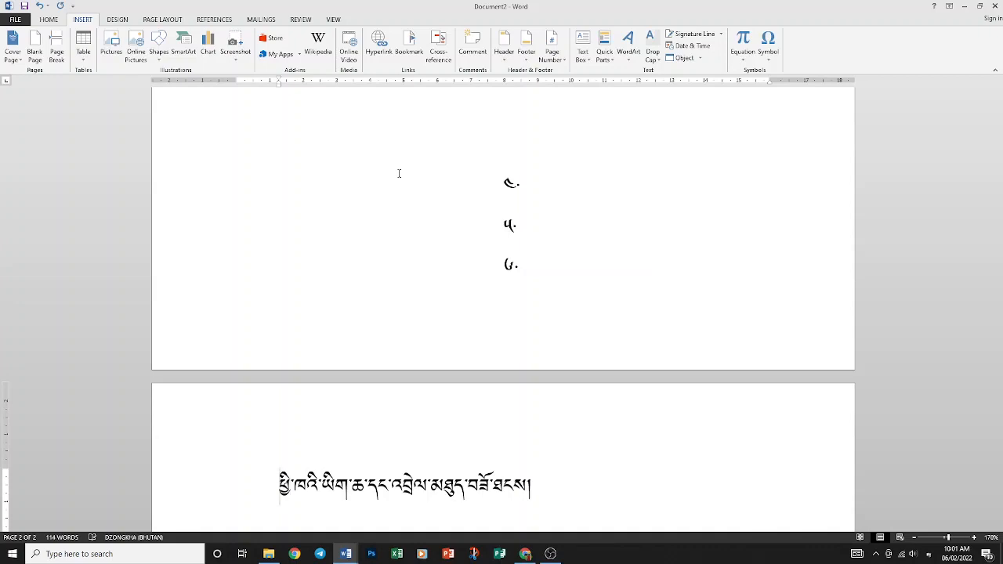
Delete the blank lines between the heading on the second page and the first title below it.
scroll(399, 173, "down", 4)
left_click(325, 271)
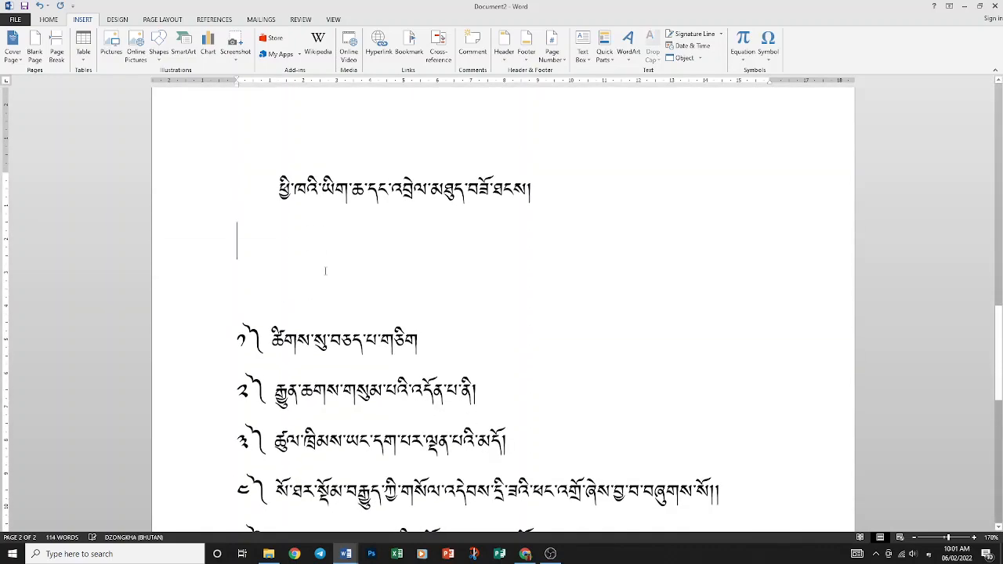
key("BackSpace")
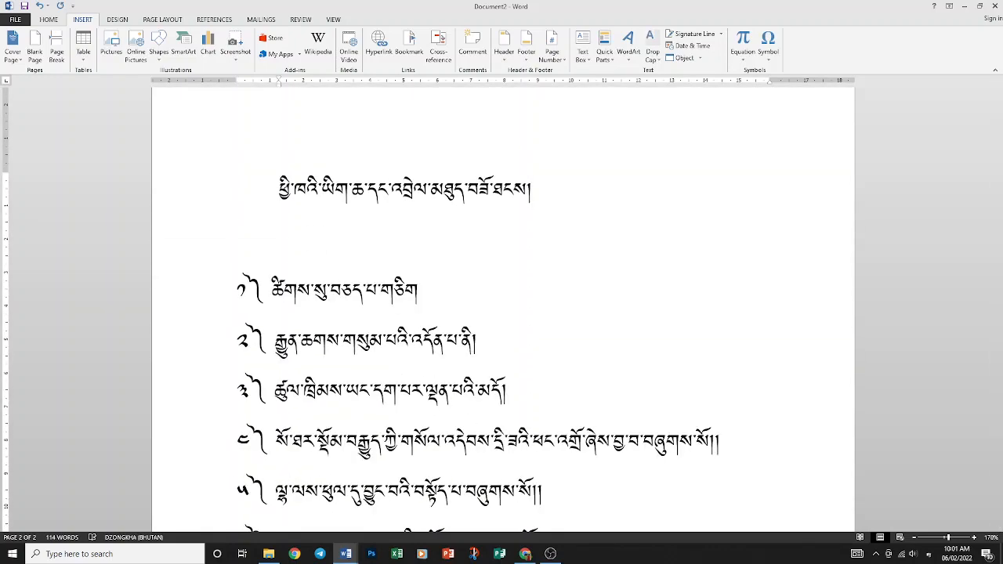
key("Delete")
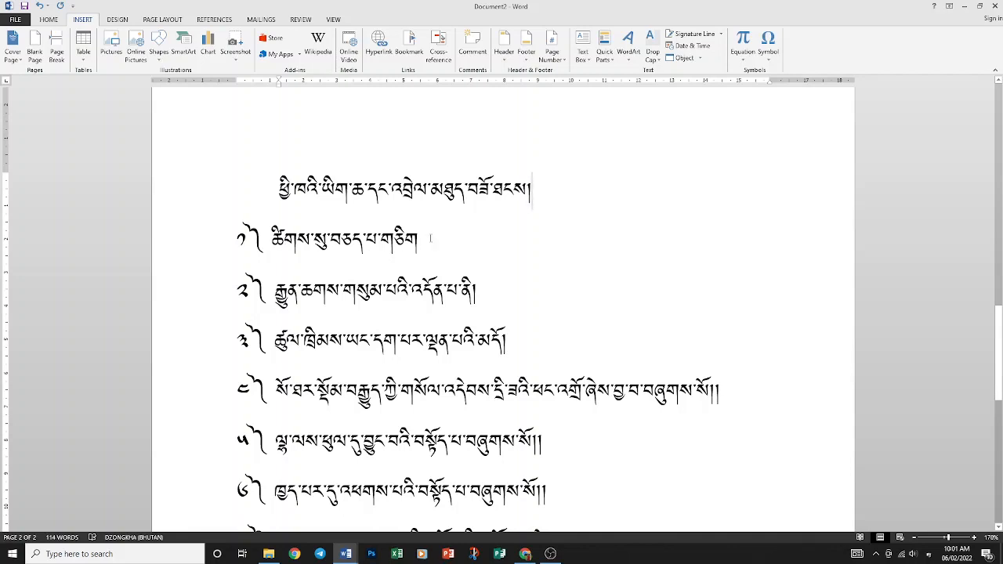
Start inserting a hyperlink on the first title of the list, with an existing file or web page as link type.
left_click_drag(451, 237, 222, 239)
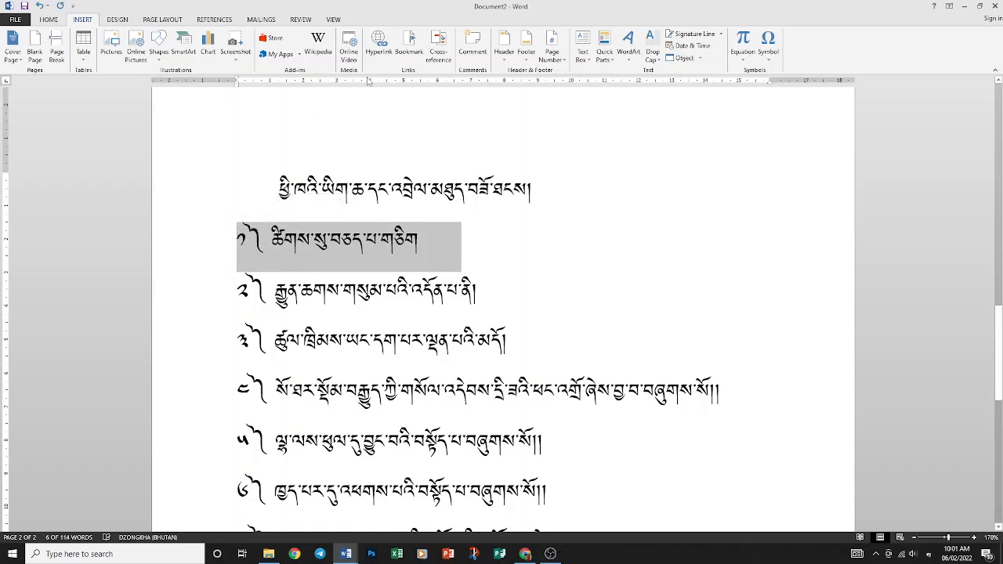
left_click(48, 20)
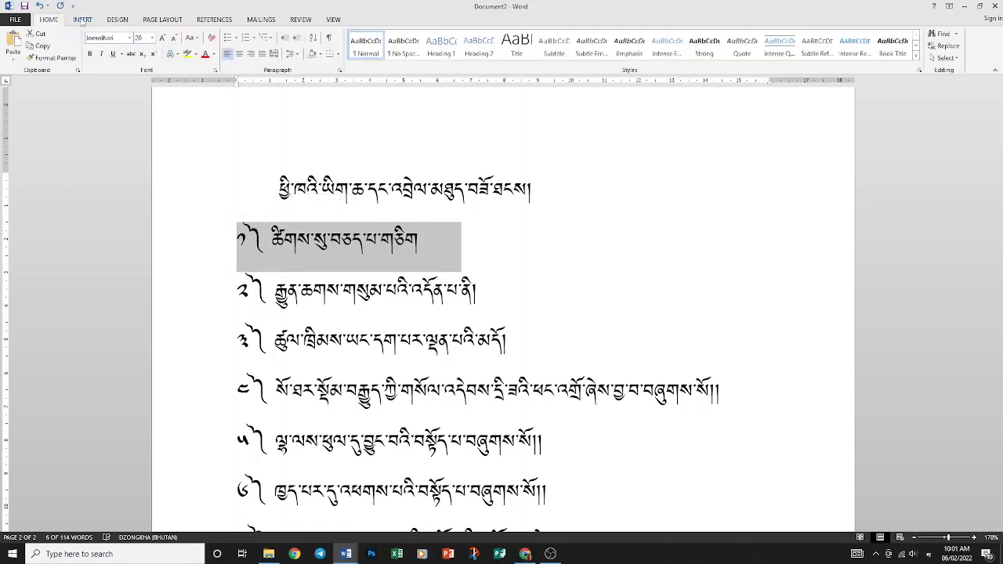
left_click(82, 19)
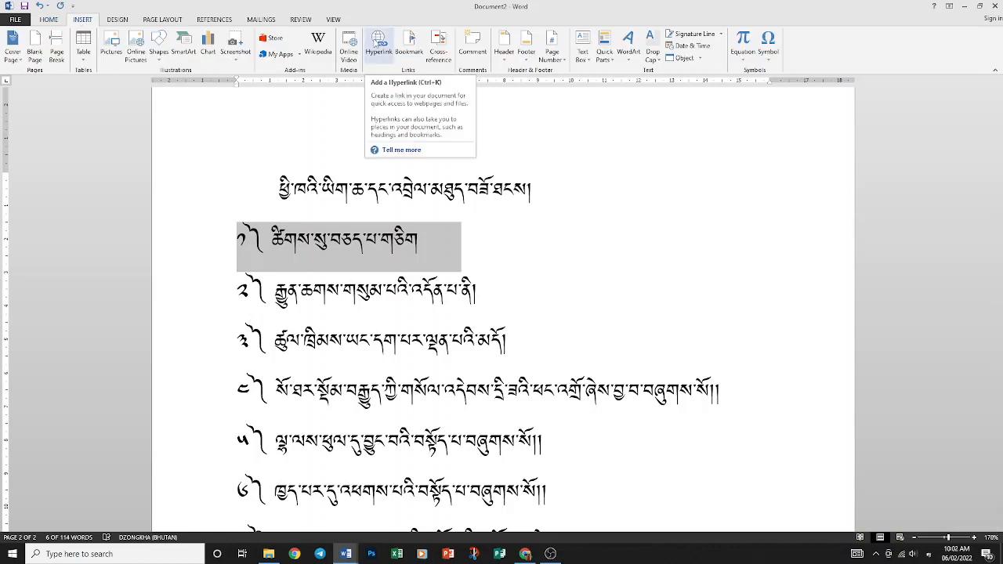
left_click(378, 43)
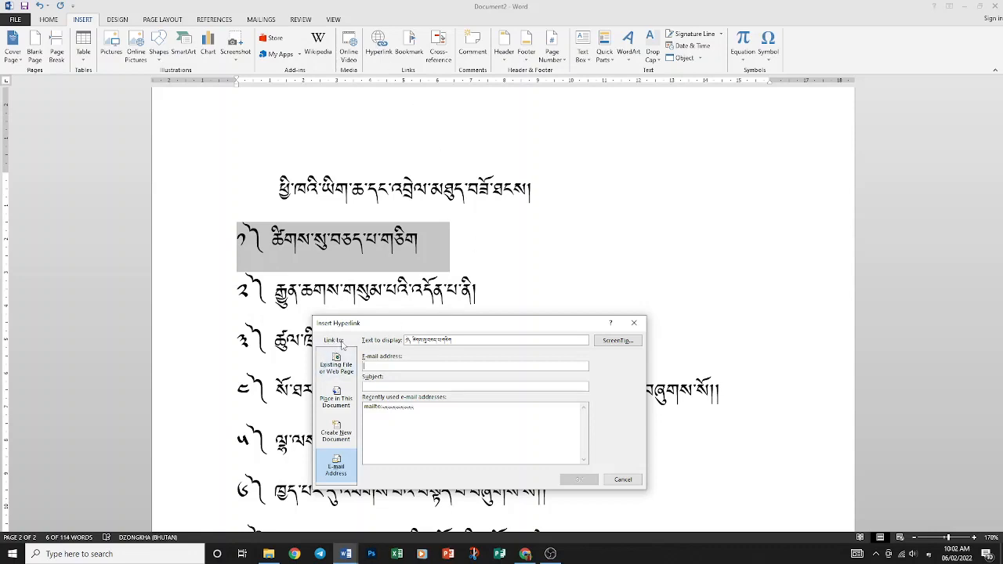
left_click_drag(325, 329, 324, 330)
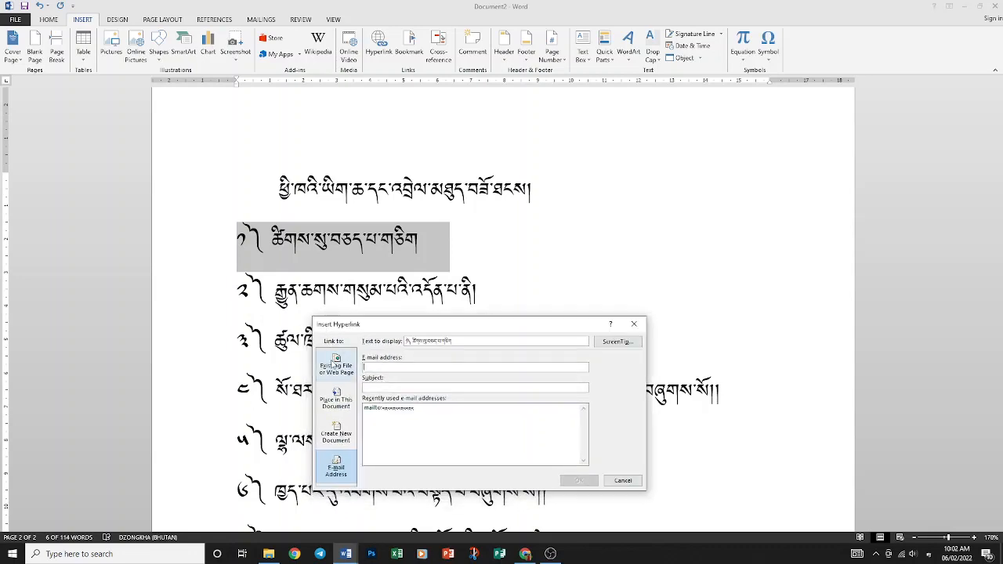
left_click(336, 368)
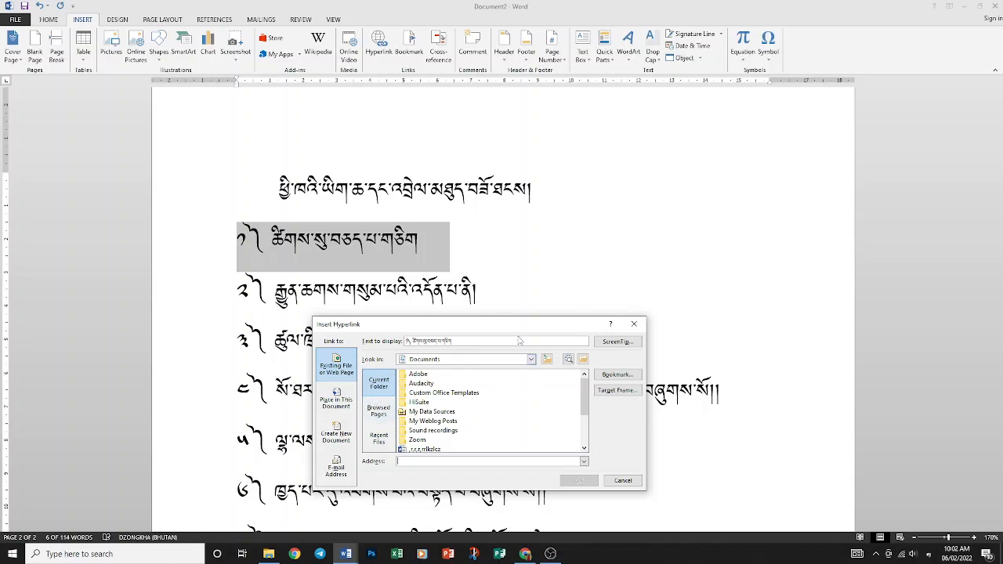
Link the first title to the ཚིགས་སུ་བཅད་པ་གཅིག .docx file in the MS WORD folder with the Dzongkha suffix on Local Disk (D:).
left_click(531, 360)
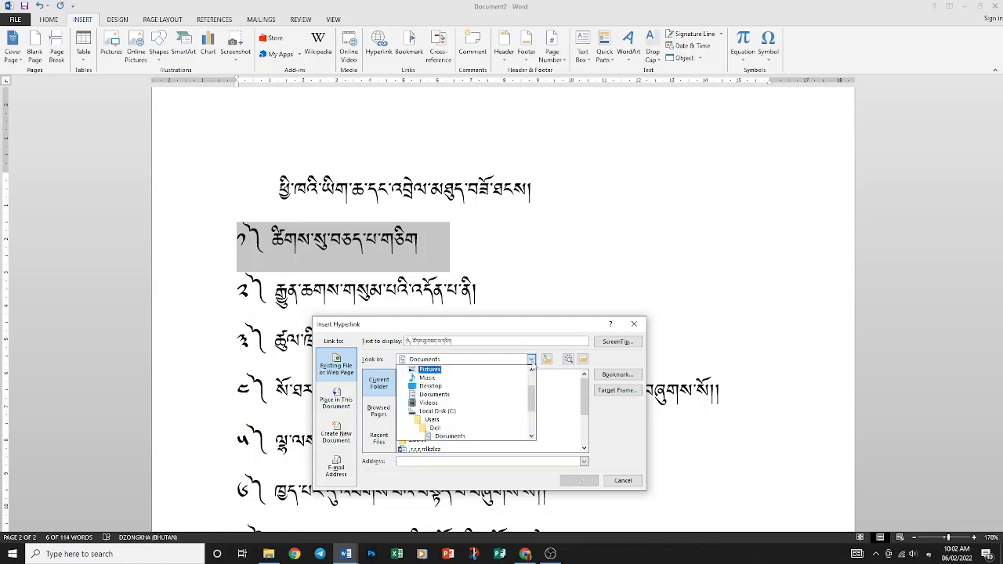
left_click(532, 361)
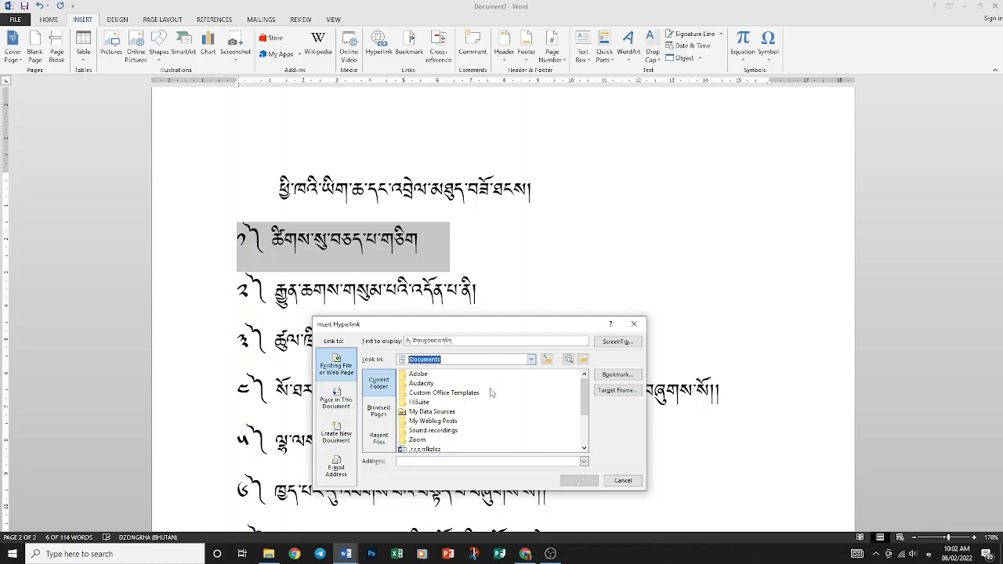
left_click(532, 359)
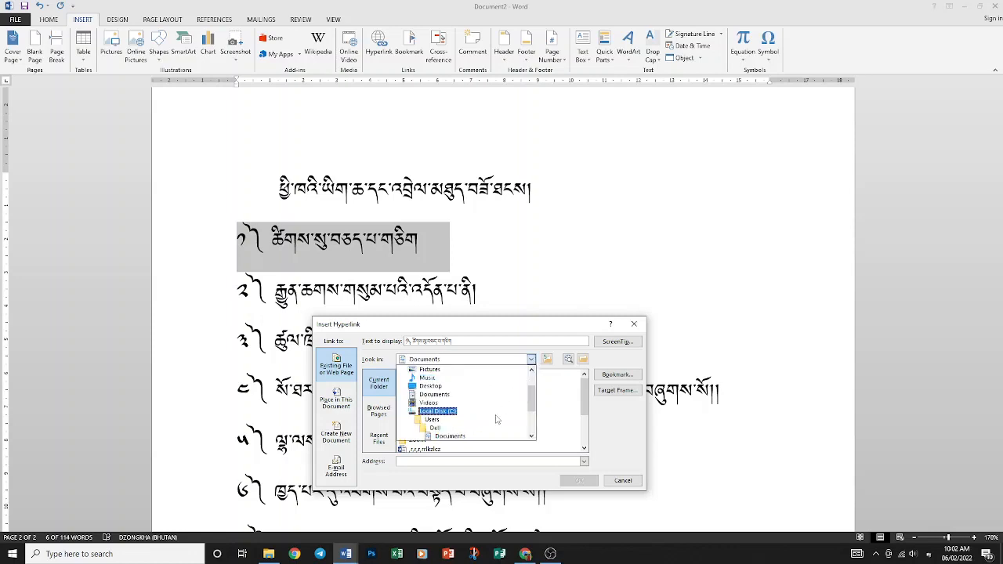
scroll(496, 415, "down", 5)
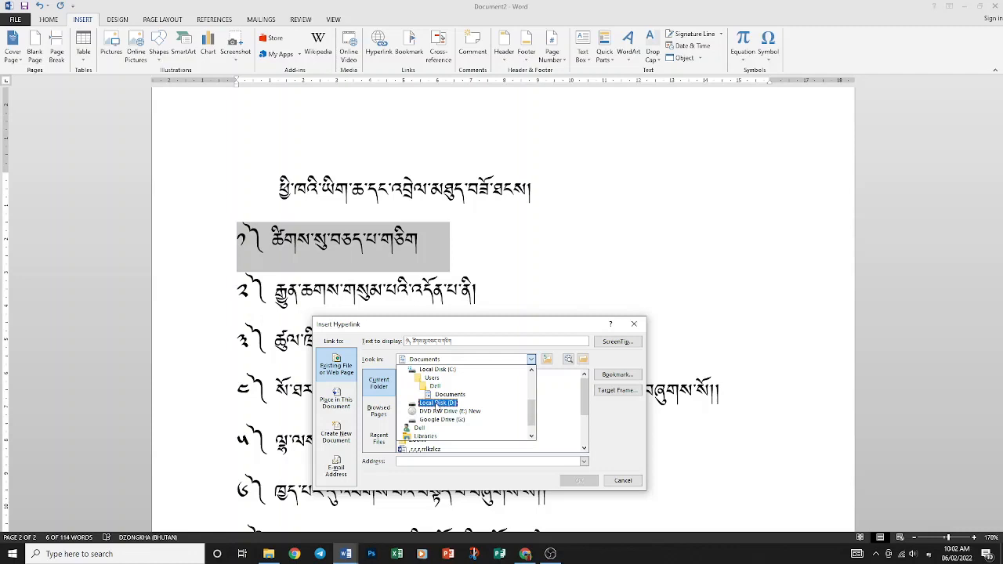
left_click(438, 403)
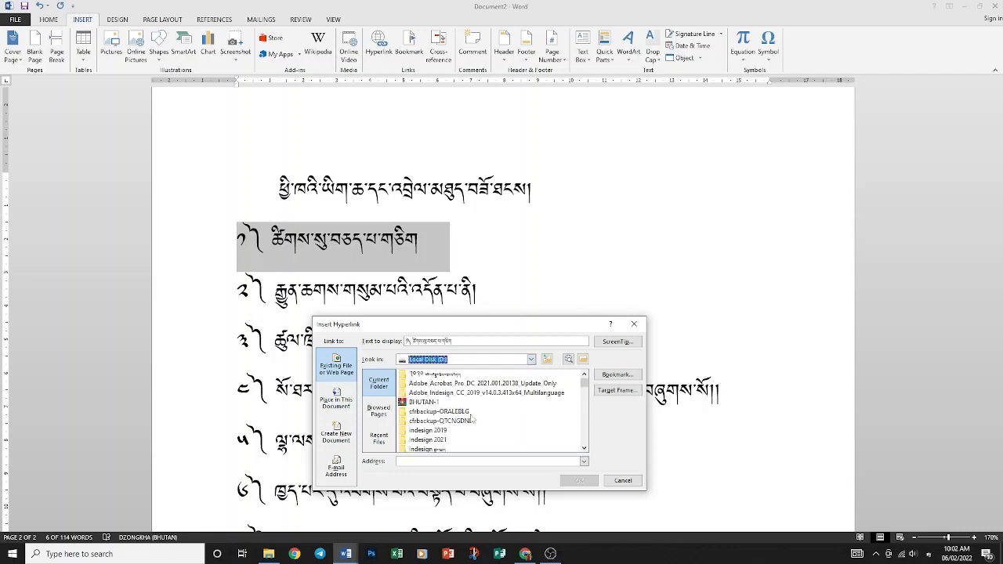
scroll(511, 422, "down", 1)
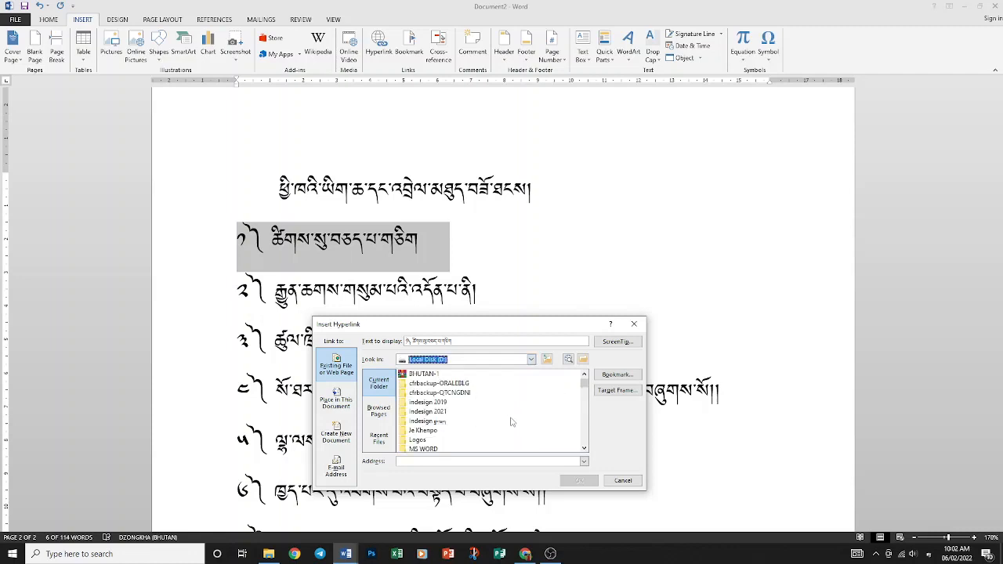
scroll(511, 423, "down", 1)
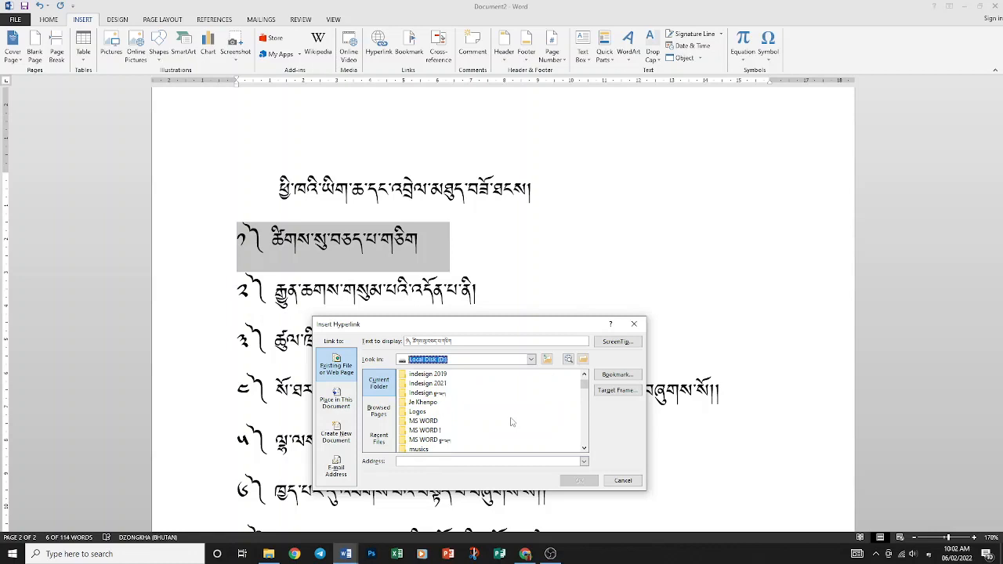
left_click(430, 441)
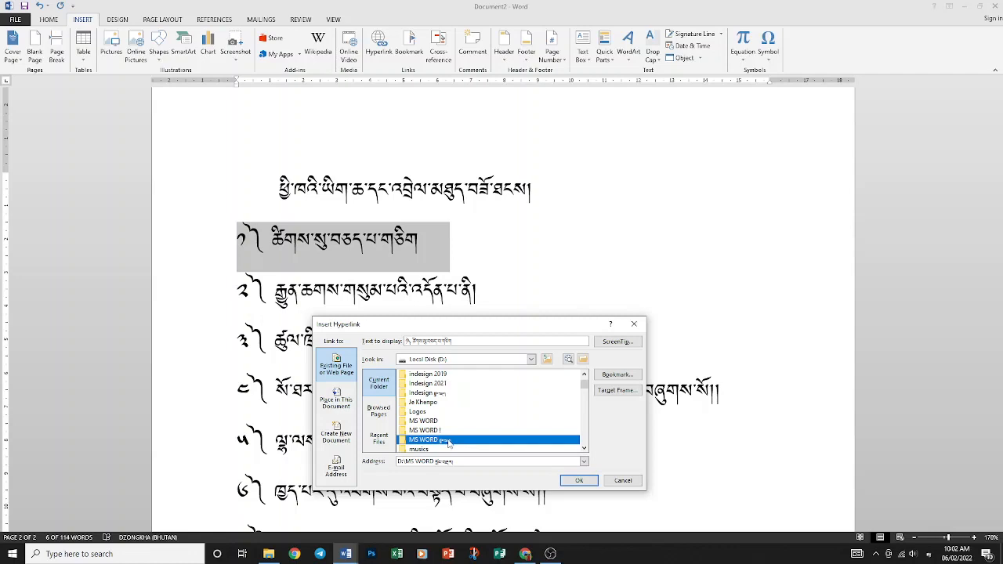
double_click(449, 444)
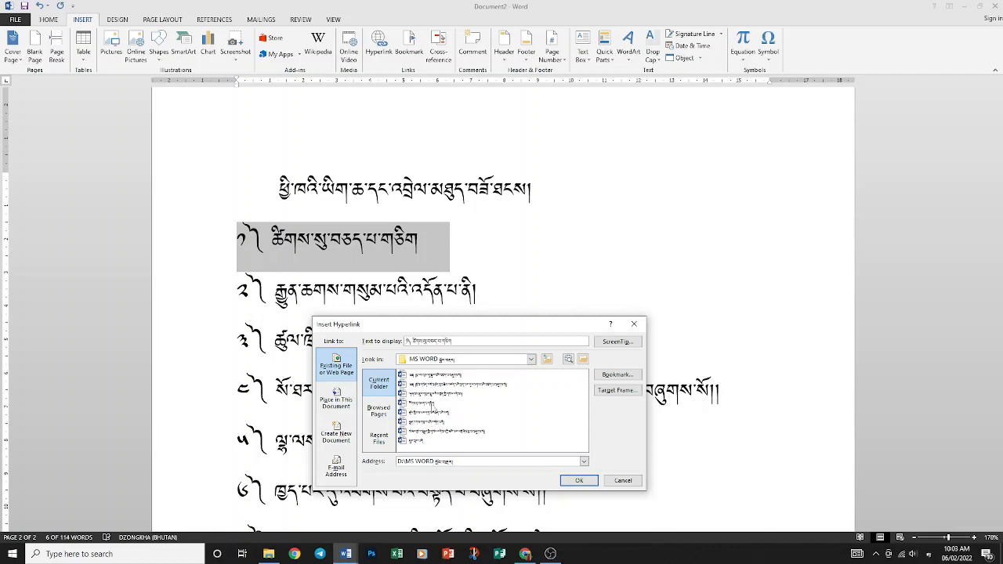
left_click(426, 404)
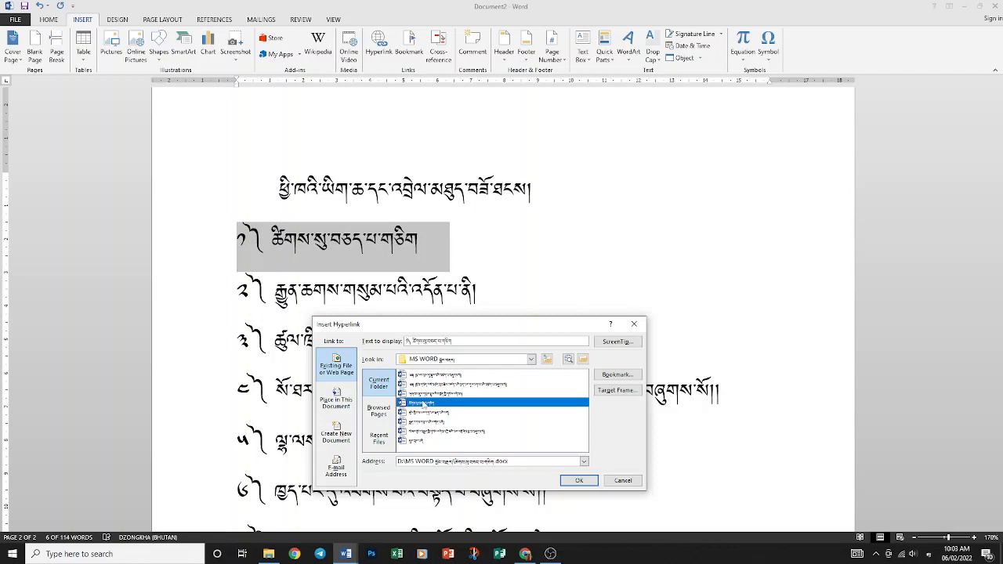
left_click(578, 480)
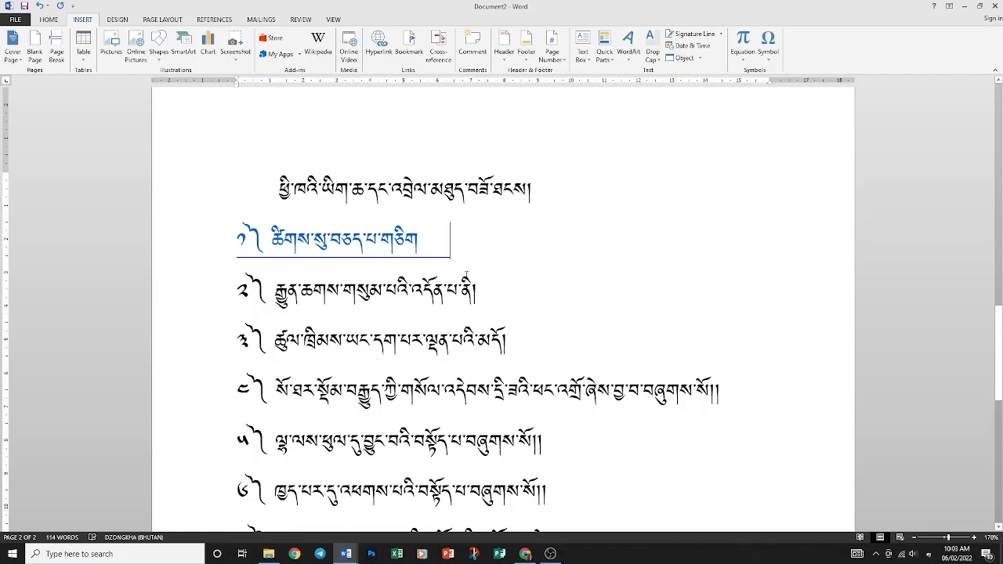
Hyperlink the second title to its same-named .docx file in the Dzongkha-suffixed MS WORD folder on Local Disk (D:).
left_click_drag(479, 292, 229, 292)
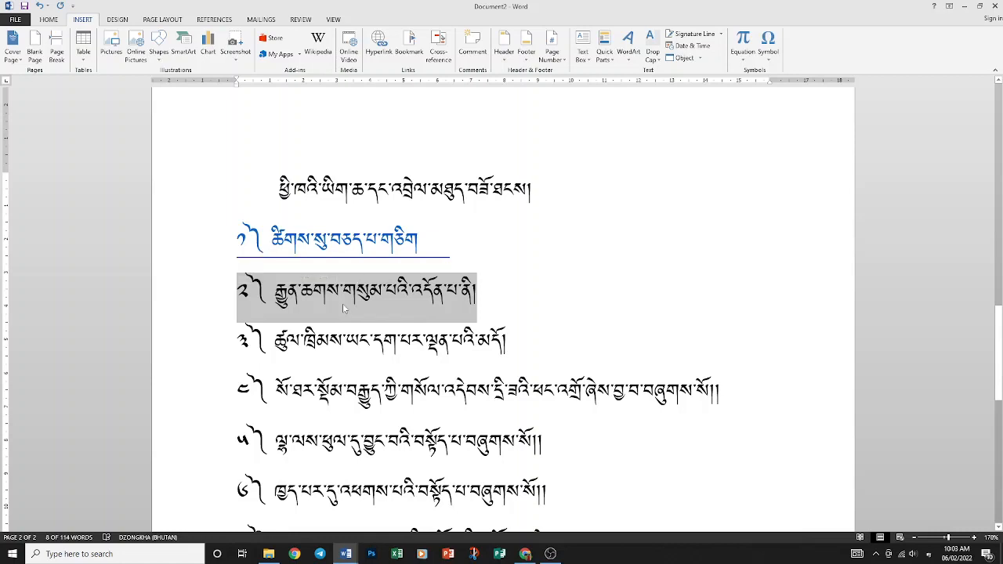
right_click(342, 303)
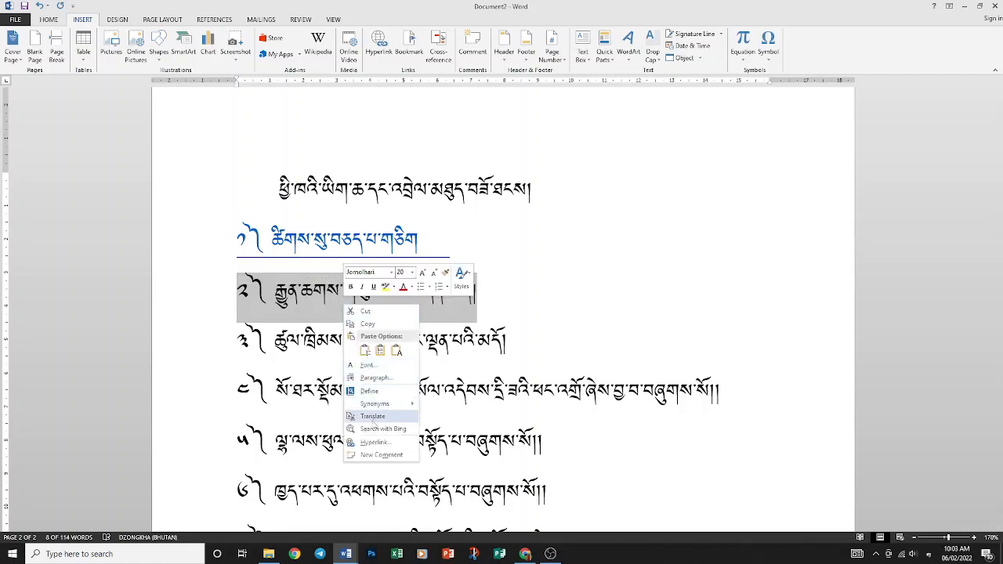
left_click(374, 442)
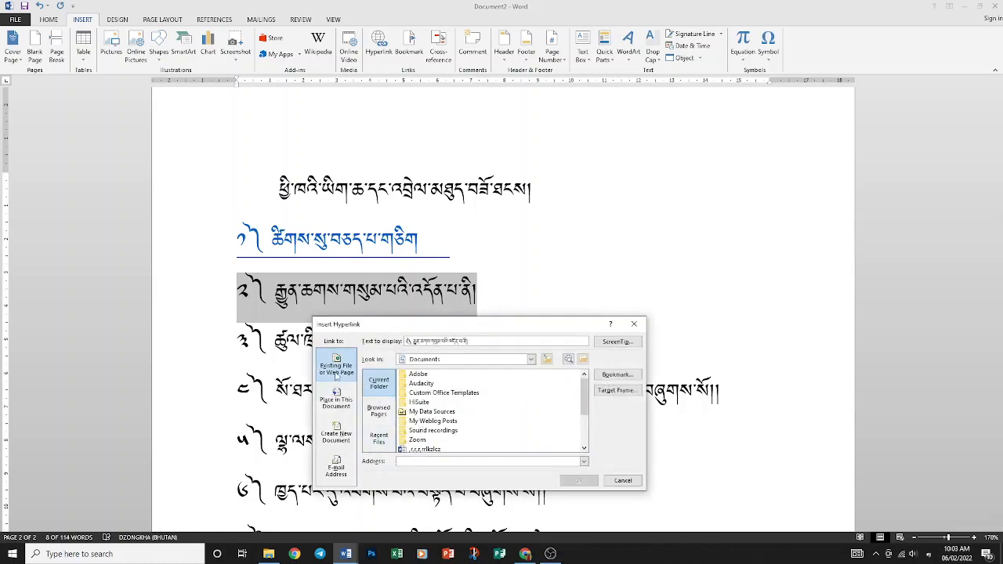
left_click(532, 359)
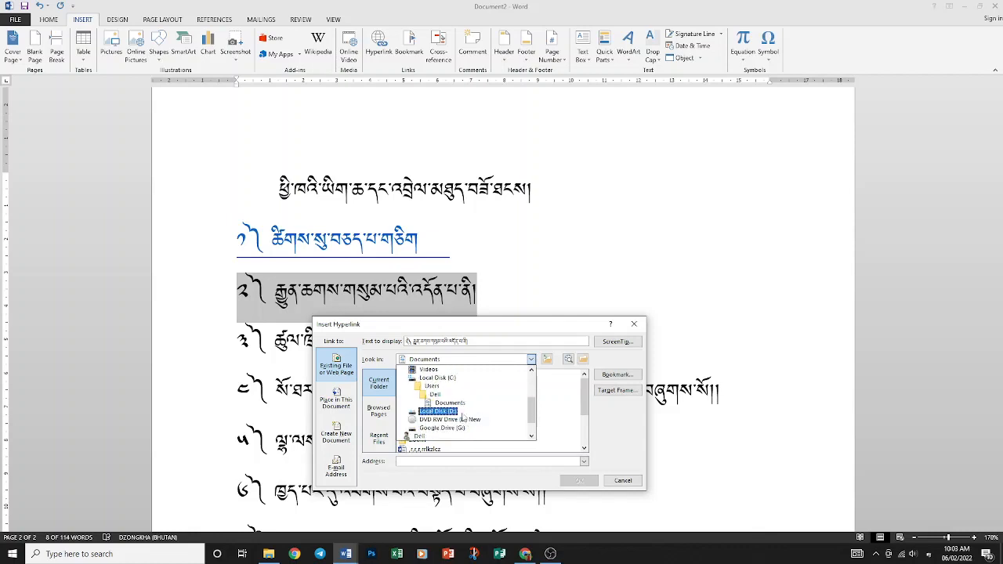
left_click(463, 415)
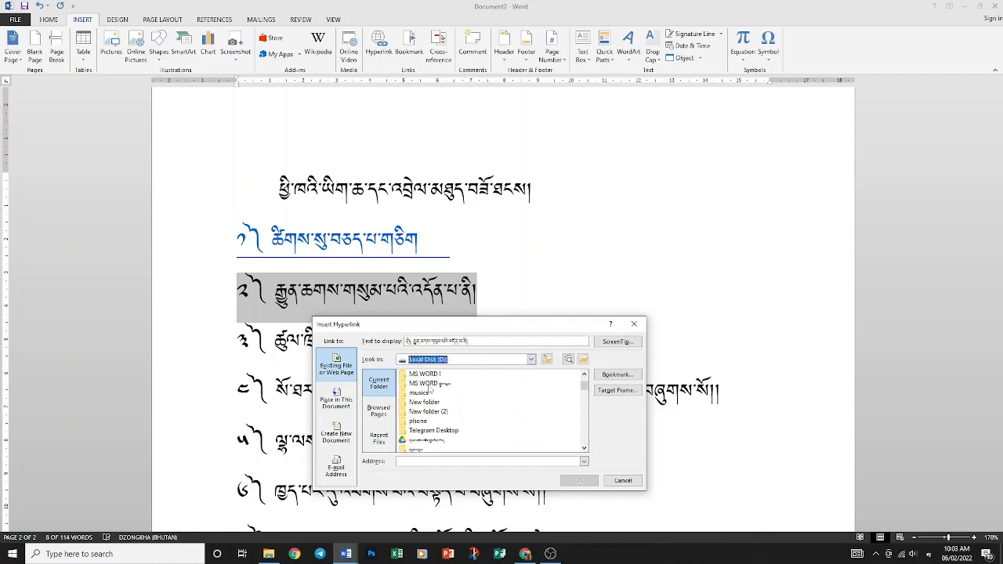
left_click(430, 385)
double_click(431, 385)
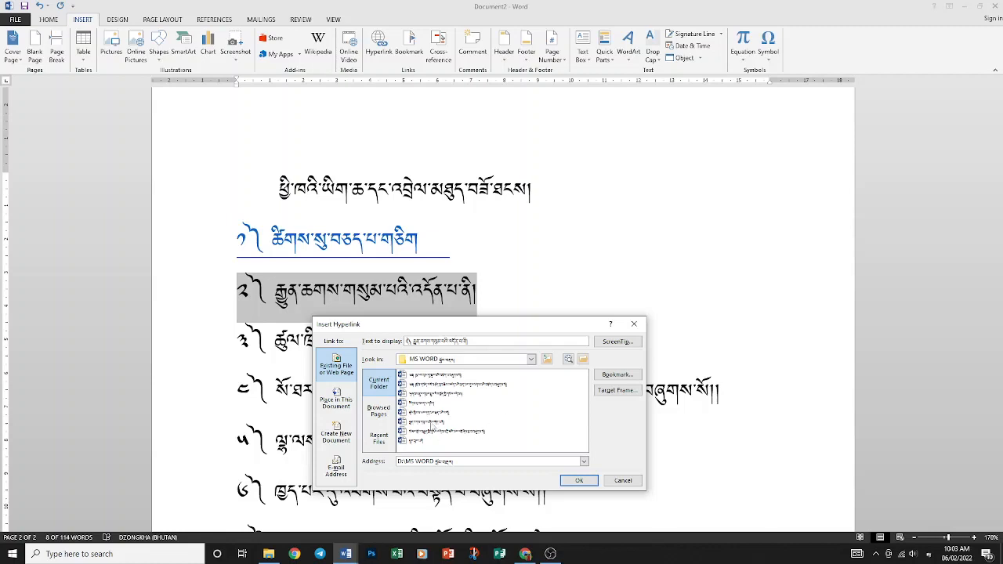
left_click(430, 422)
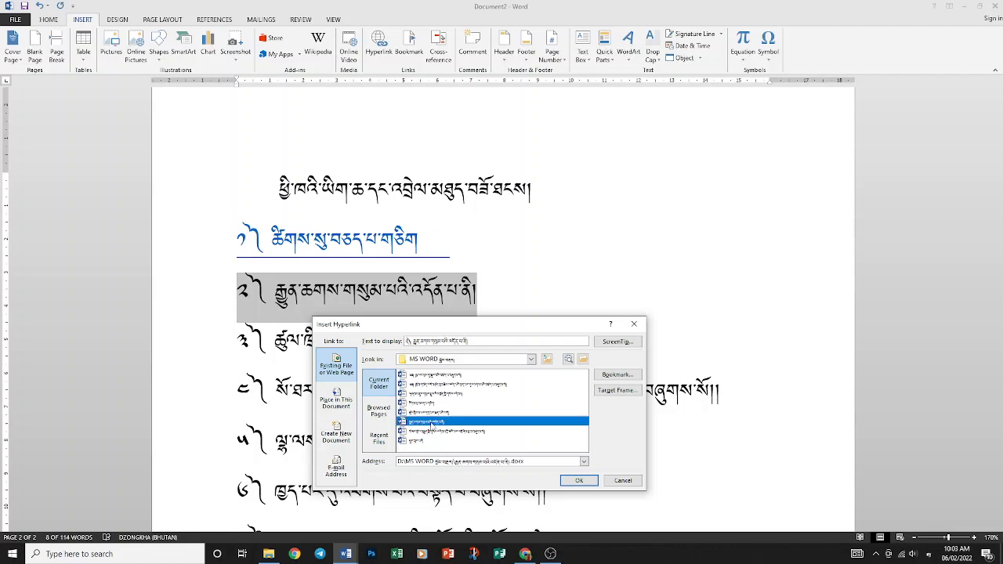
left_click(578, 480)
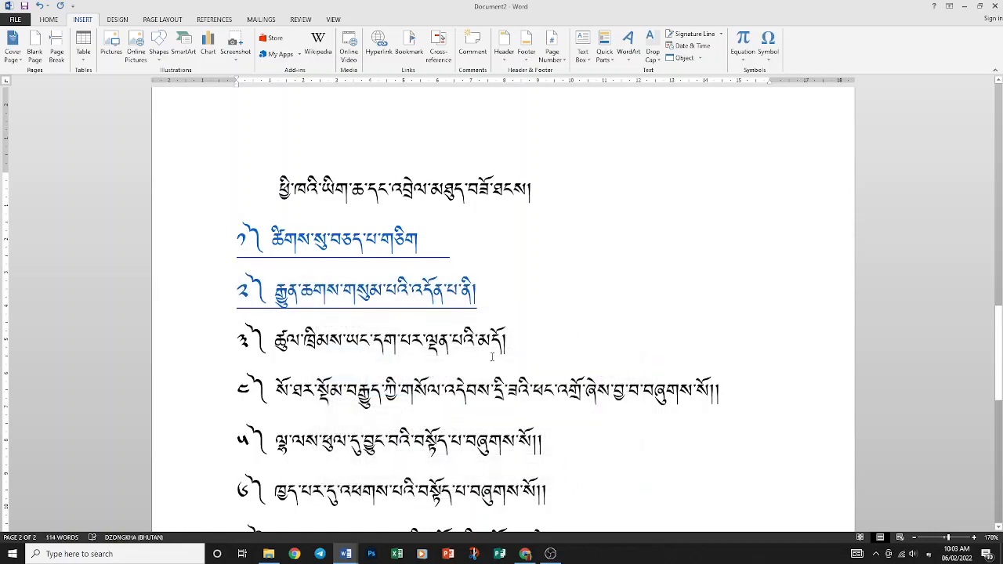
Test the first title's hyperlink by following it past the security notice, and close the document it opens.
scroll(492, 354, "up", 2)
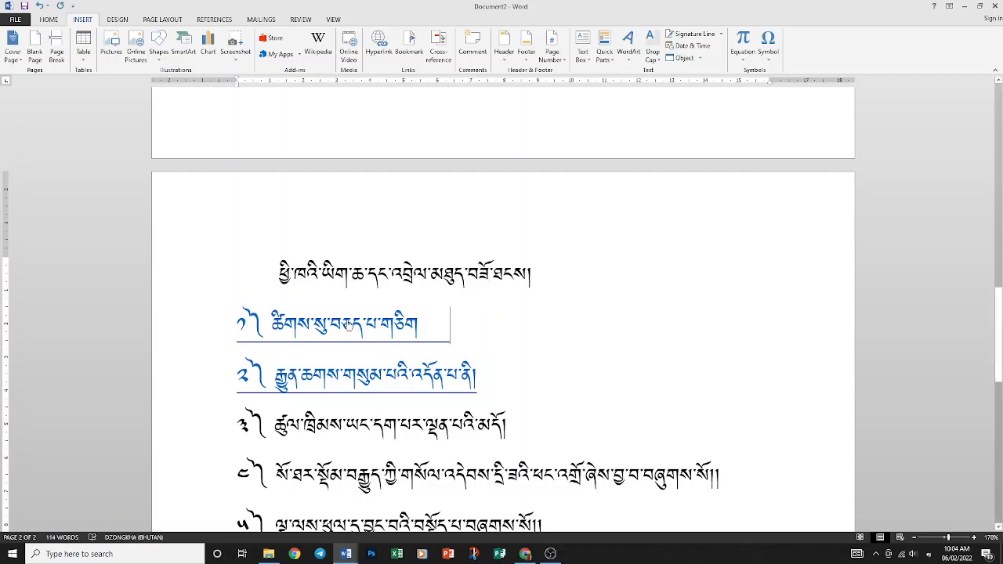
left_click(346, 335, "ctrl")
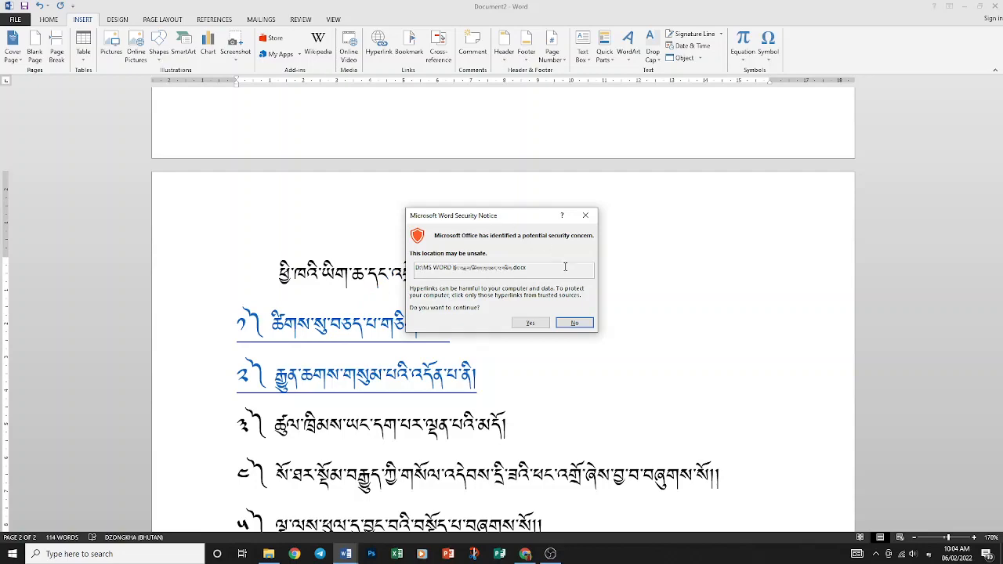
left_click(521, 326)
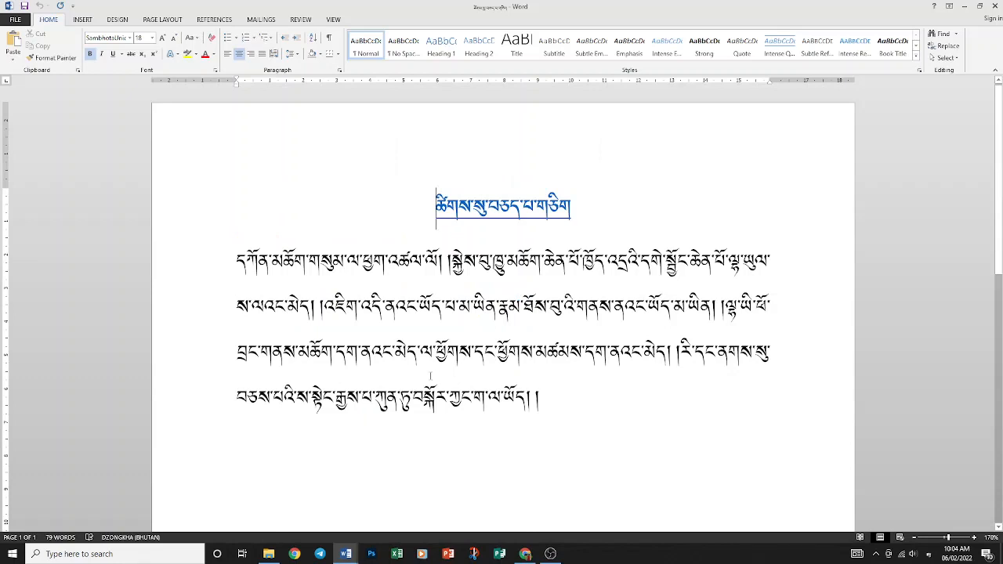
left_click(993, 6)
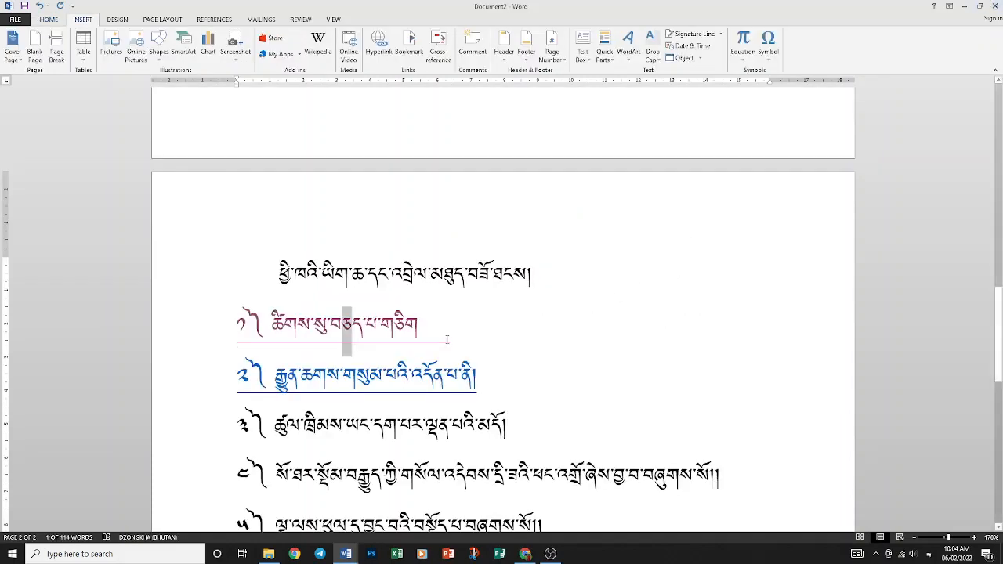
Follow the second title's hyperlink past the security notice, look through the linked document and close it.
left_click(315, 380, "ctrl")
left_click(534, 324)
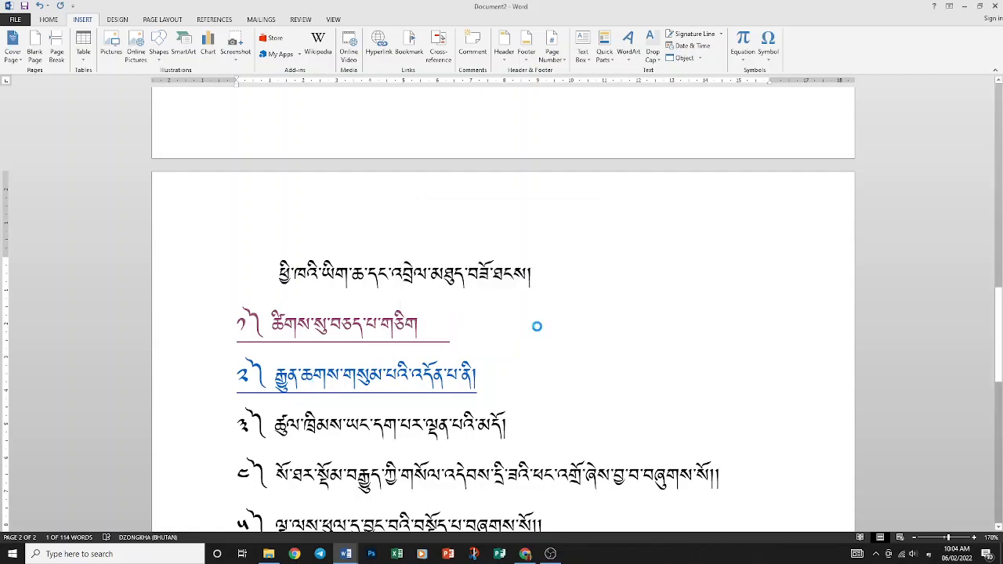
scroll(537, 333, "down", 15)
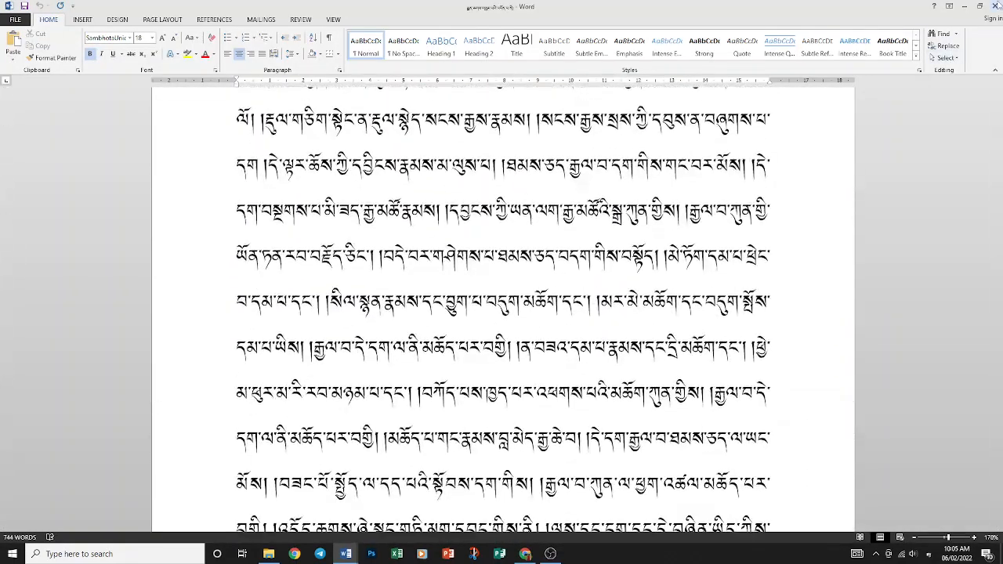
left_click(995, 6)
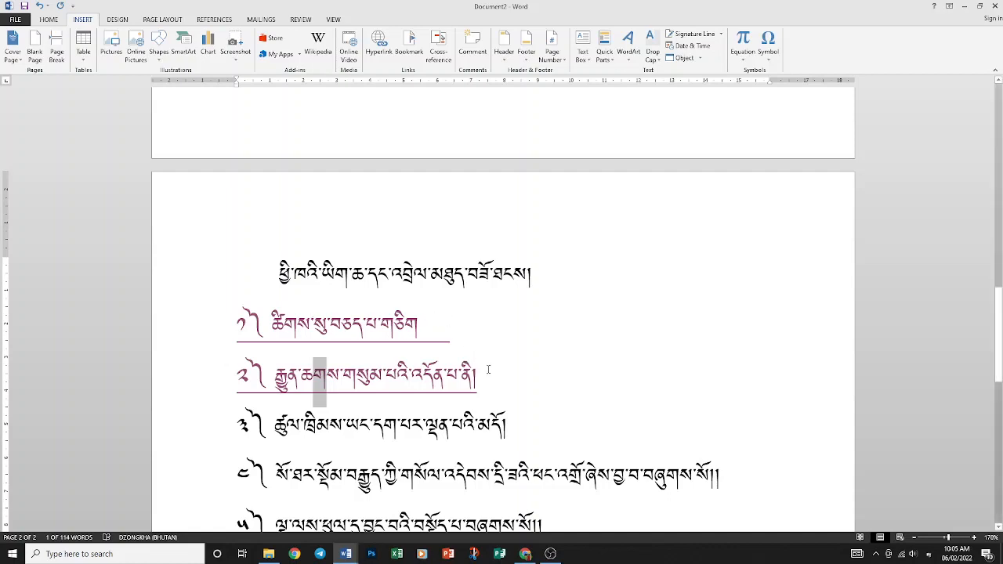
Add an empty unnumbered line below the first numbered entry under the main title on the first page.
scroll(488, 369, "up", 3)
scroll(488, 369, "down", 3)
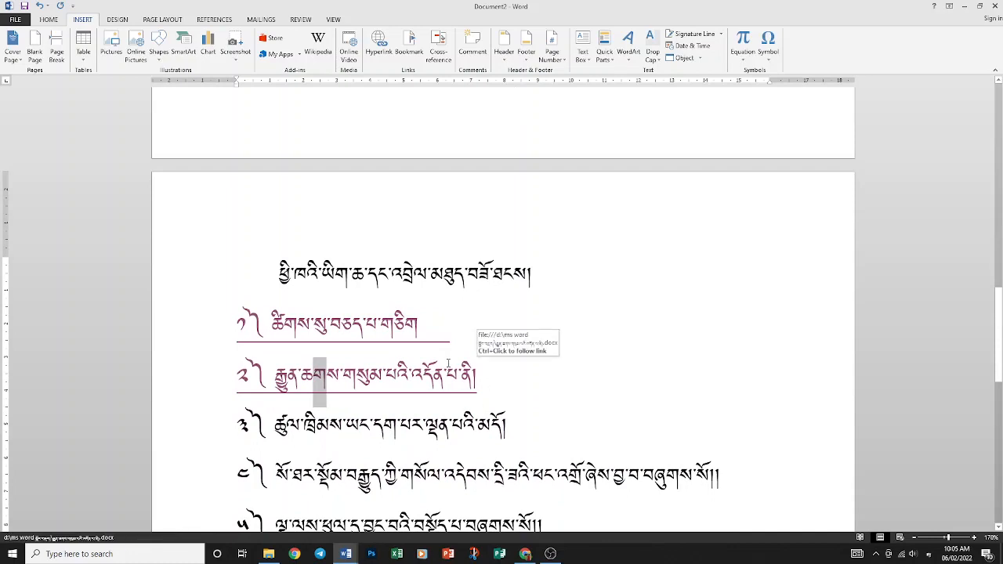
scroll(449, 362, "up", 5)
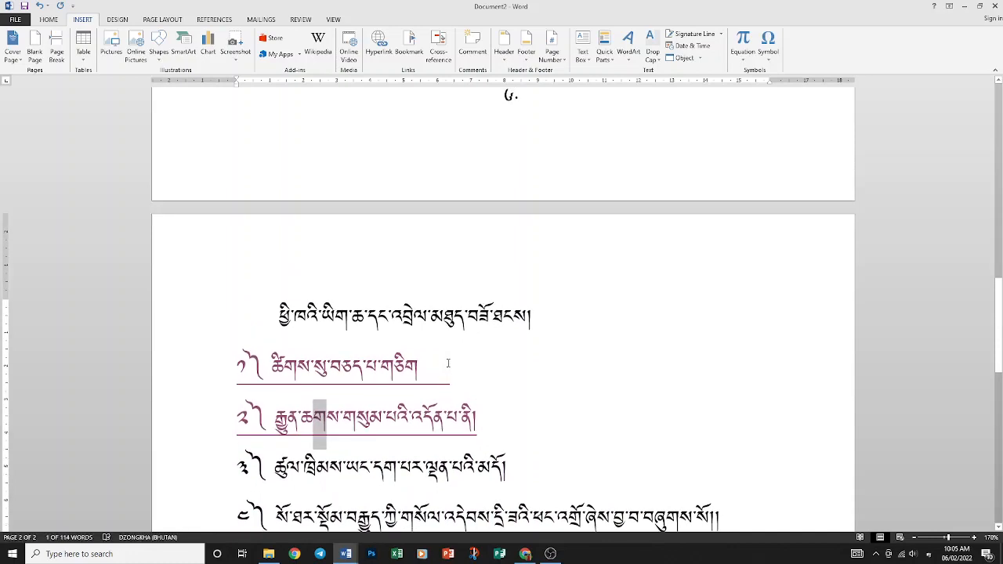
scroll(448, 363, "up", 5)
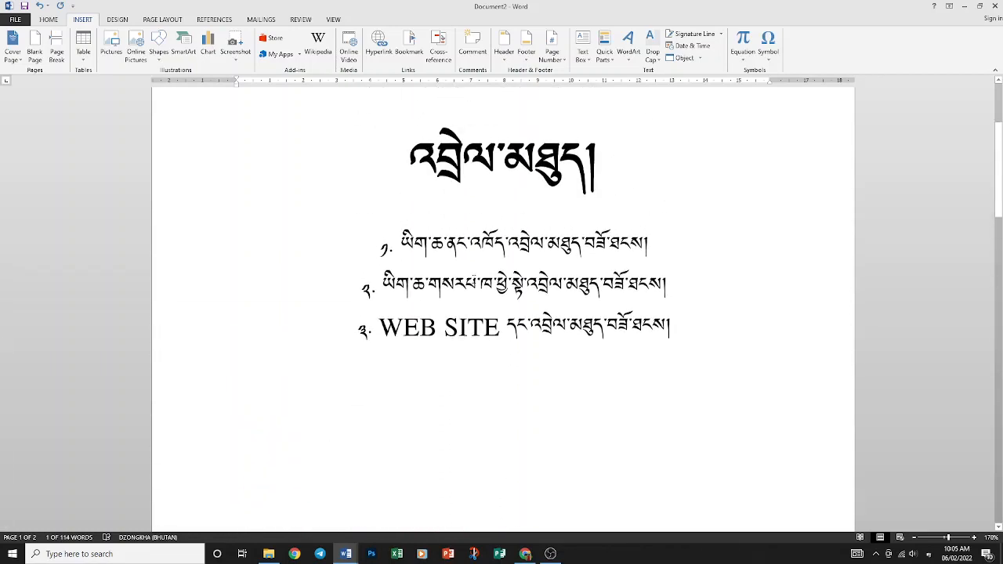
left_click_drag(401, 242, 659, 239)
right_click(628, 243)
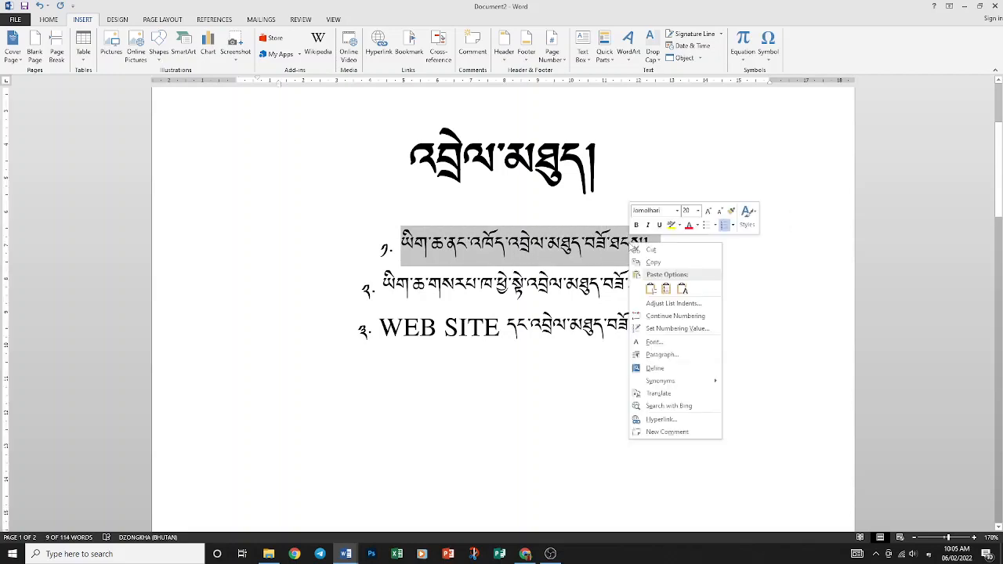
key("Escape")
left_click(662, 247)
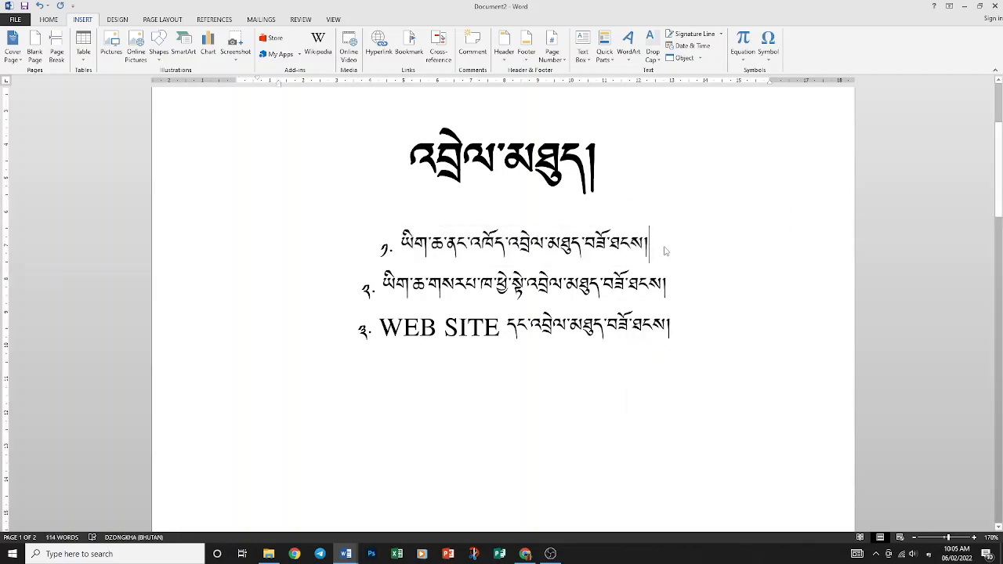
key("Return")
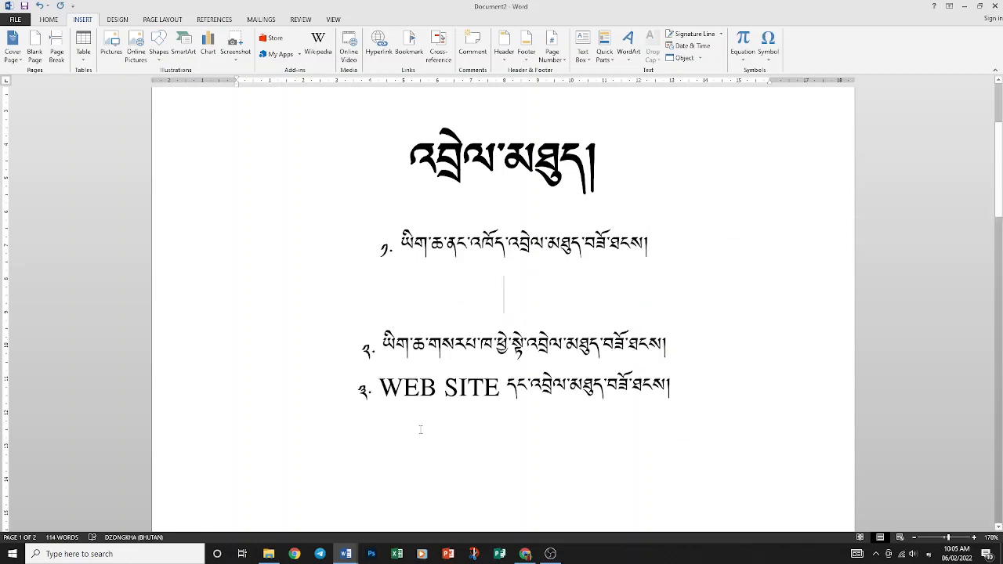
Switch to the other open 19-page Word document and look through its first four pages, returning to its beginning.
mouse_move(349, 555)
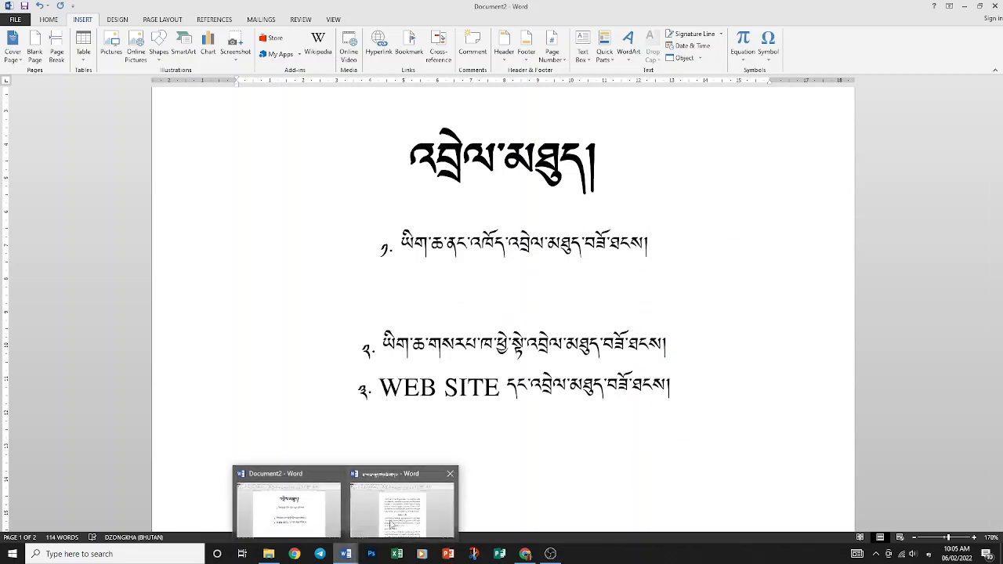
left_click(393, 517)
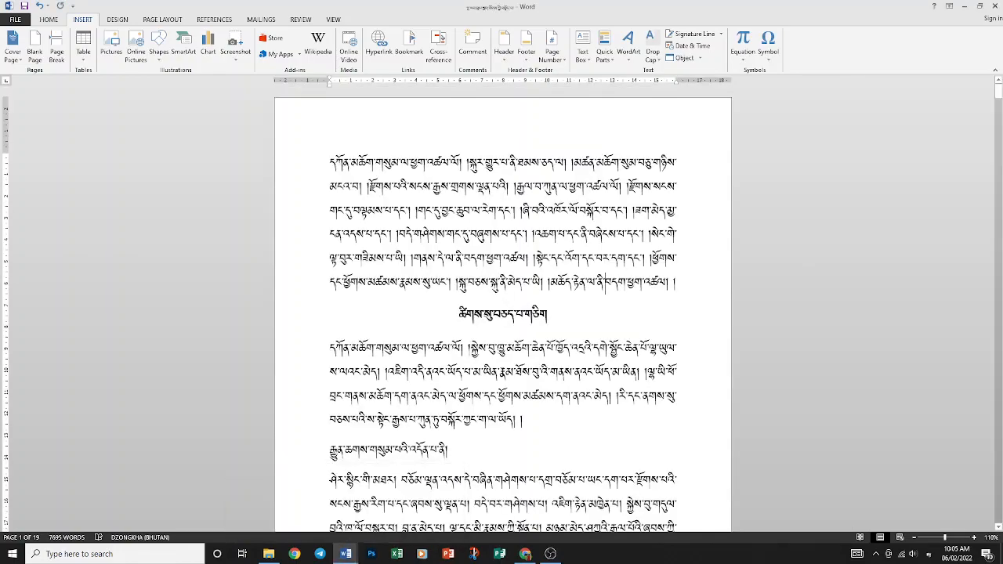
scroll(502, 313, "down", 5)
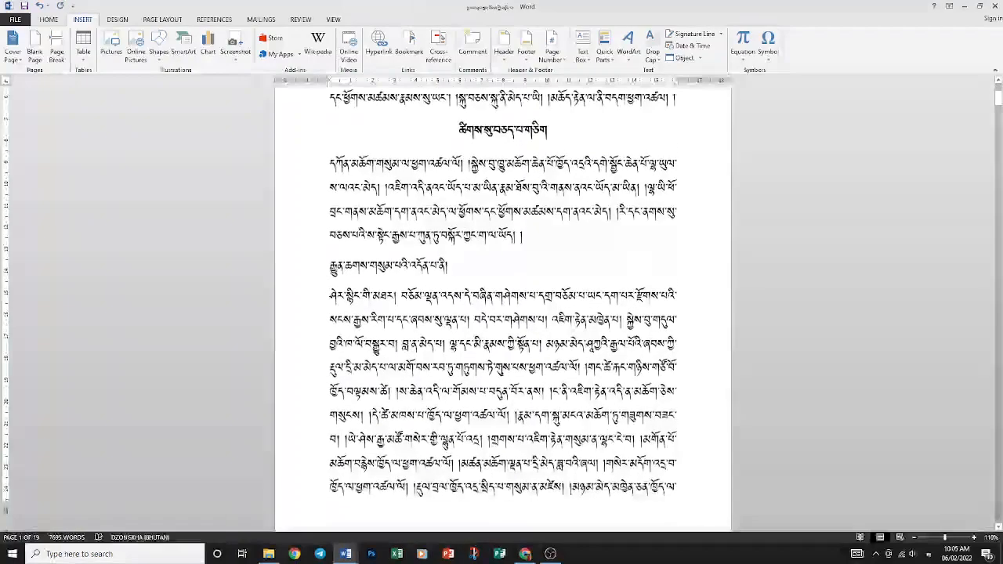
scroll(501, 313, "down", 2)
scroll(501, 314, "up", 6)
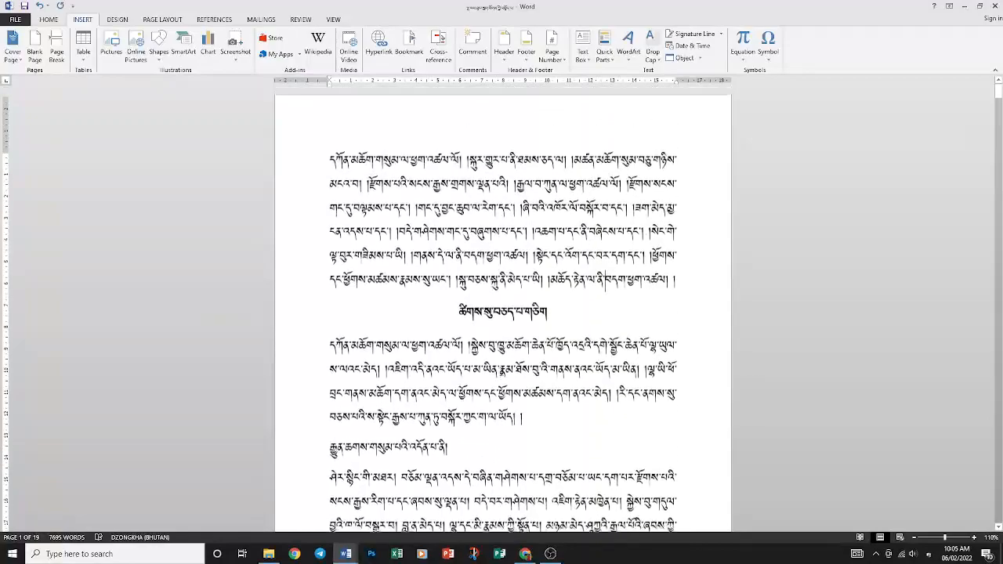
scroll(502, 314, "down", 10)
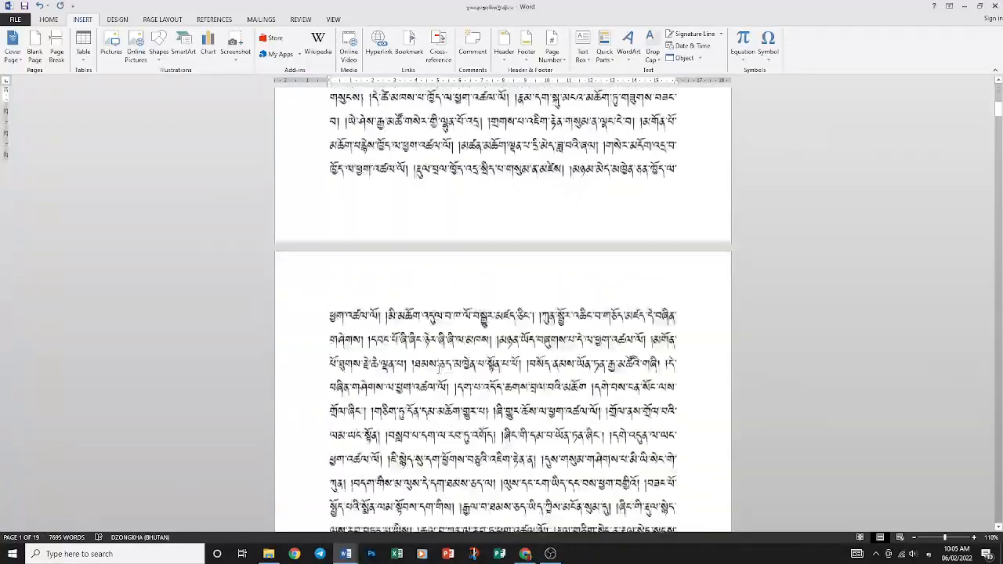
scroll(501, 313, "down", 10)
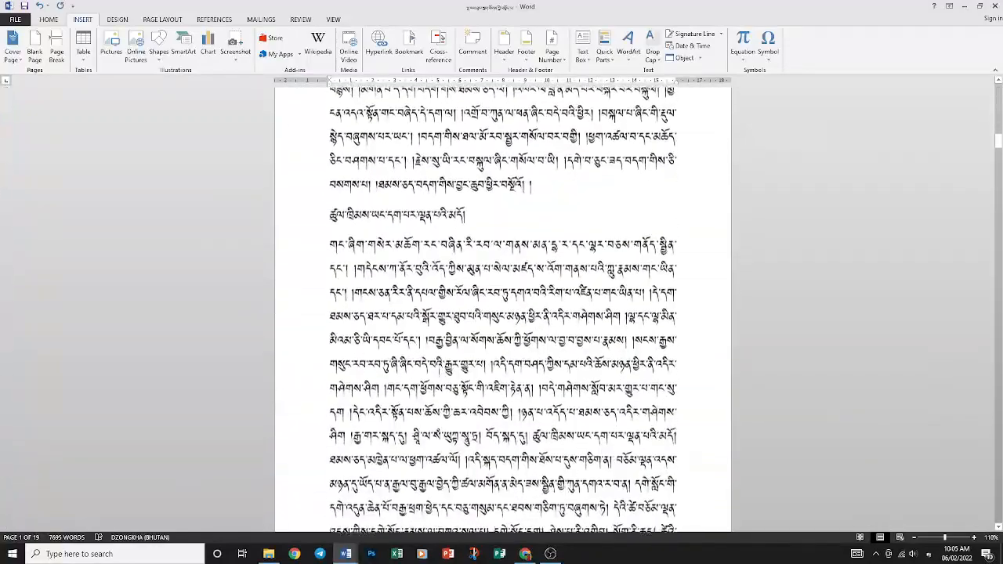
scroll(501, 313, "down", 12)
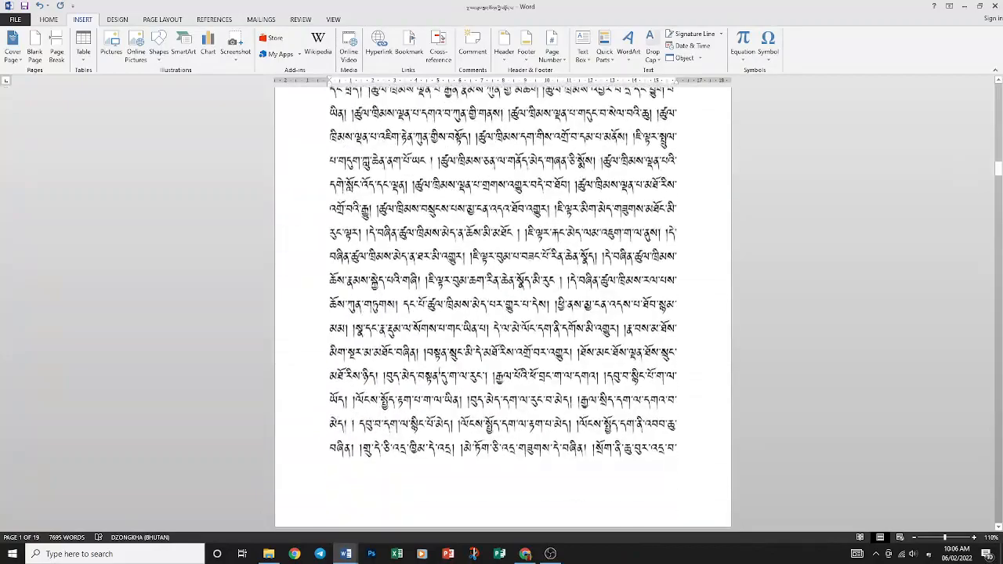
scroll(501, 313, "down", 4)
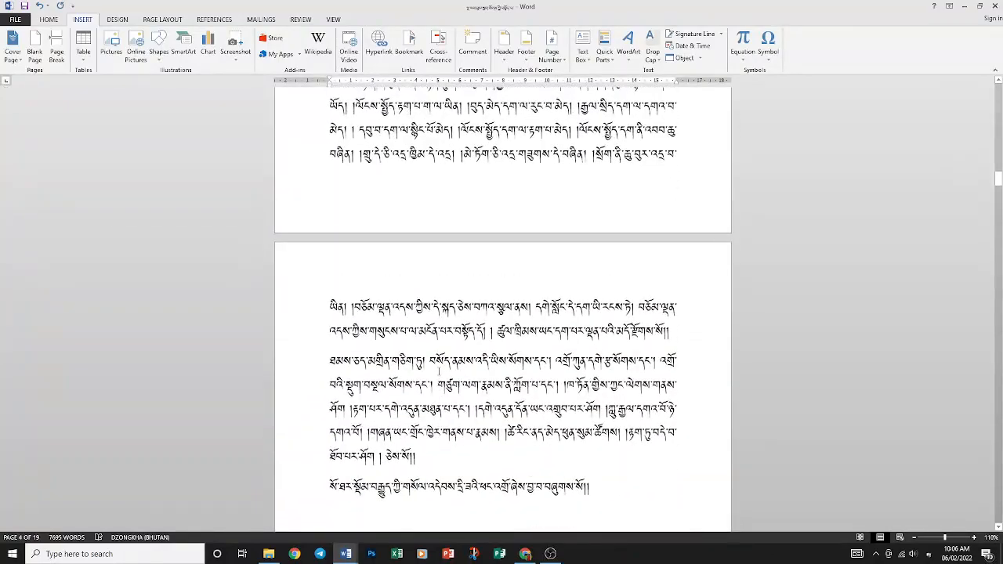
scroll(501, 314, "up", 20)
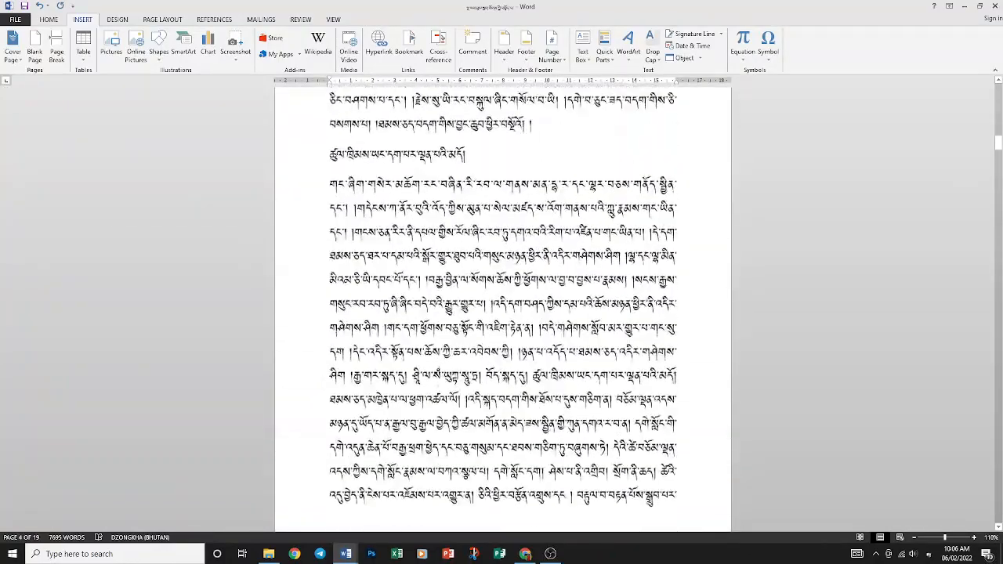
scroll(502, 313, "up", 15)
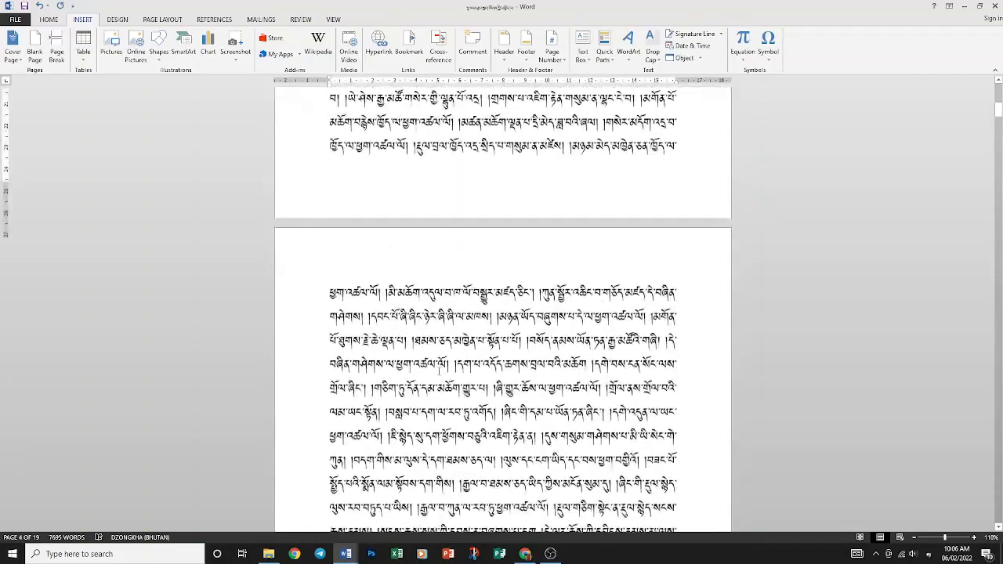
scroll(501, 314, "up", 15)
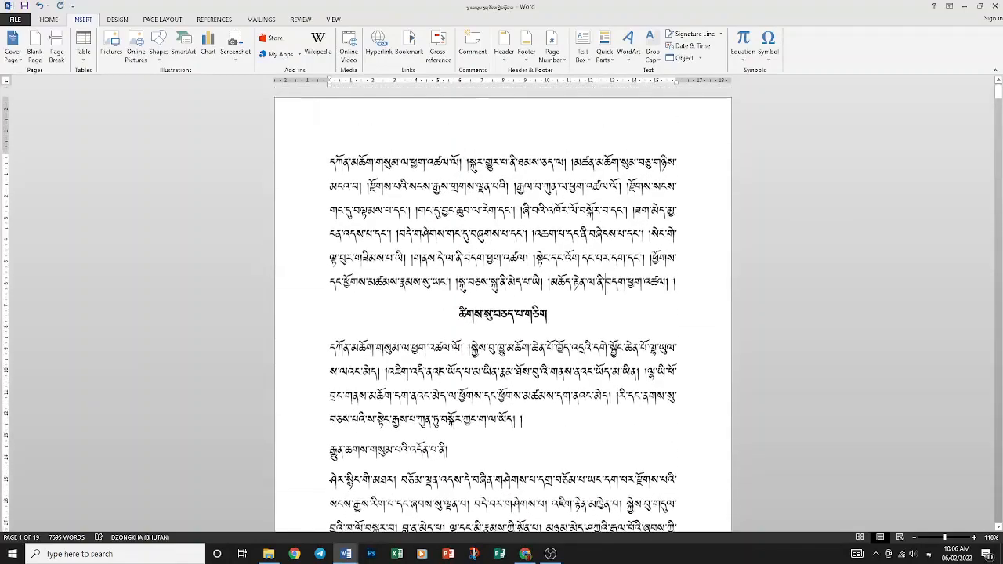
Apply the Heading 1 style to the plain title line below the second paragraph on the first page.
left_click(50, 22)
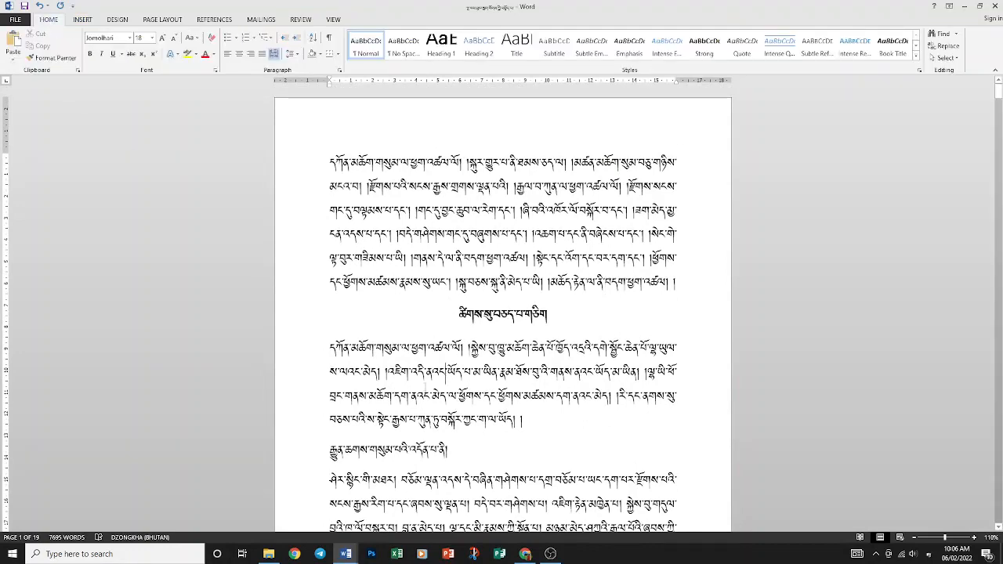
scroll(426, 386, "down", 3)
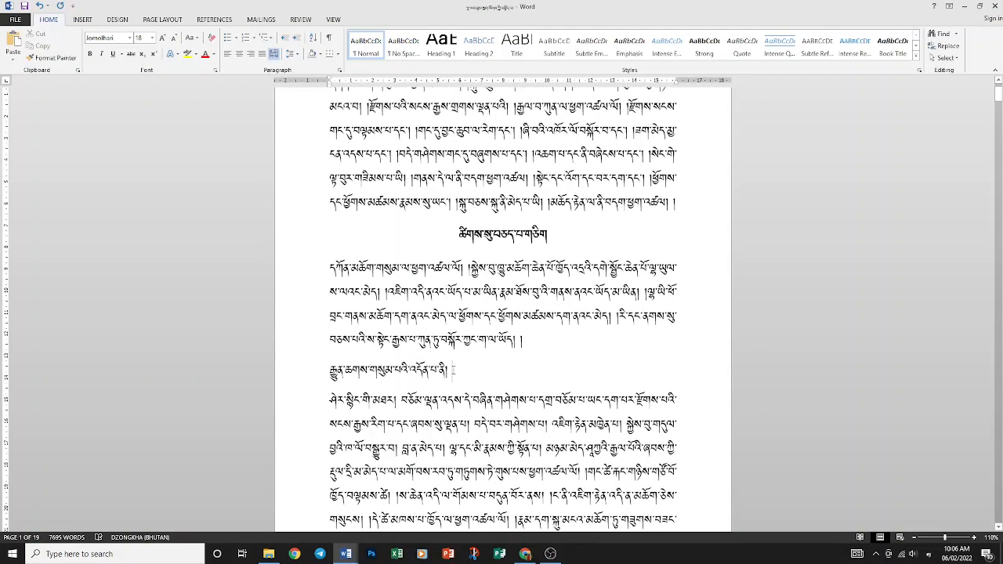
left_click(360, 368)
left_click(441, 48)
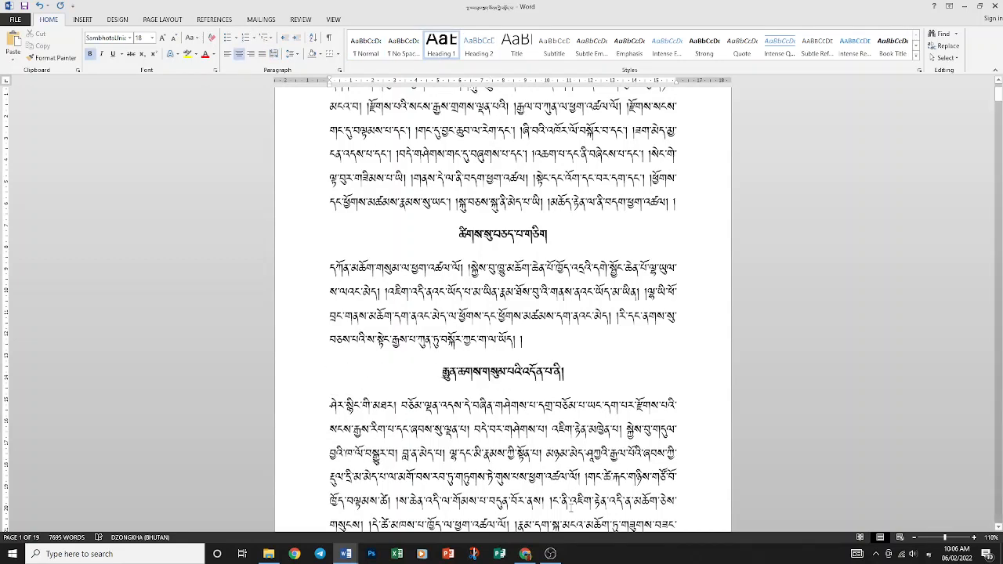
Apply the Heading 1 style to the short title line below the first paragraph on page 3.
scroll(503, 310, "down", 2)
scroll(570, 497, "down", 20)
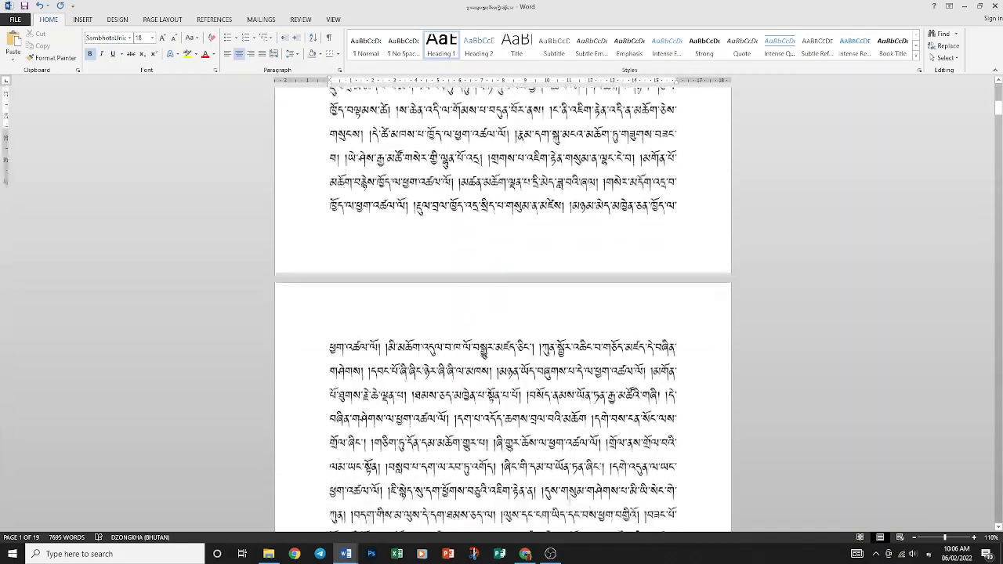
scroll(569, 497, "down", 10)
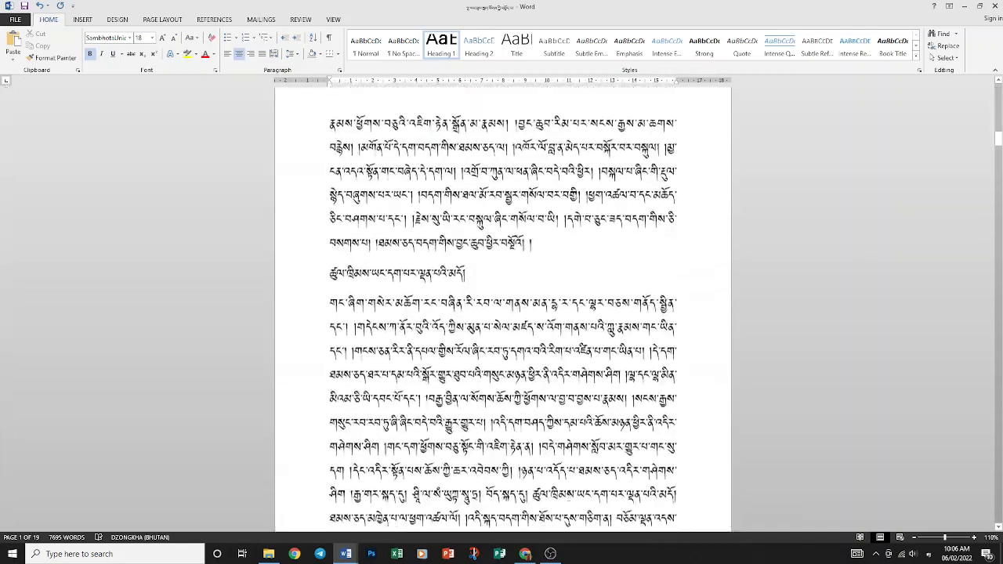
left_click(441, 46)
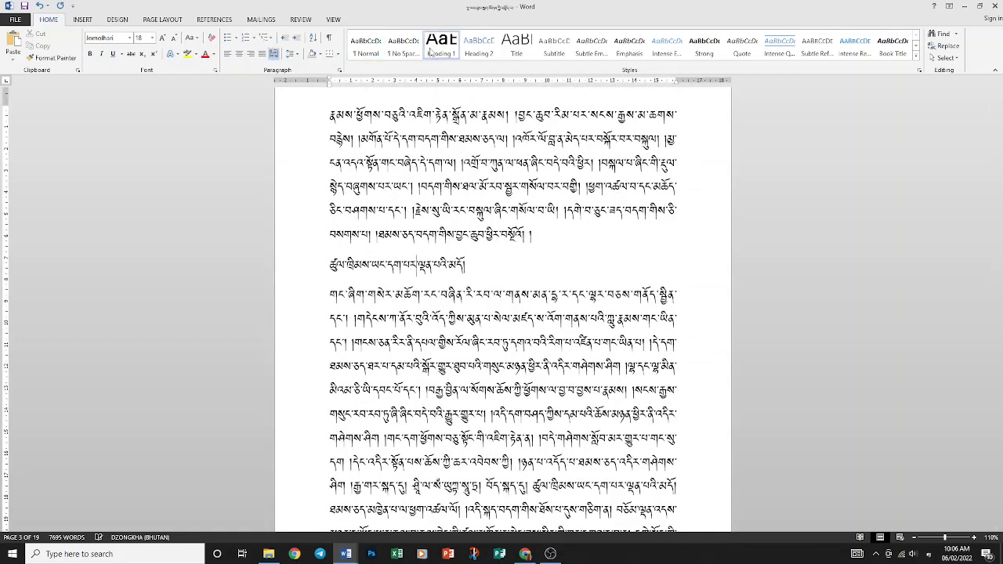
Hyperlink the full page 3 heading to Top of the Document as a place in this document.
scroll(531, 393, "up", 3)
scroll(531, 394, "up", 1)
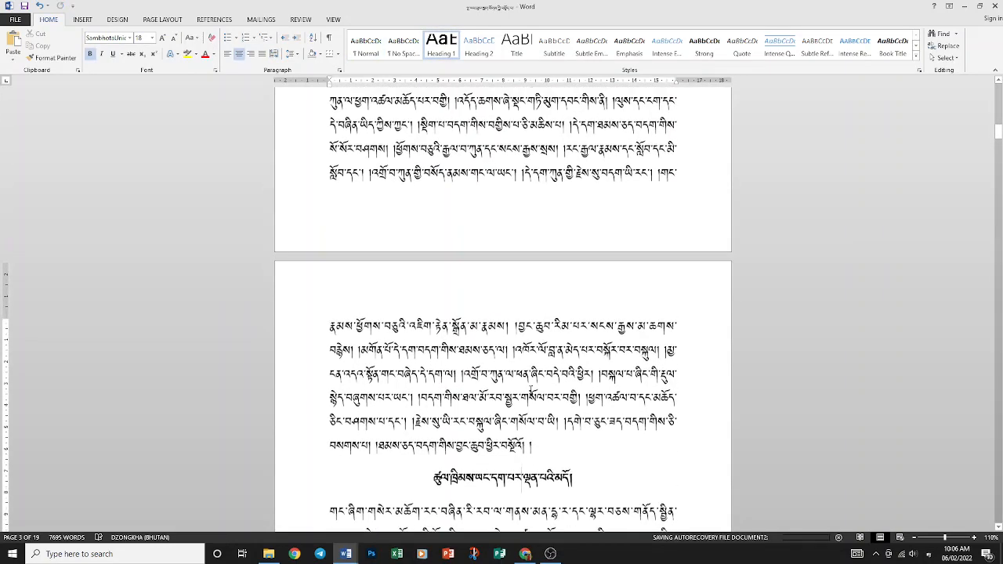
scroll(532, 393, "down", 2)
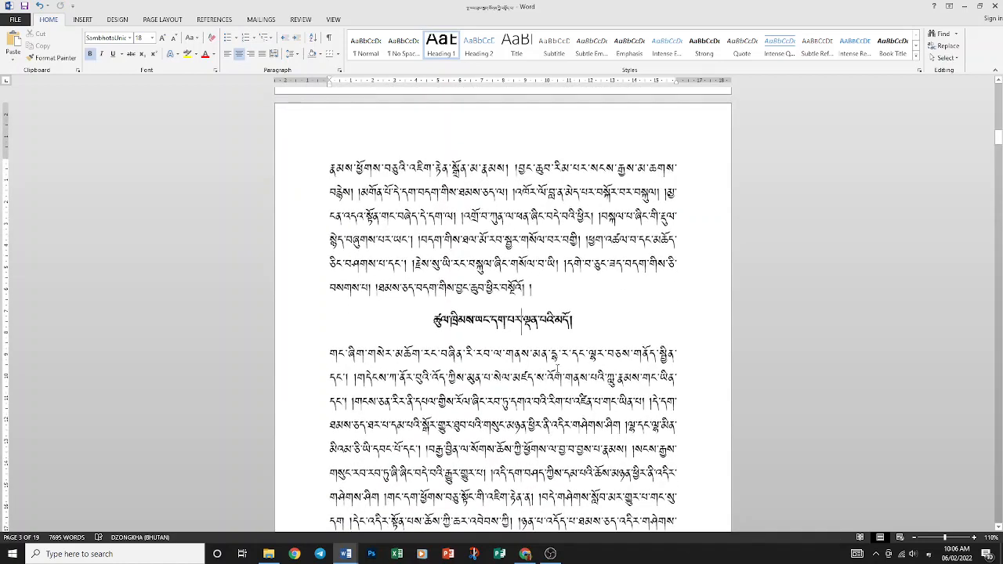
left_click_drag(576, 321, 429, 321)
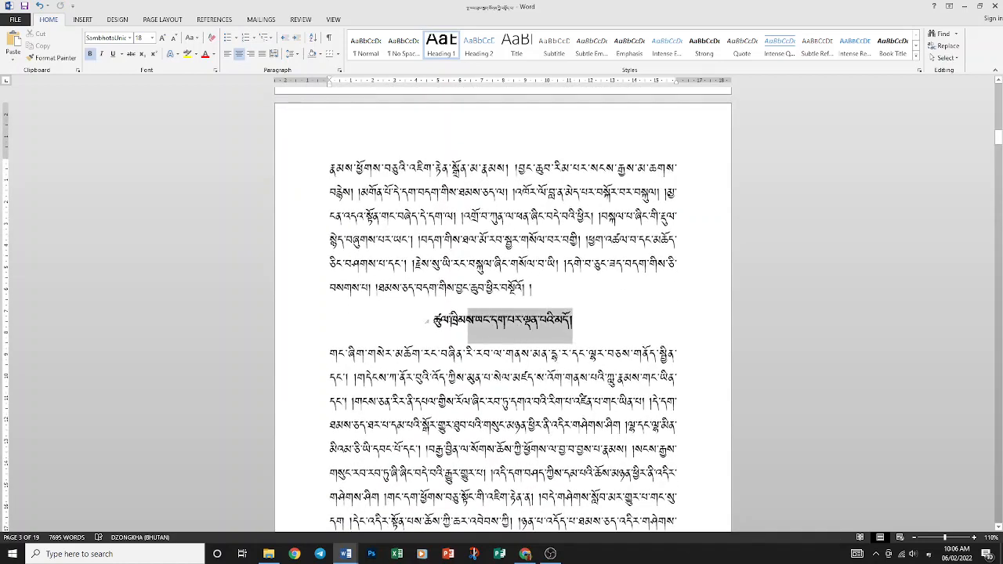
right_click(492, 332)
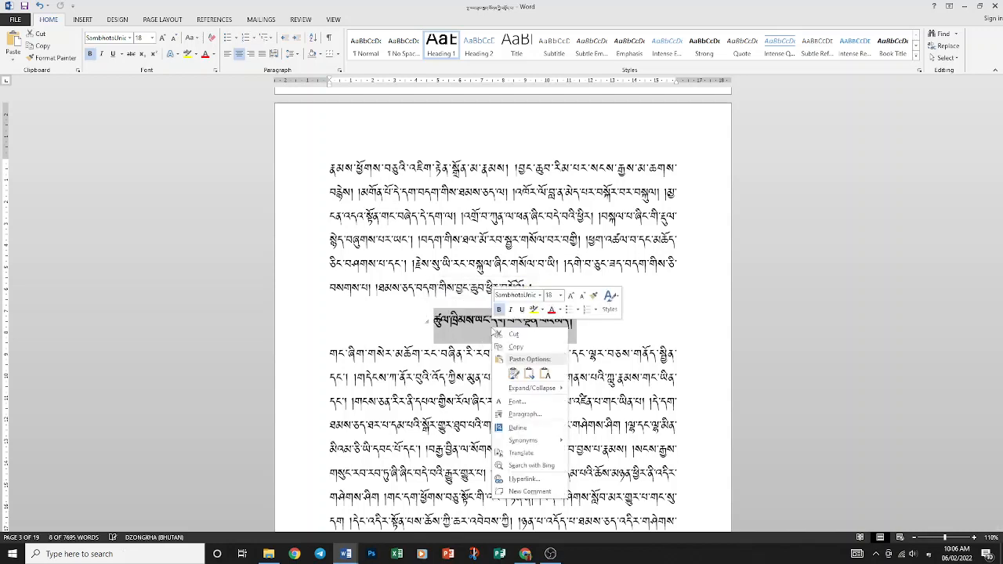
left_click(522, 479)
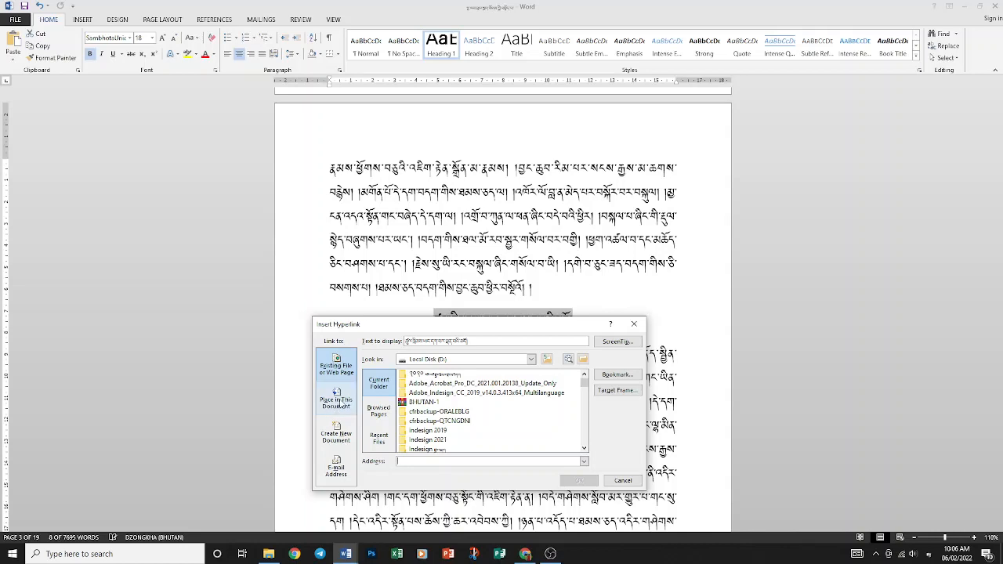
left_click(338, 406)
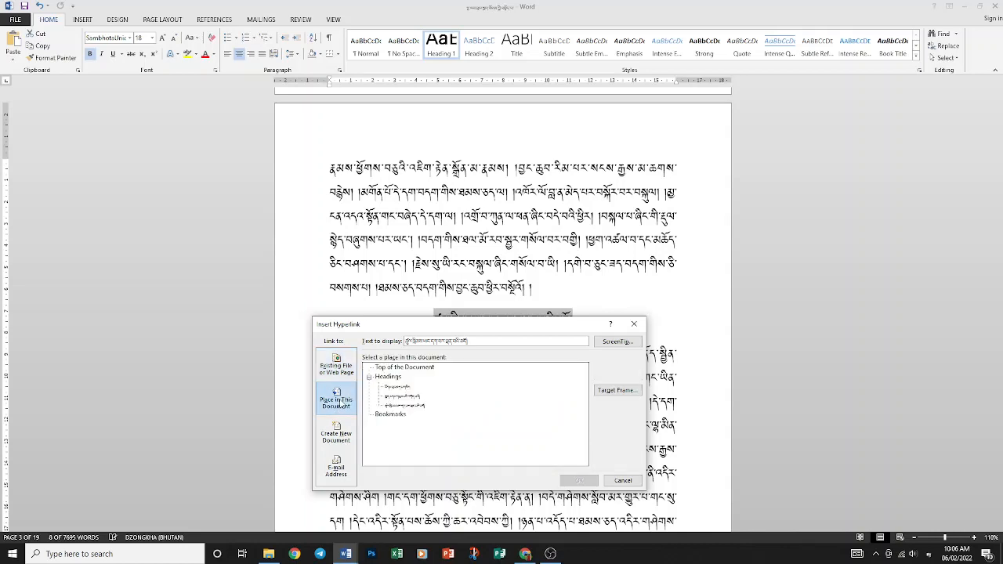
left_click(394, 379)
left_click(395, 367)
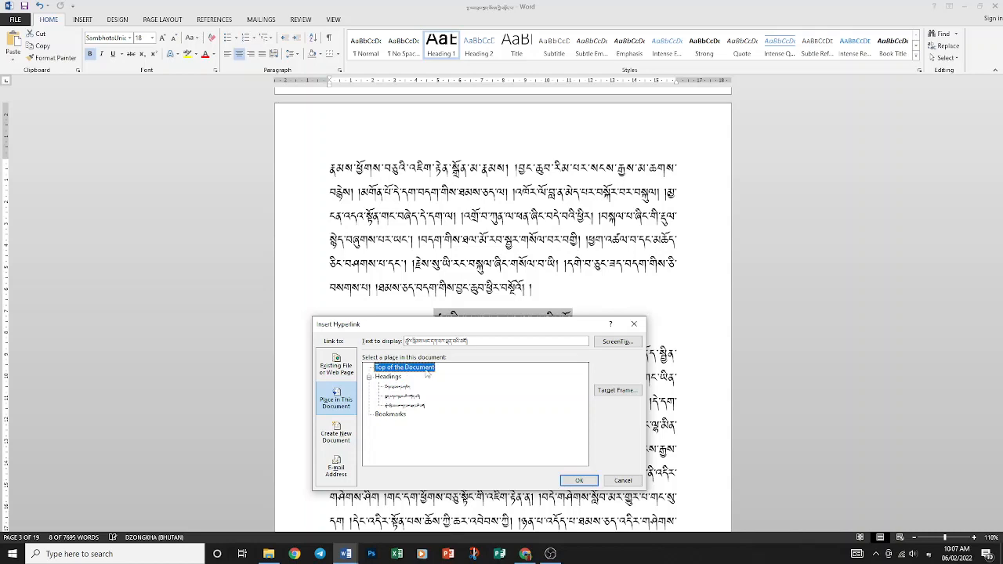
left_click(585, 481)
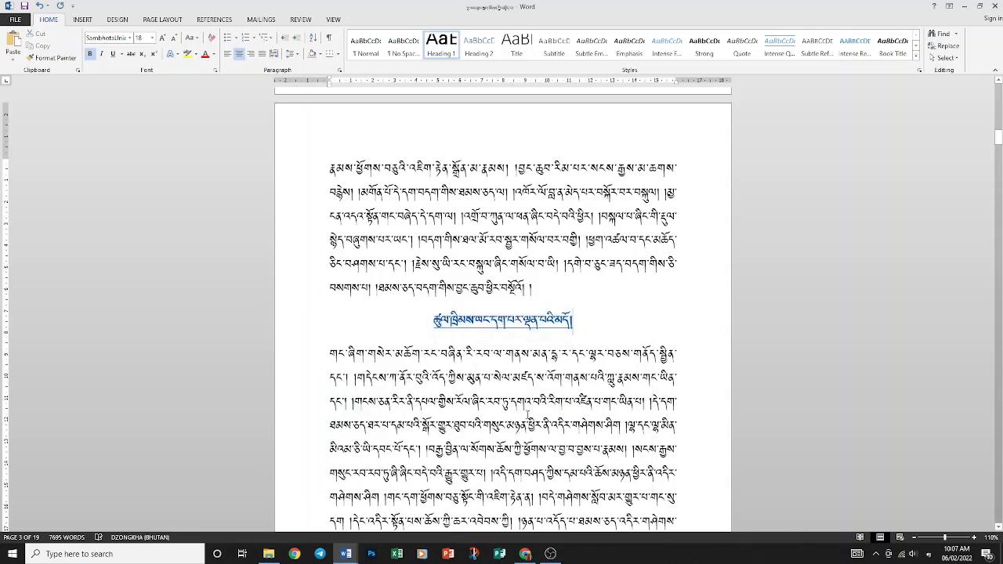
Test the page 3 heading's hyperlink by following it, and look over the first page.
left_click(517, 321, "ctrl")
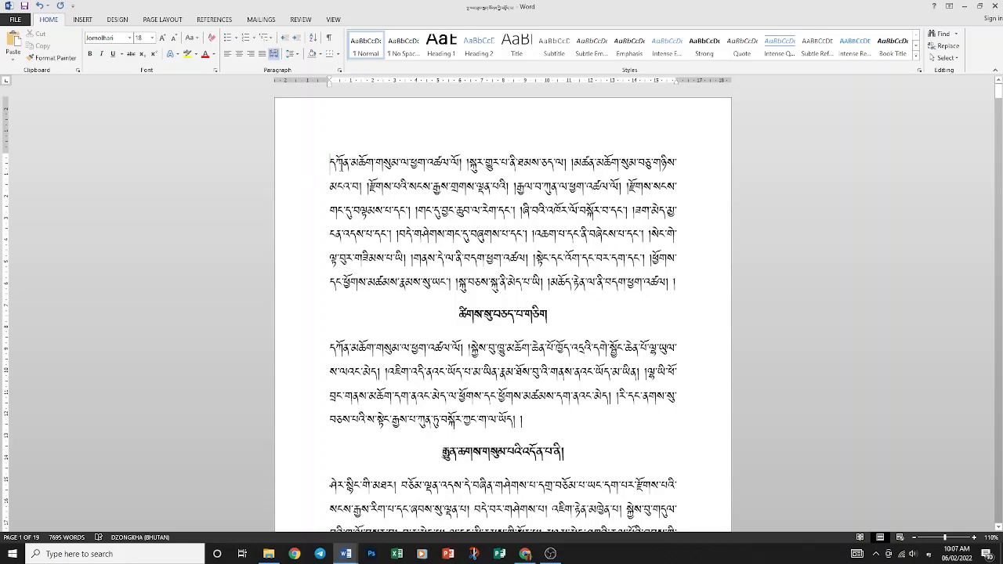
scroll(502, 313, "down", 3)
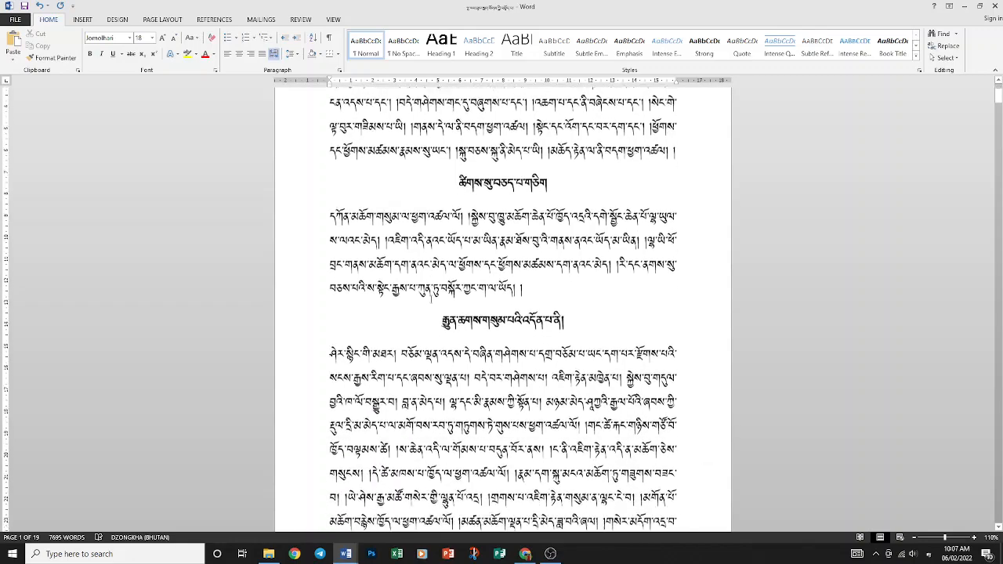
scroll(502, 313, "down", 8)
scroll(503, 313, "up", 8)
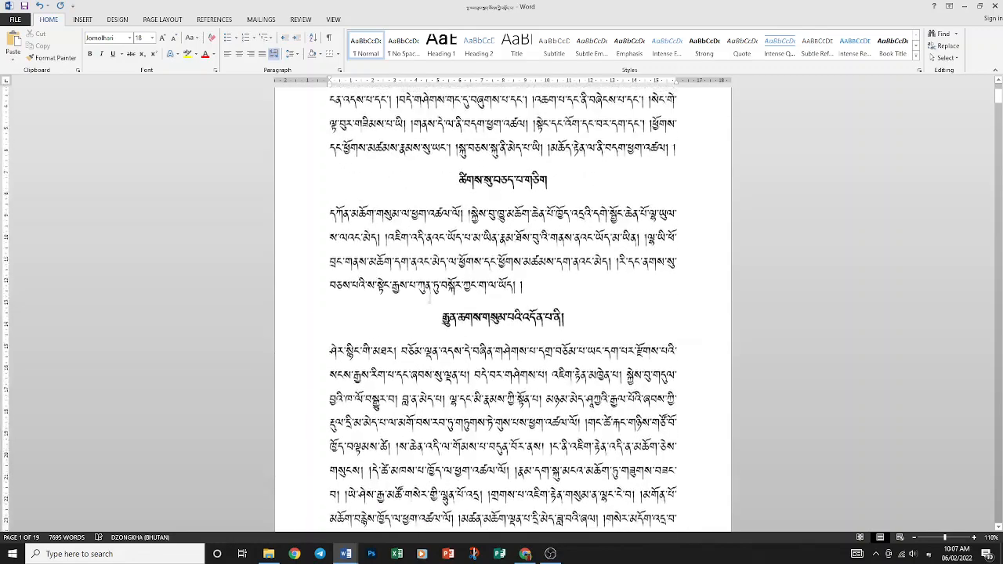
scroll(503, 314, "up", 3)
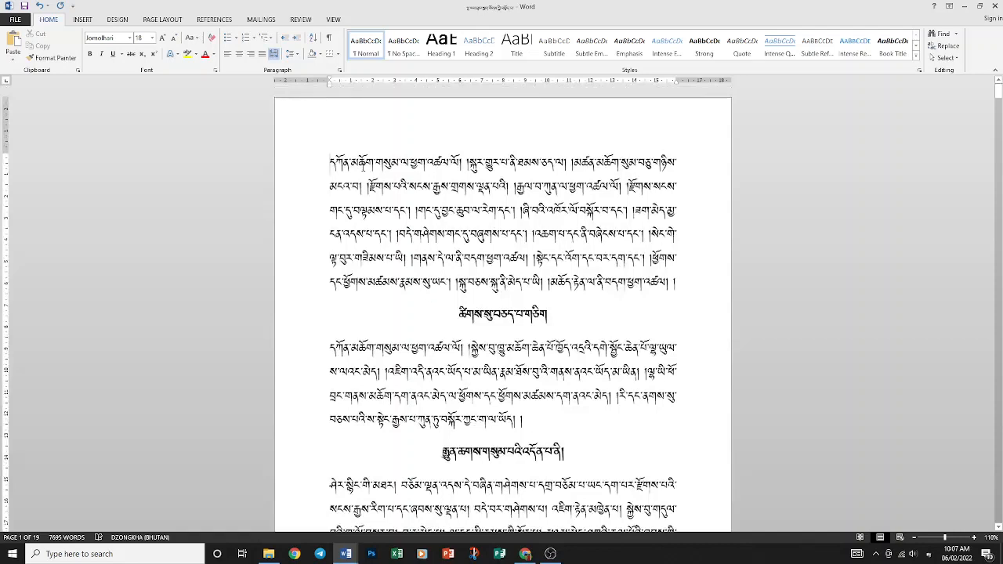
Hyperlink the opening phrase of the first page to the third heading in this document, and follow the link to test it.
left_click_drag(330, 162, 470, 162)
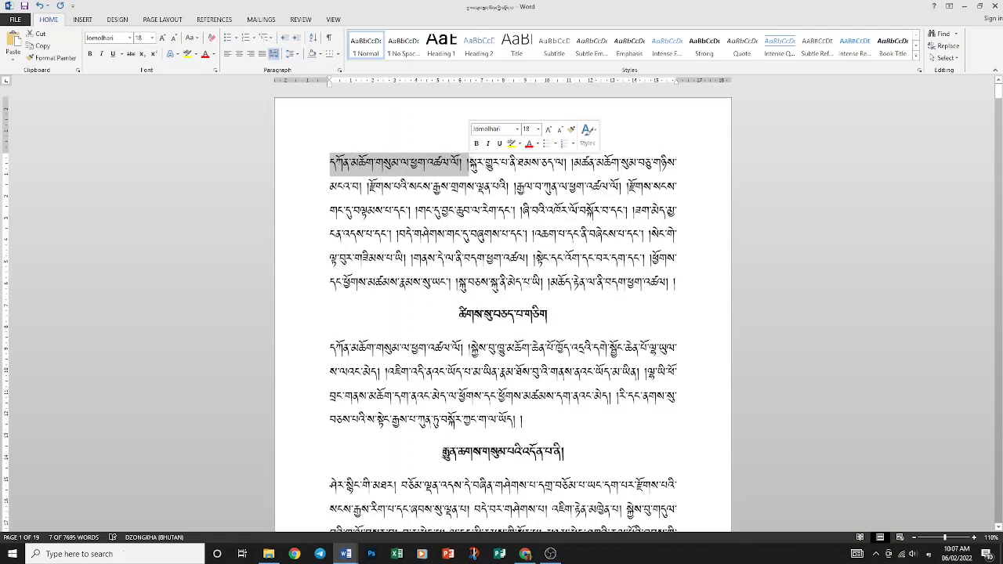
right_click(450, 163)
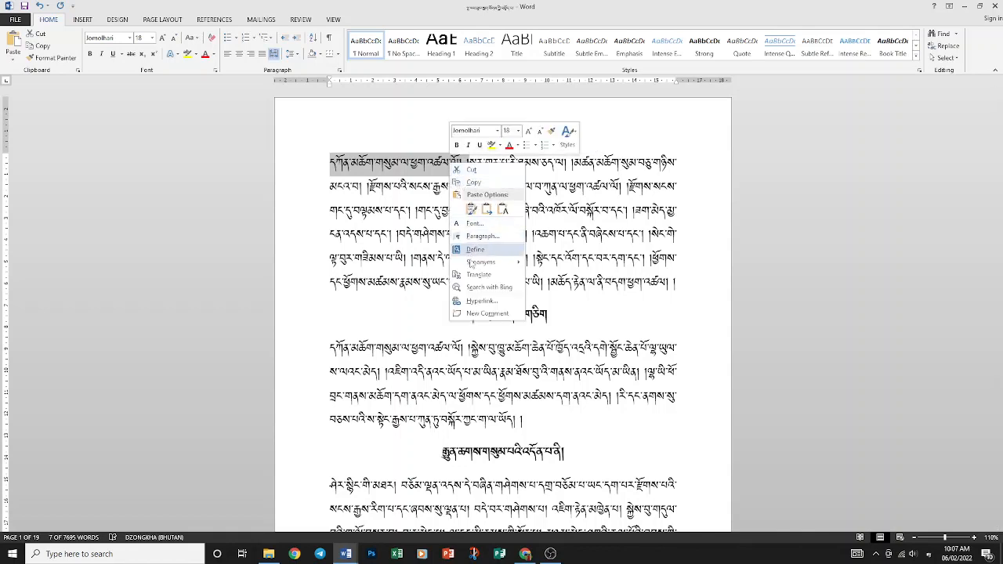
left_click(482, 301)
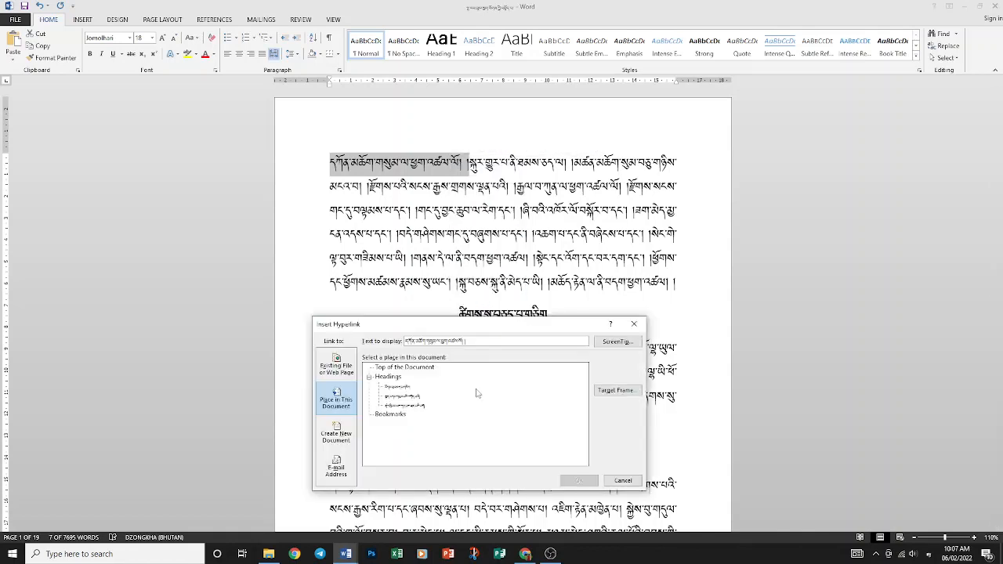
left_click(414, 407)
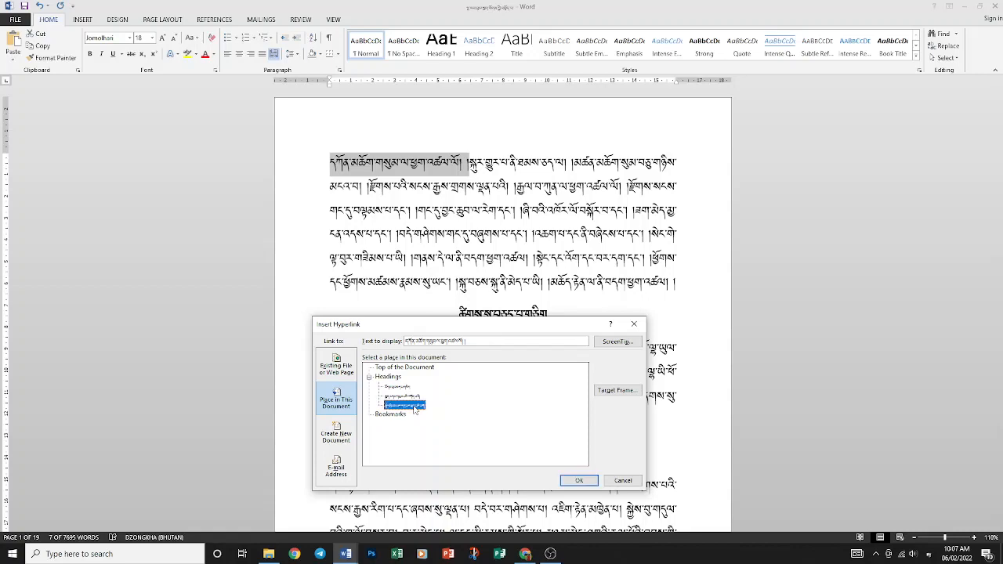
left_click(578, 481)
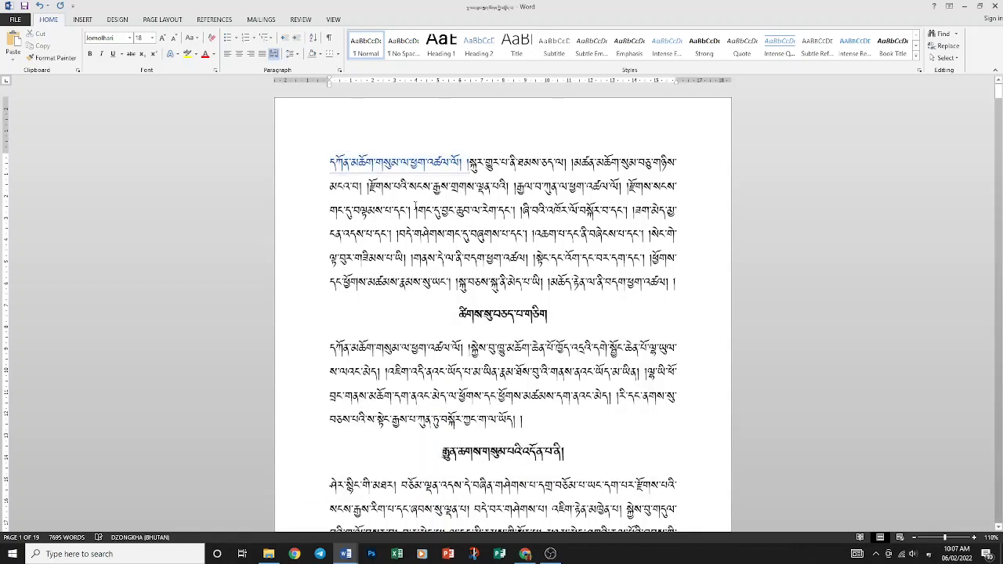
left_click(411, 168, "ctrl")
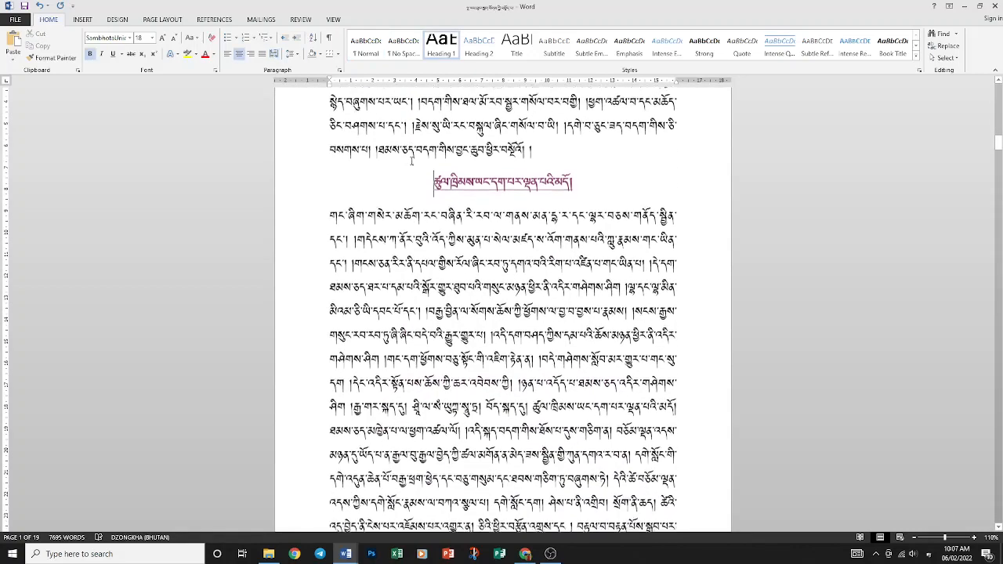
Follow the page 3 heading's hyperlink back to the document's start, and look over the opening pages and their linked phrase.
scroll(487, 263, "up", 1)
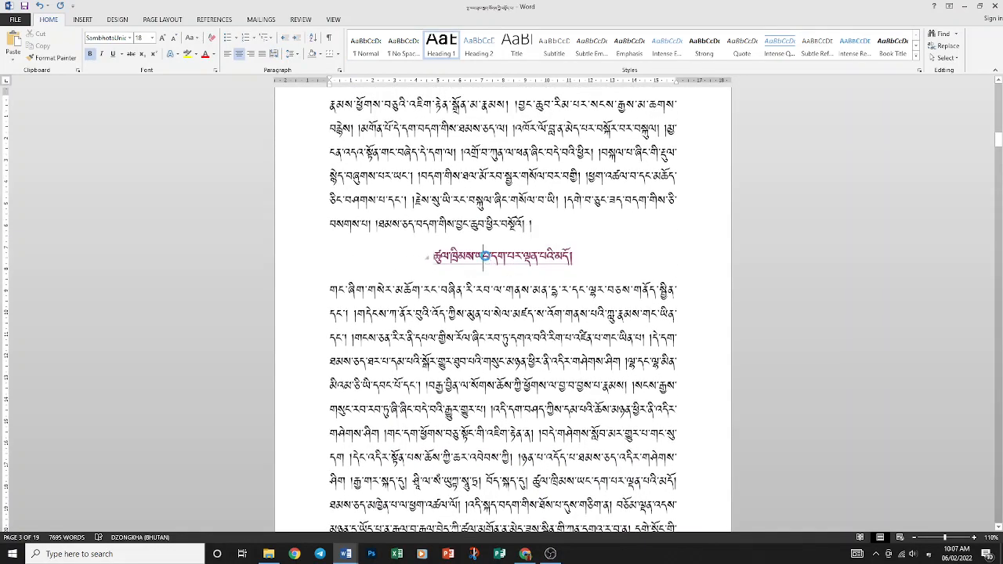
key("alt+Left")
scroll(487, 258, "down", 4)
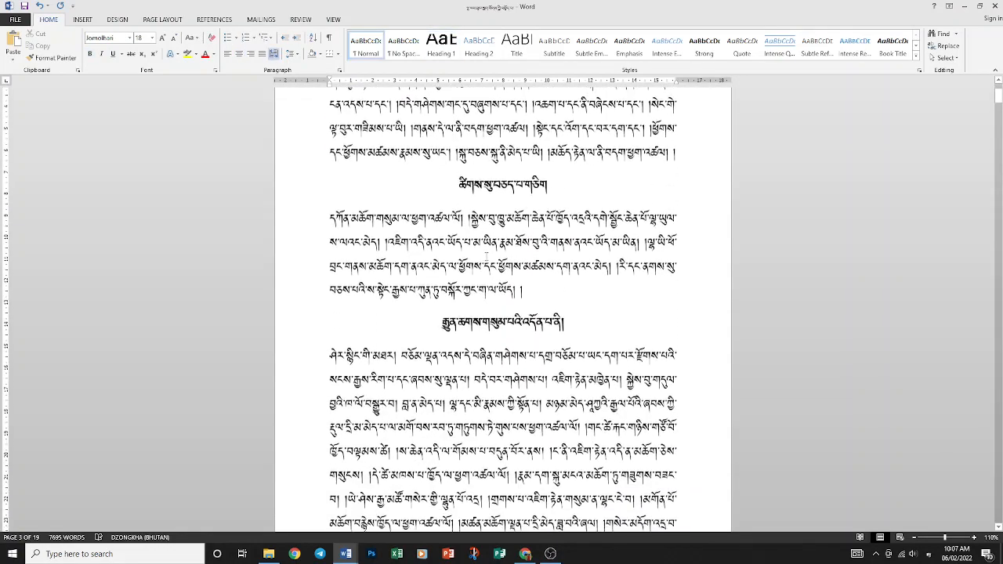
scroll(486, 257, "up", 4)
scroll(486, 257, "down", 20)
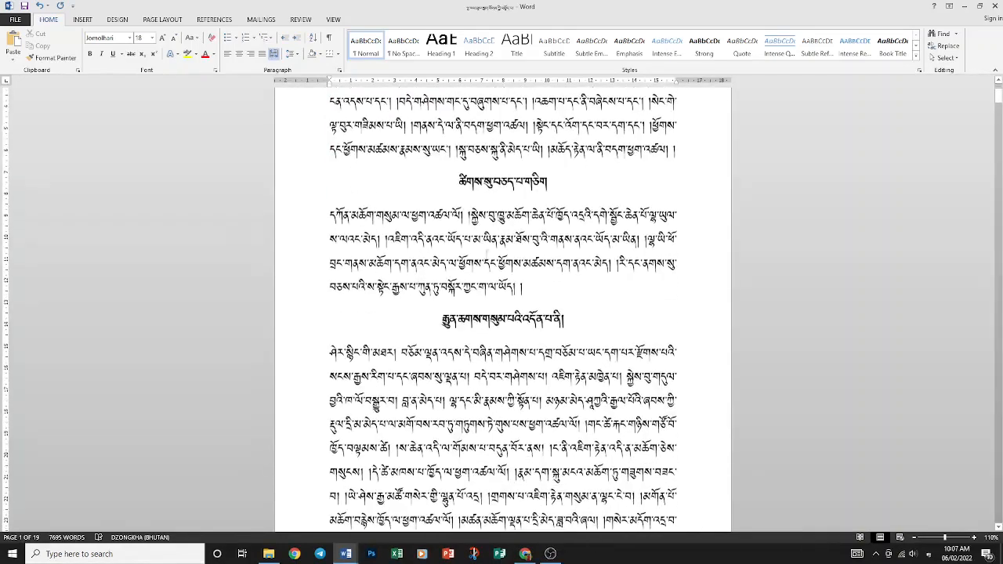
scroll(486, 307, "up", 10)
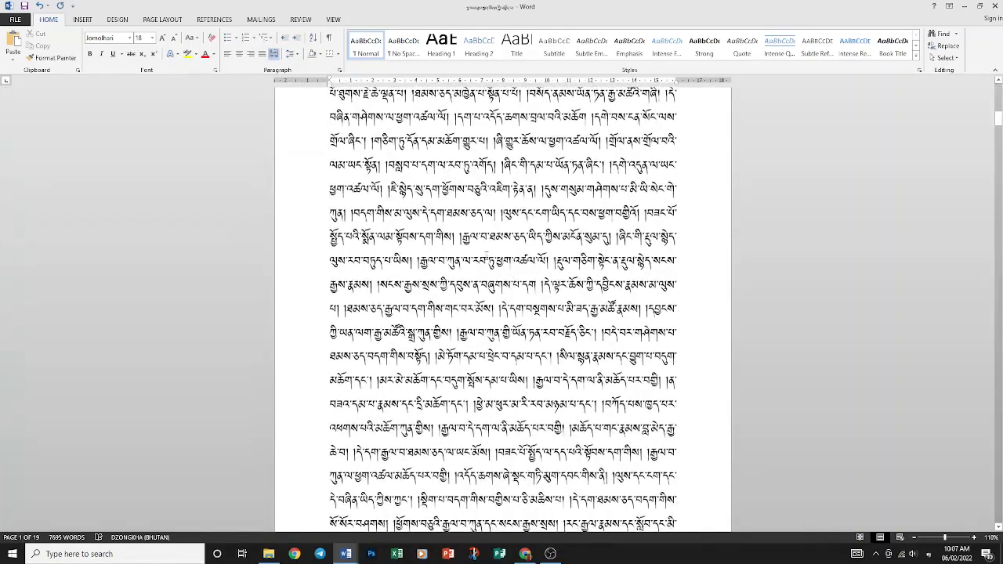
scroll(453, 314, "up", 5)
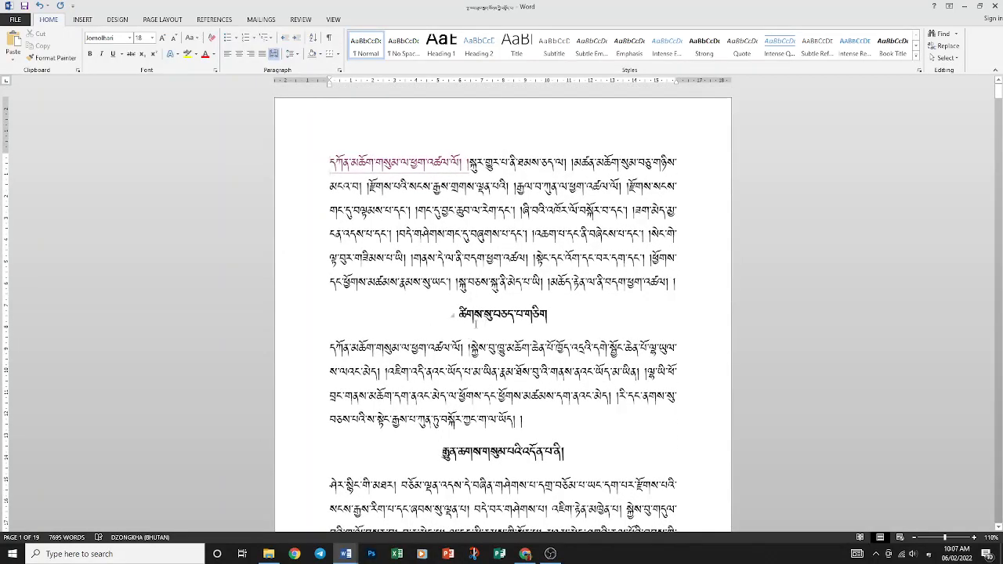
Switch to Document2 and add the line "སྤ་རོ་ཁྲོམ་གྱི་སྐོར་ལས།" below item ༢, with a blank line between them.
mouse_move(346, 552)
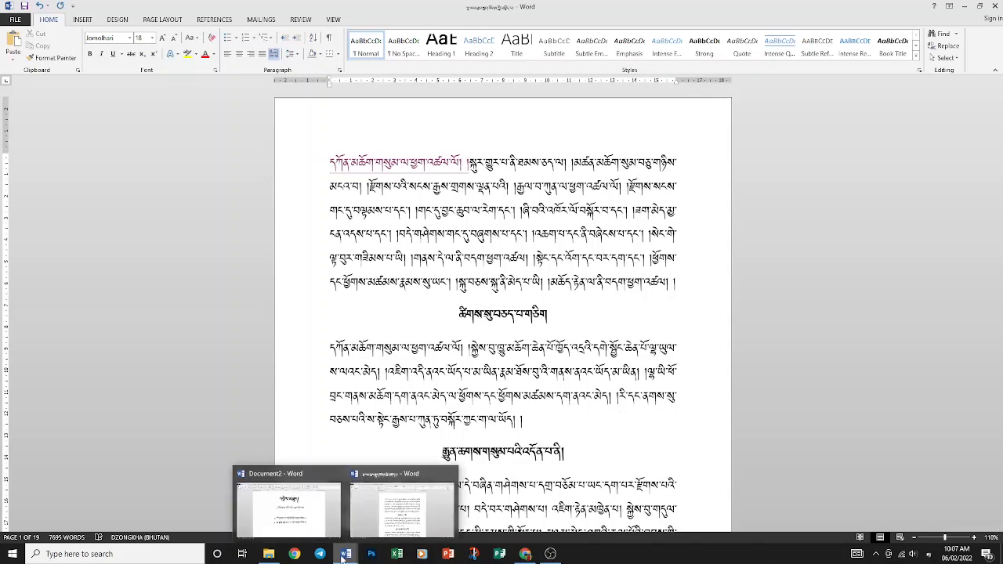
left_click(327, 534)
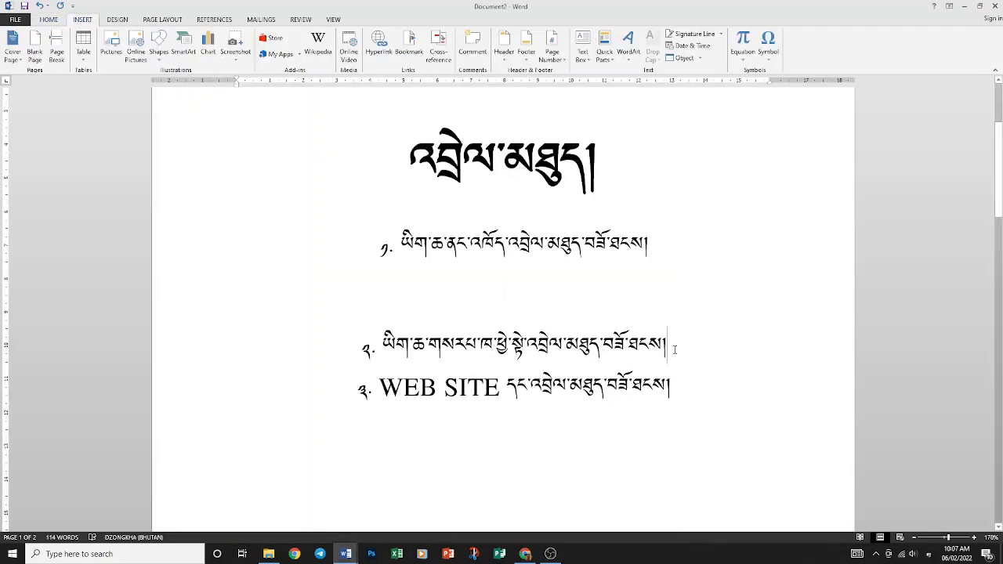
key("Return")
key("Return")
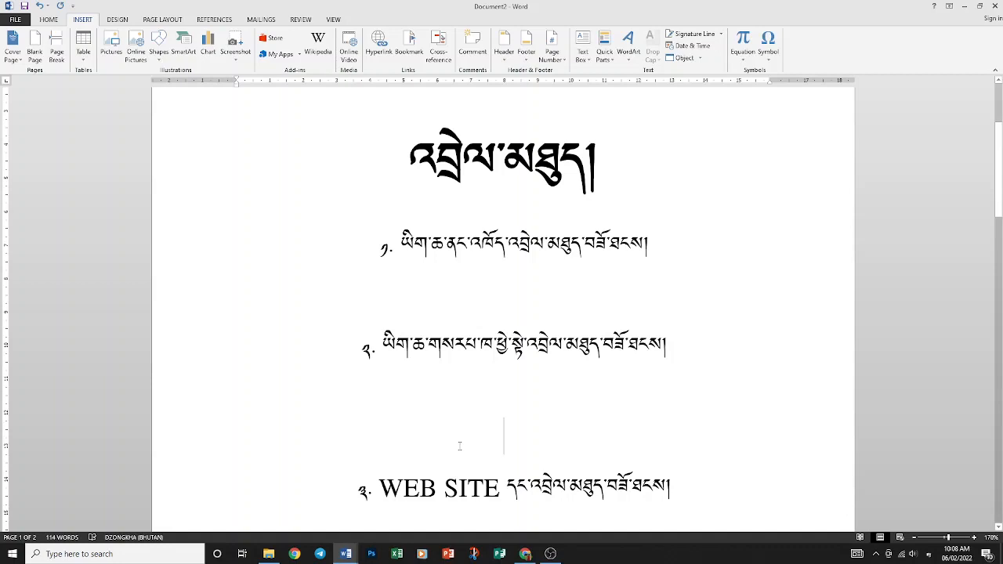
type("སྡ་")
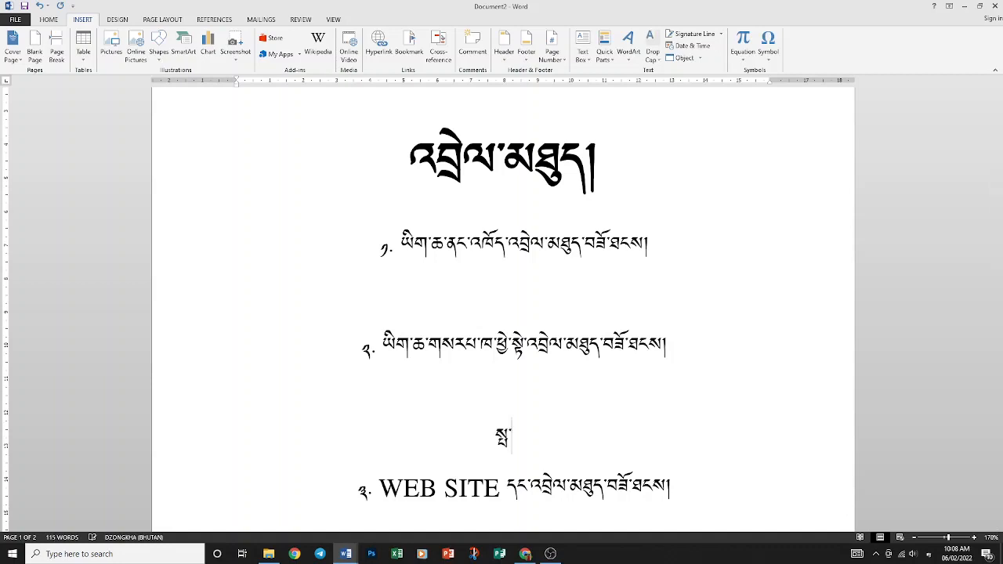
type("རོ་ཁྲོ")
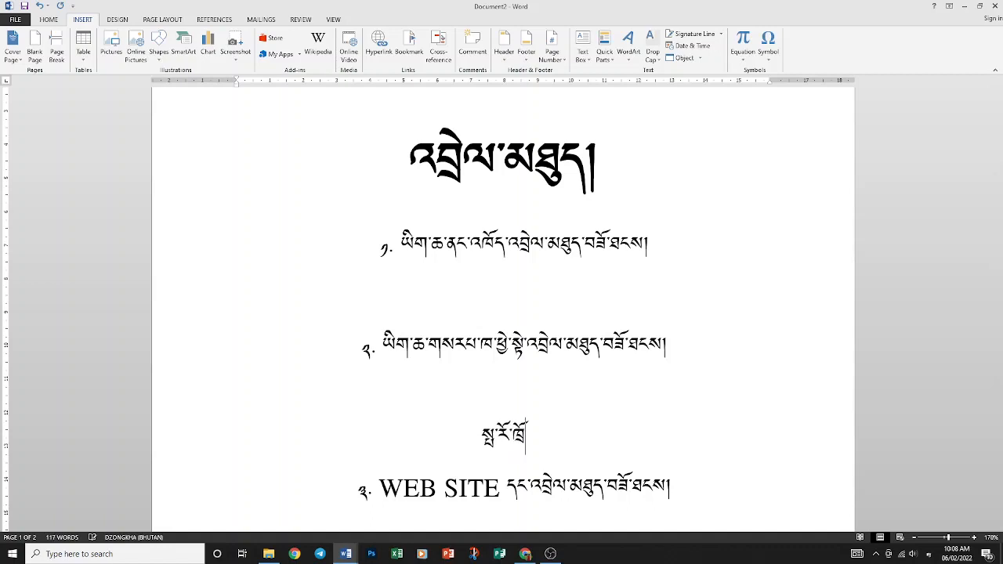
type("མ་གྱི་ས")
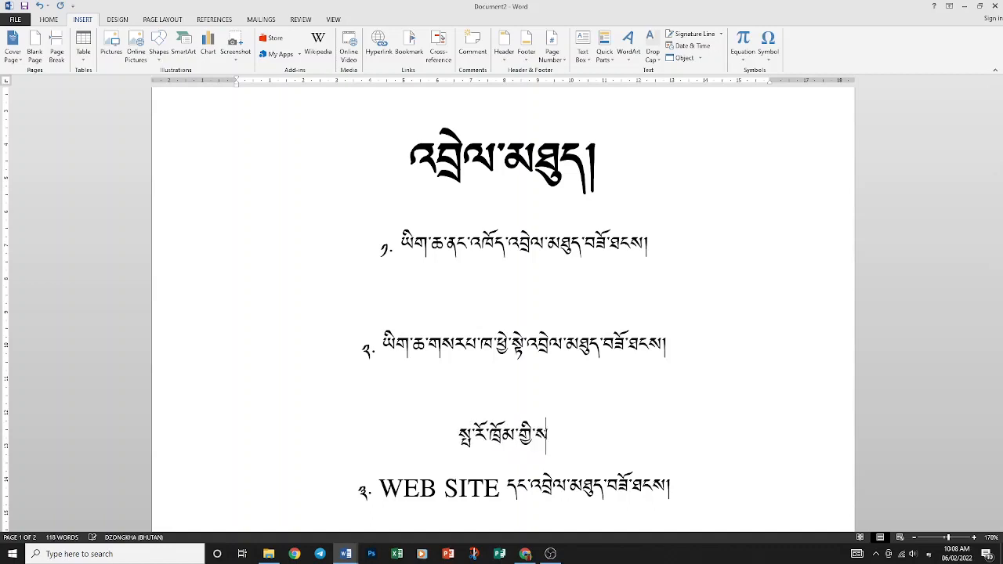
type("ྐོར་ལས")
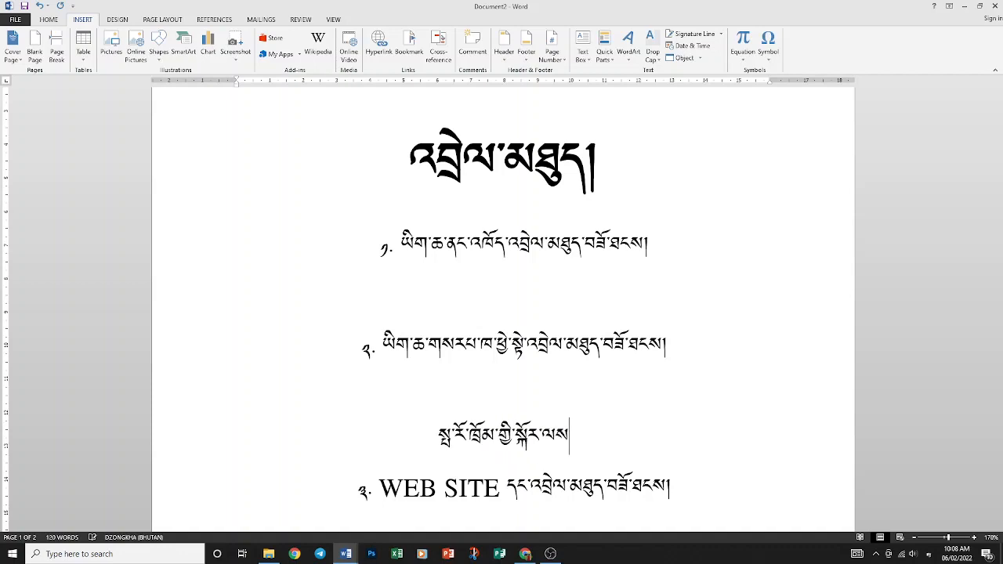
type("།")
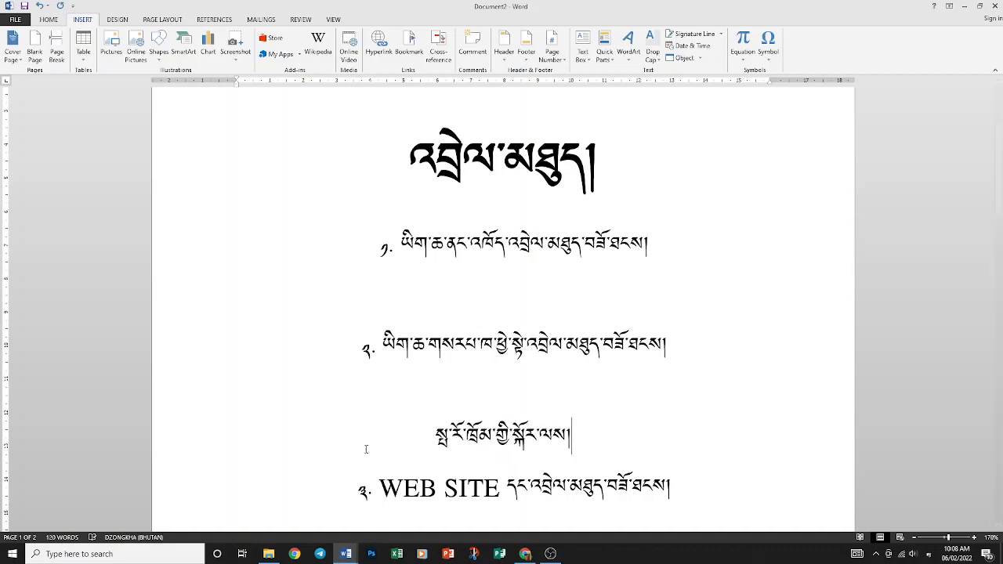
Start a hyperlink on the new line below item ༢ that creates a new document, set to be edited now.
left_click_drag(575, 436, 420, 433)
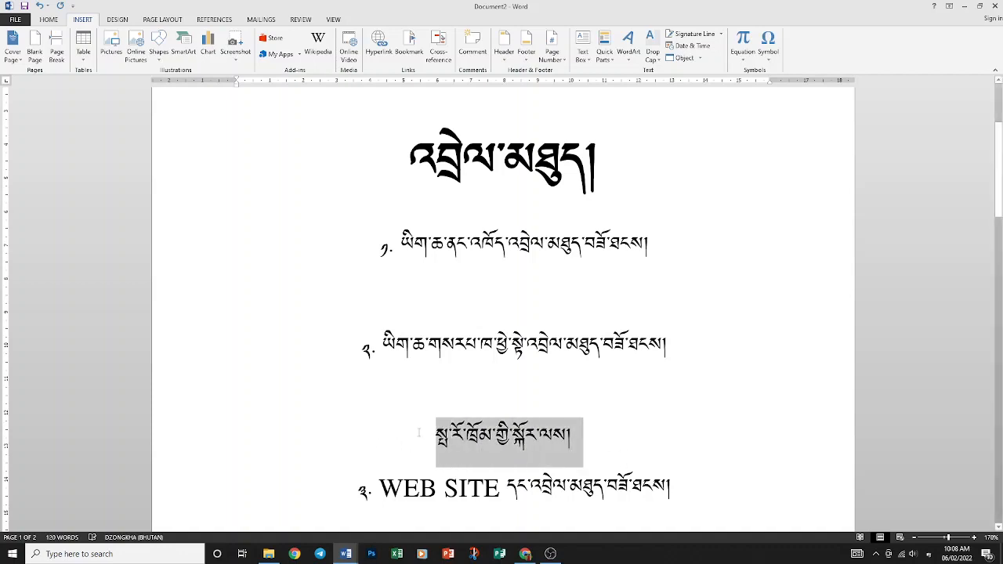
right_click(474, 444)
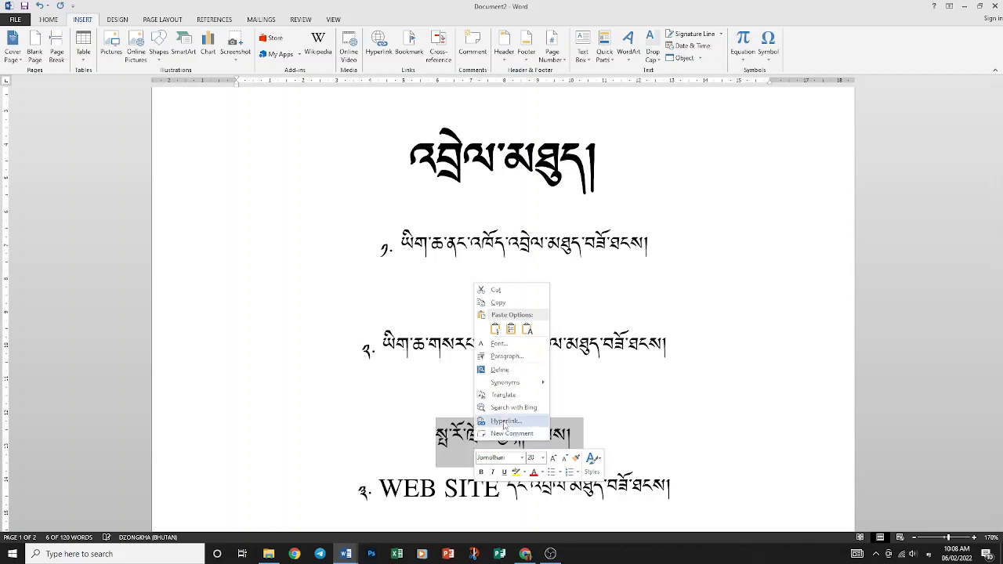
left_click(504, 422)
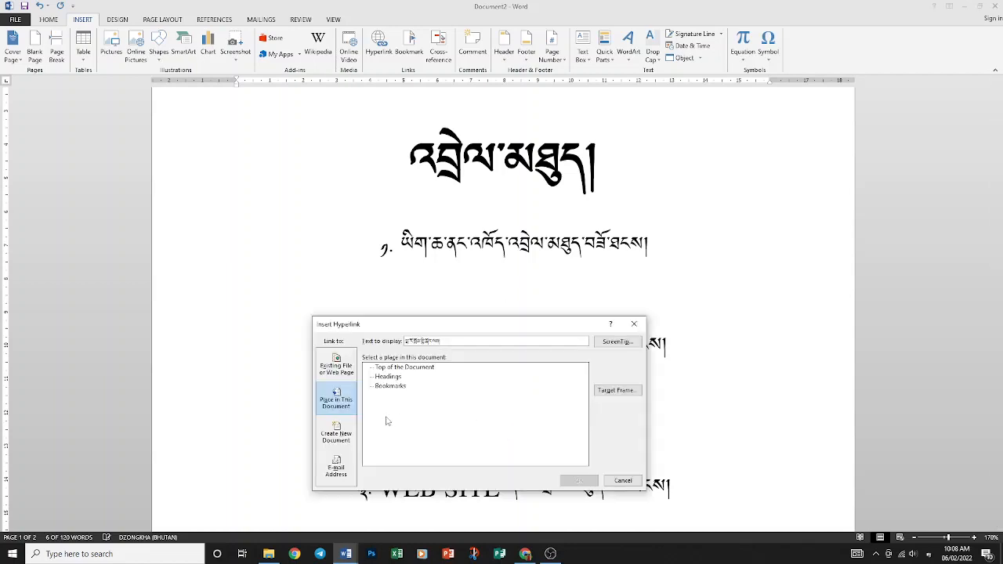
left_click(337, 433)
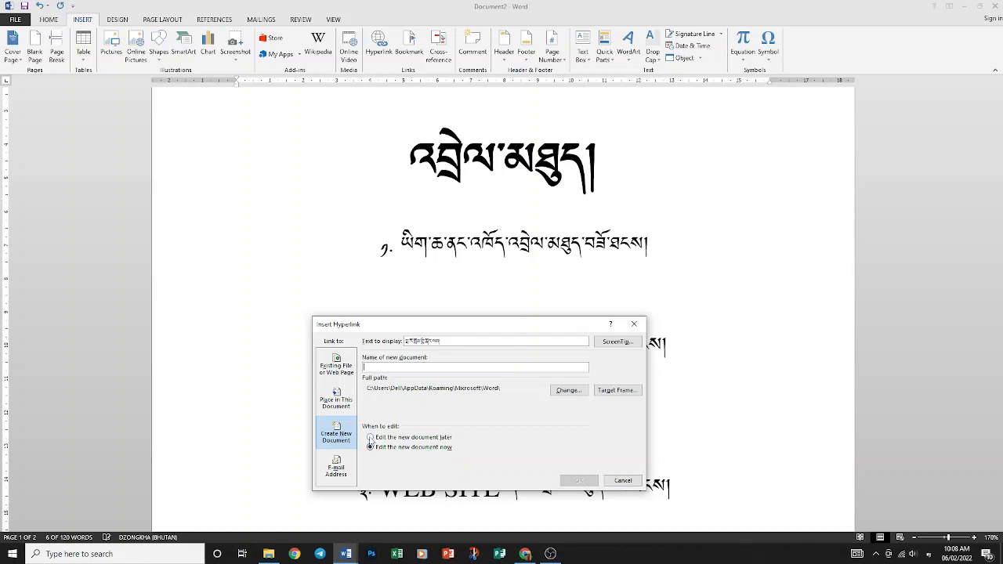
left_click(371, 437)
left_click(370, 447)
left_click(562, 396)
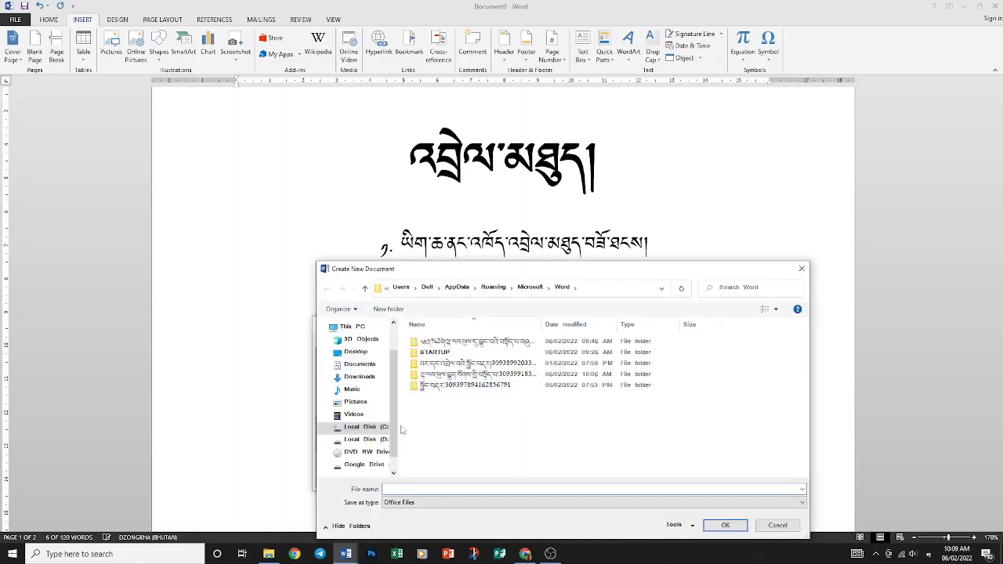
left_click(367, 439)
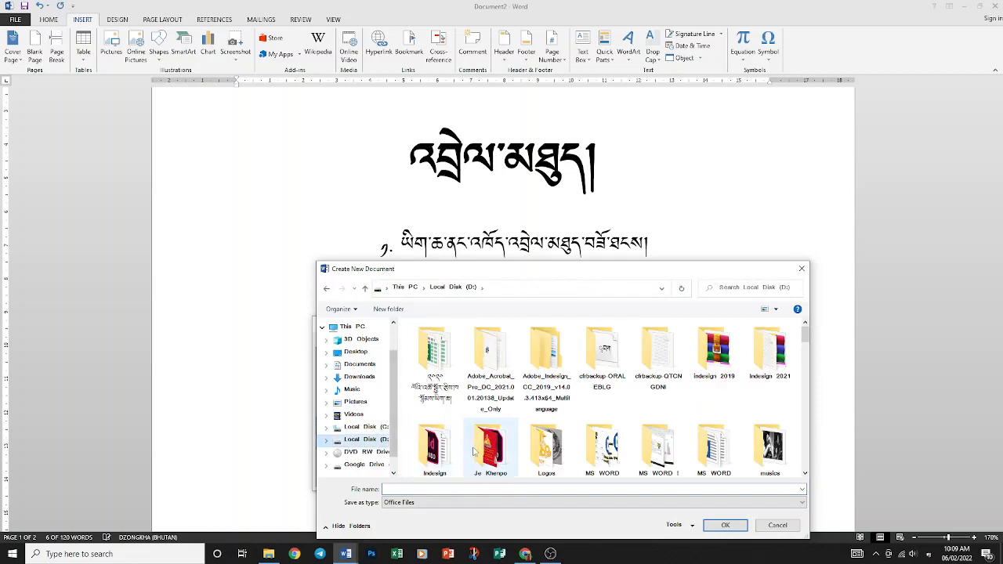
scroll(474, 452, "down", 2)
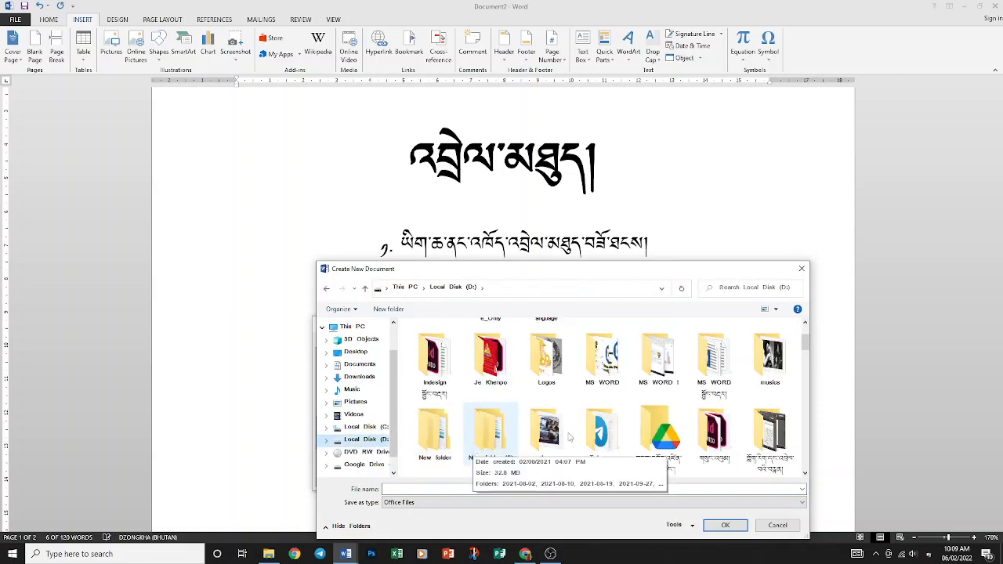
left_click(713, 381)
double_click(712, 381)
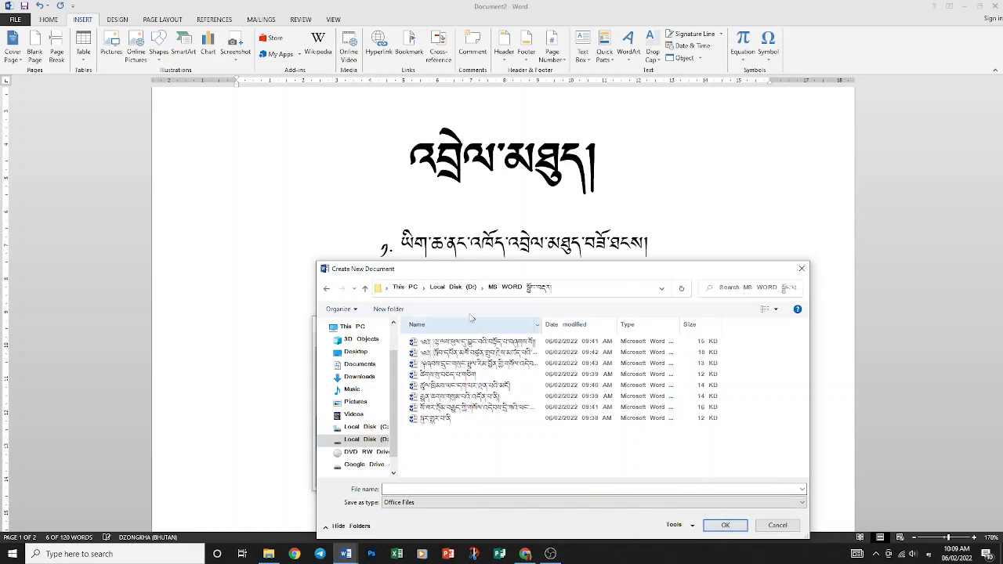
left_click_drag(365, 299, 365, 296)
left_click(364, 285)
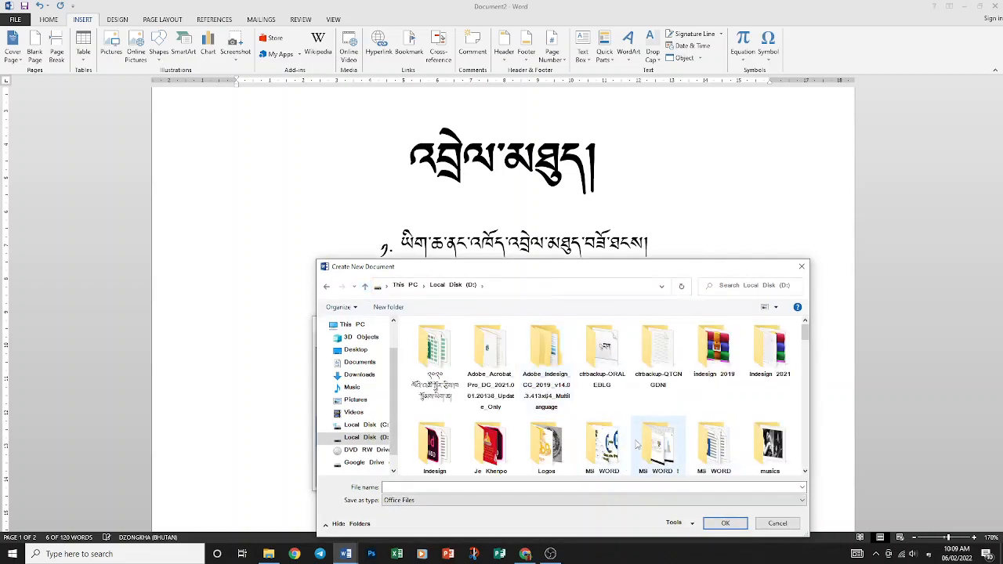
scroll(622, 456, "down", 1)
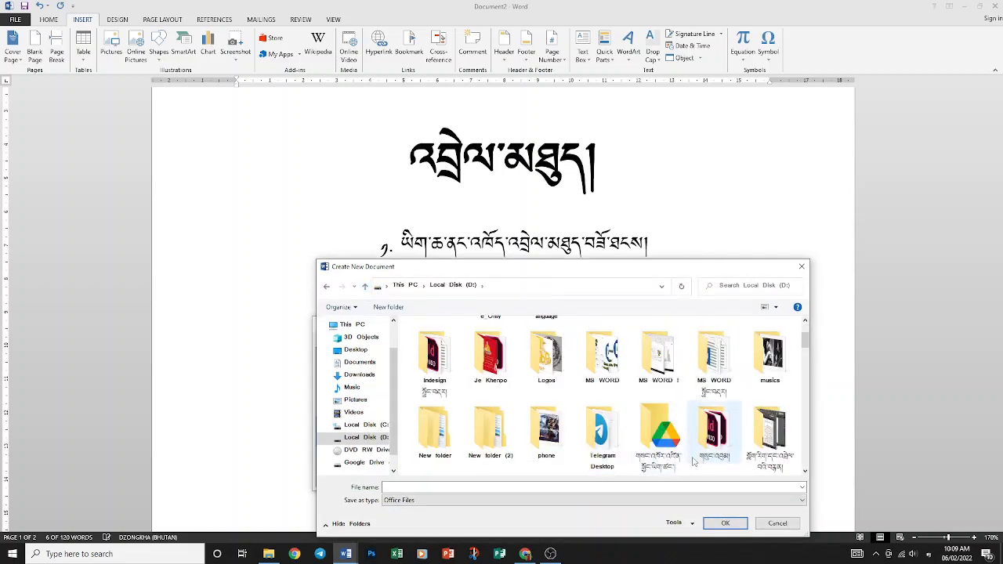
left_click(714, 382)
left_click(727, 525)
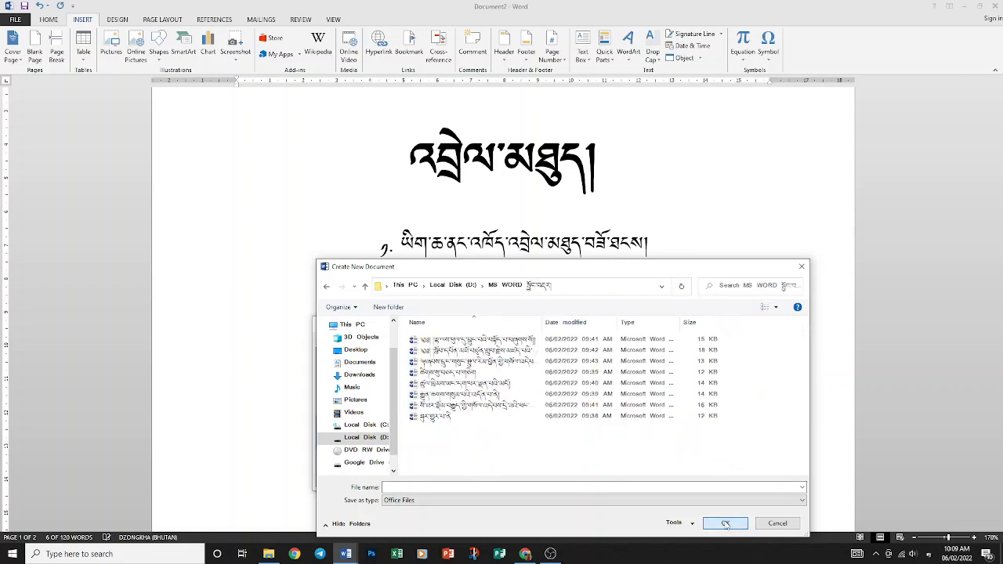
left_click(470, 339)
left_click(481, 417)
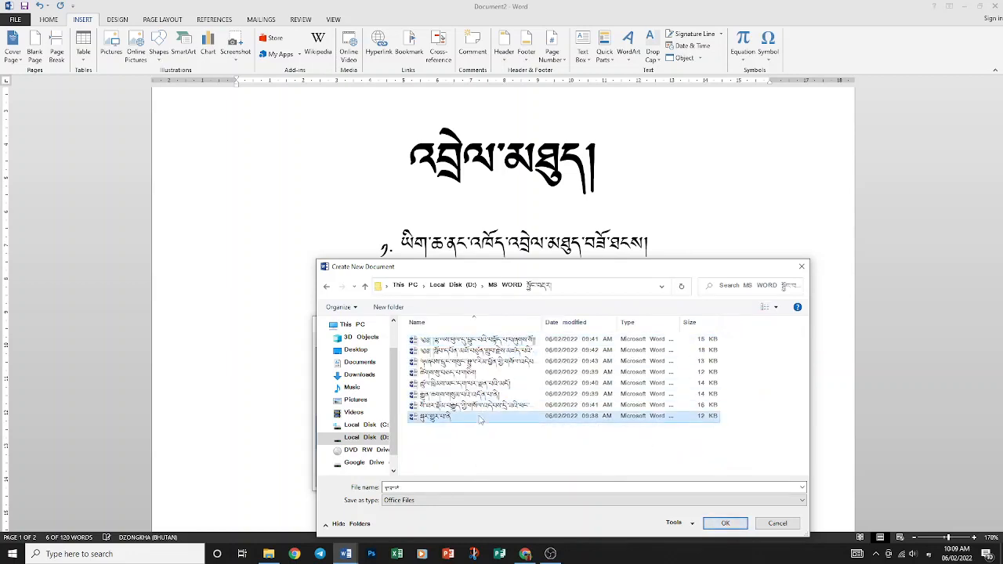
left_click(725, 523)
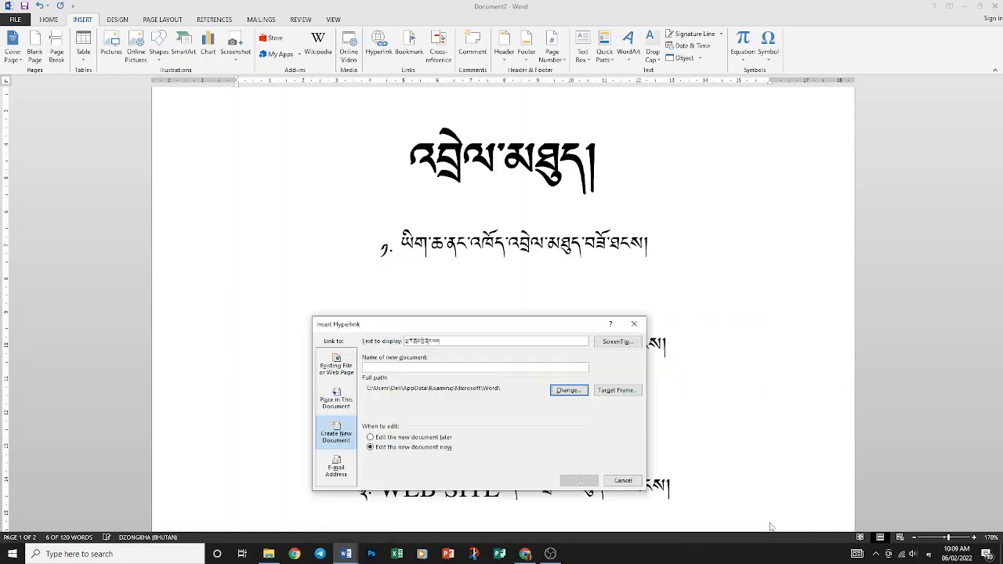
Name the linked new document "སྤ་རོ་ཁྲོམ་གྱི་སྐོར།", set its location to the MS WORD སྦྱོང་བརྡར། folder on drive D:, and create it.
left_click(429, 369)
type("ཀ")
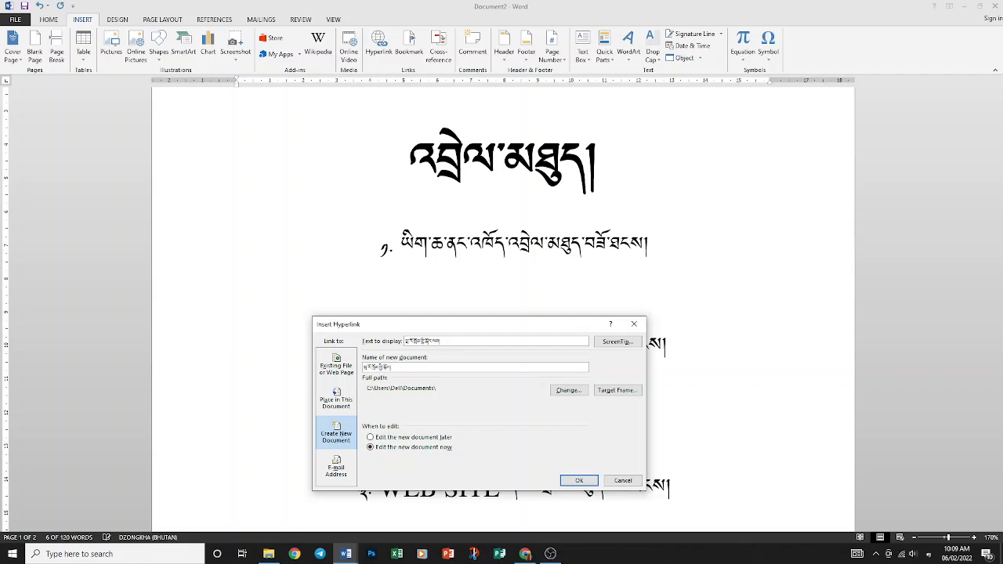
left_click(560, 394)
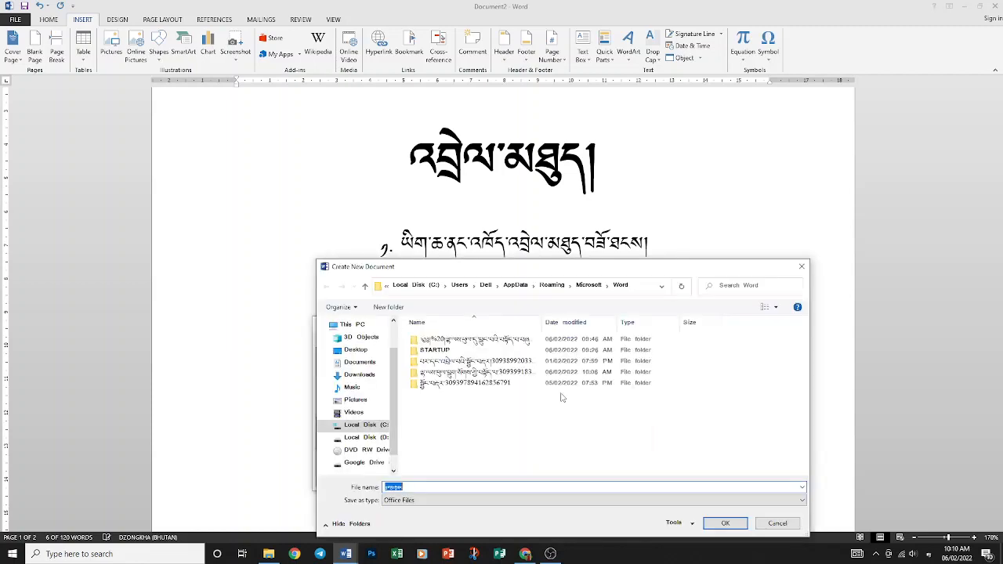
left_click(364, 437)
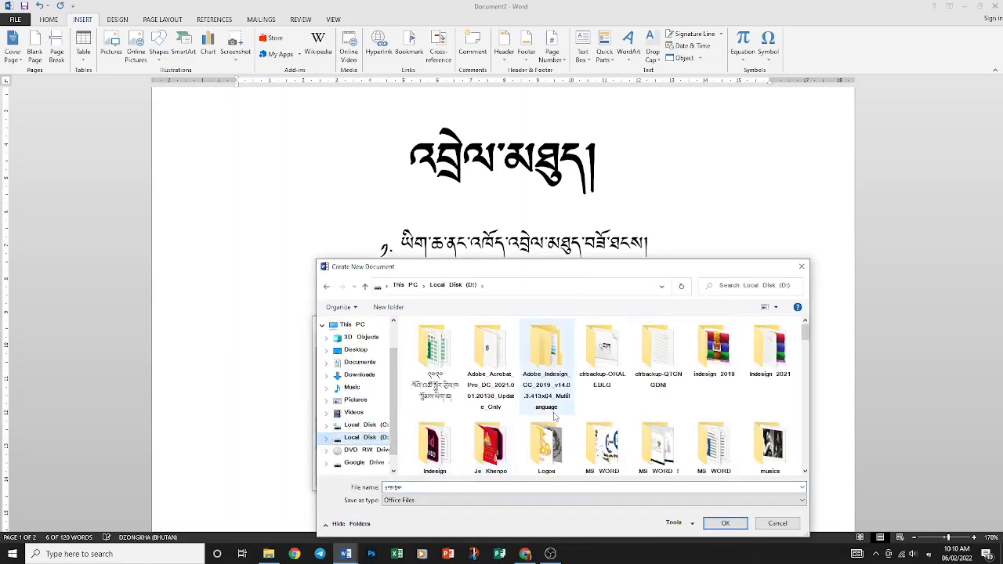
left_click(695, 370)
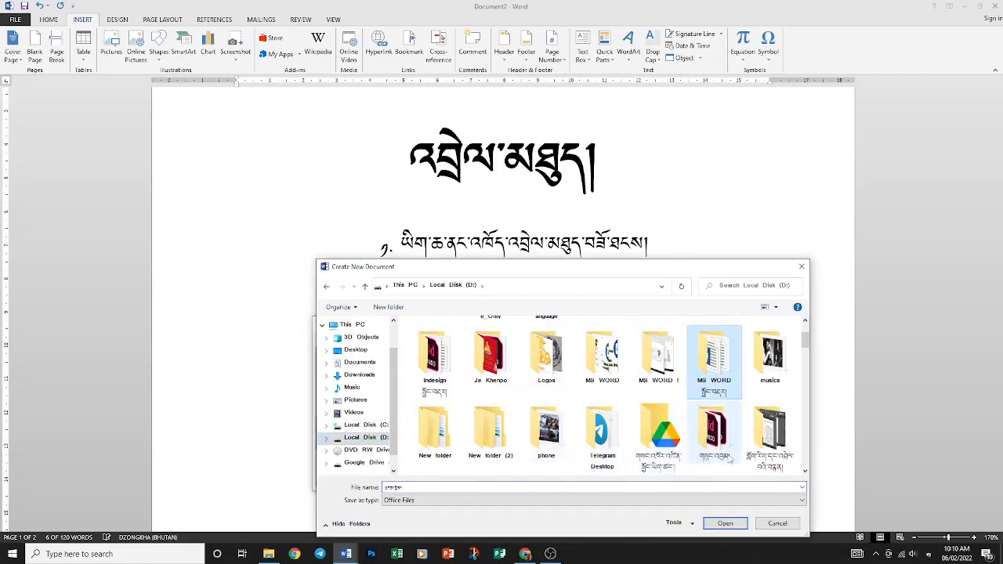
left_click(727, 523)
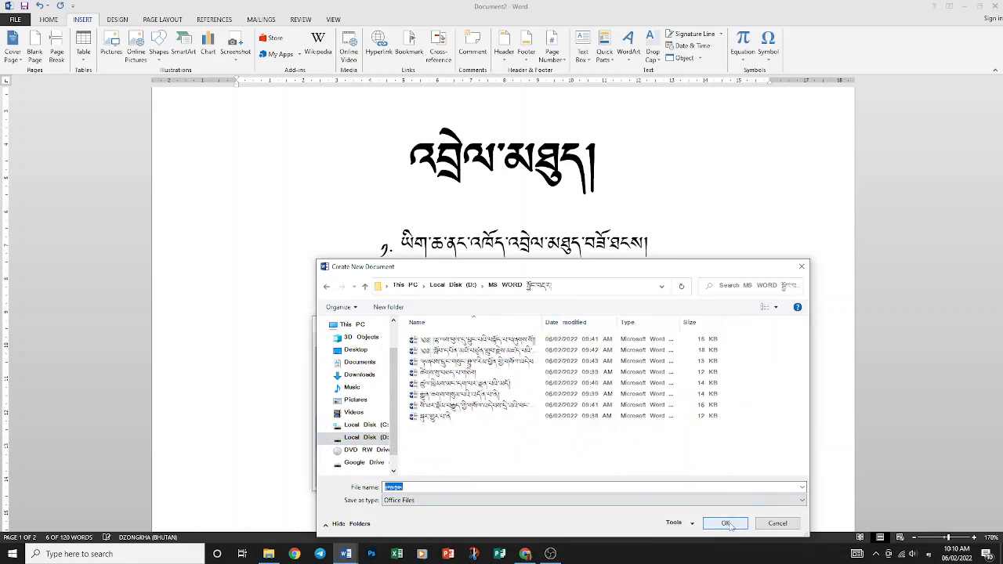
left_click(727, 523)
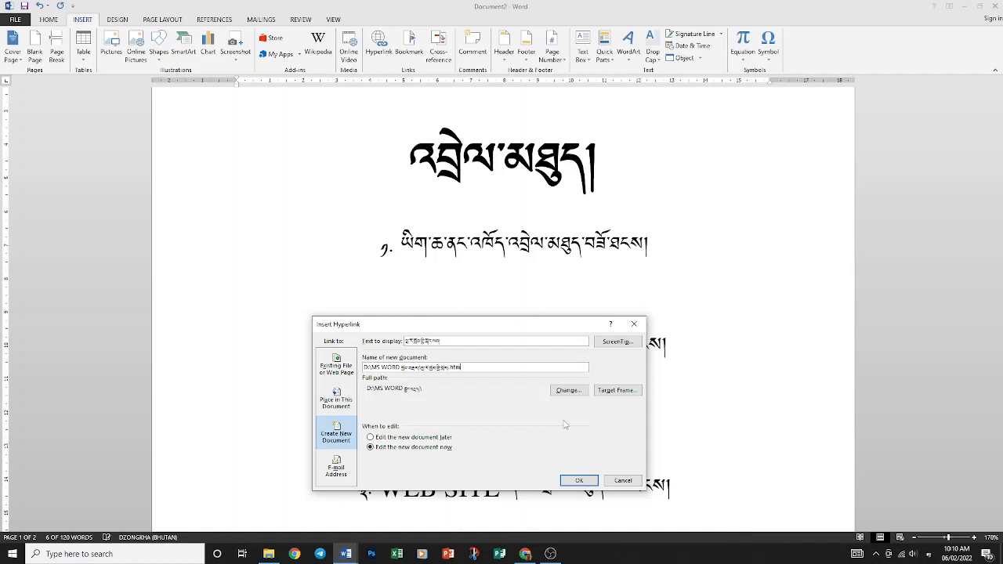
left_click(578, 480)
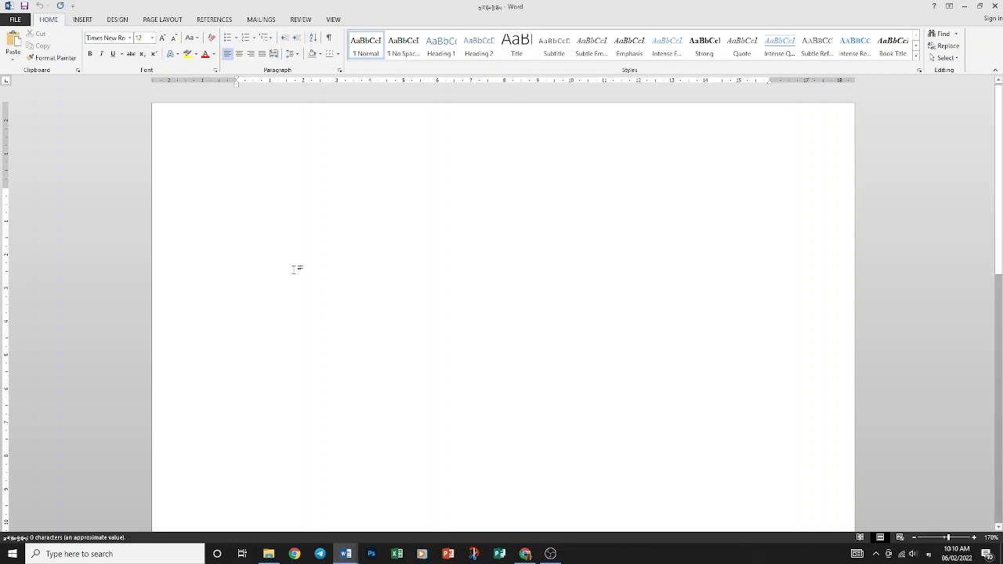
Fill the first line of the blank new document with random Dzongkha sample letters.
type("མབལཏམབཐམ")
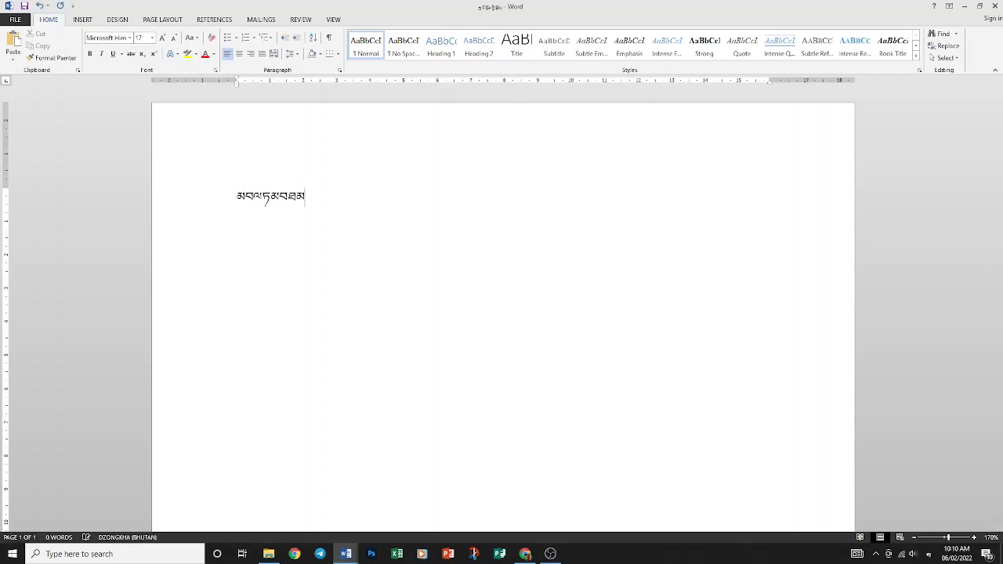
type("ཏམམམལམའལརམཏལརམཐའརམཏརཏཐའམརཚམབལཏམཚལམཐརདམཏརམདརཏརོའ")
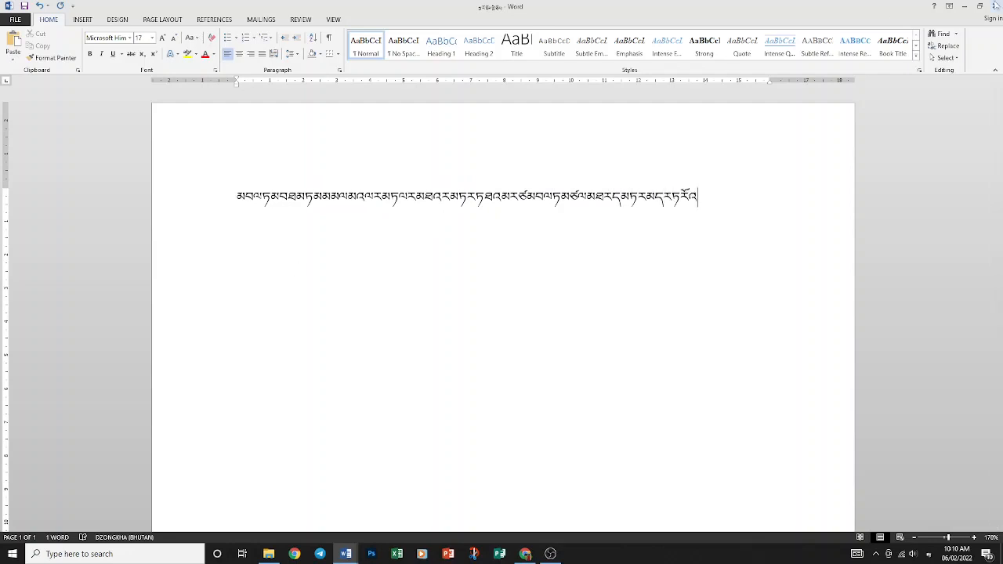
Close the newly created document with the sample letters, saving its changes, and return to Document2.
left_click(965, 6)
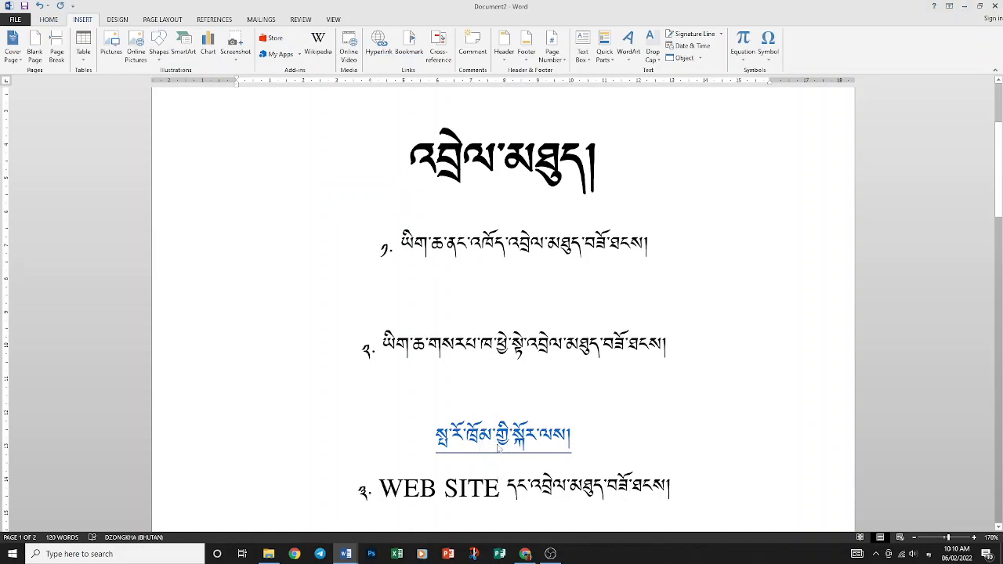
mouse_move(346, 554)
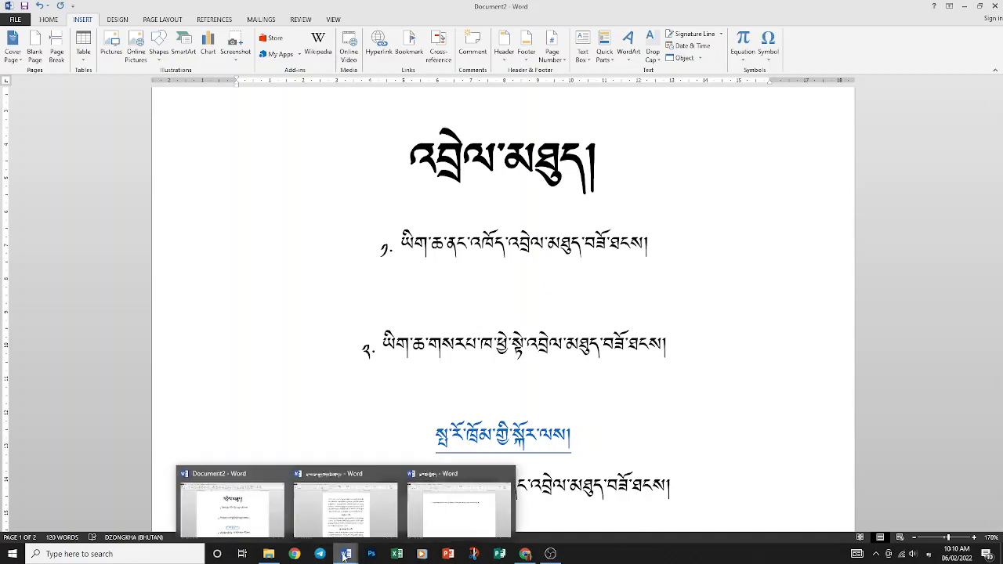
left_click(461, 521)
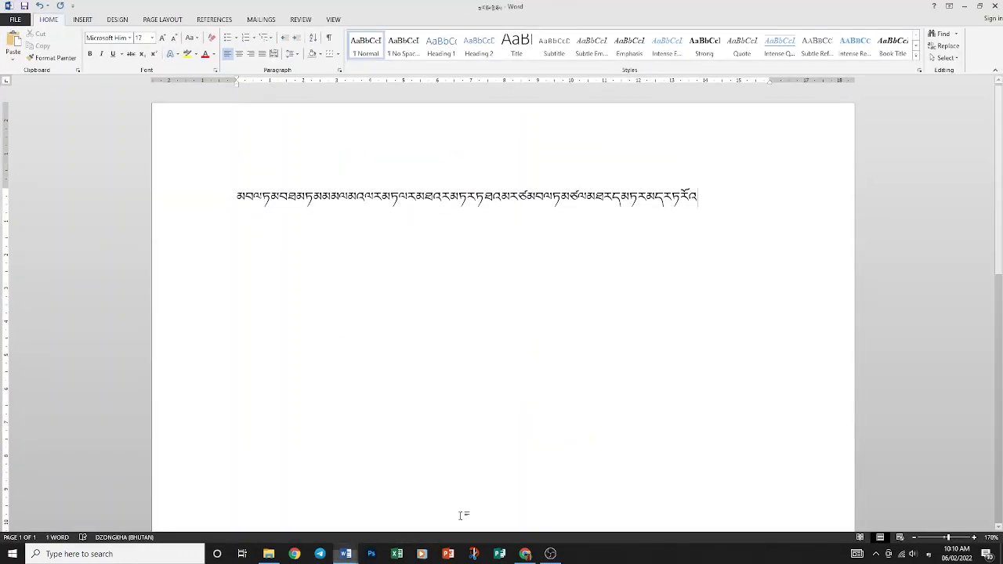
left_click(995, 6)
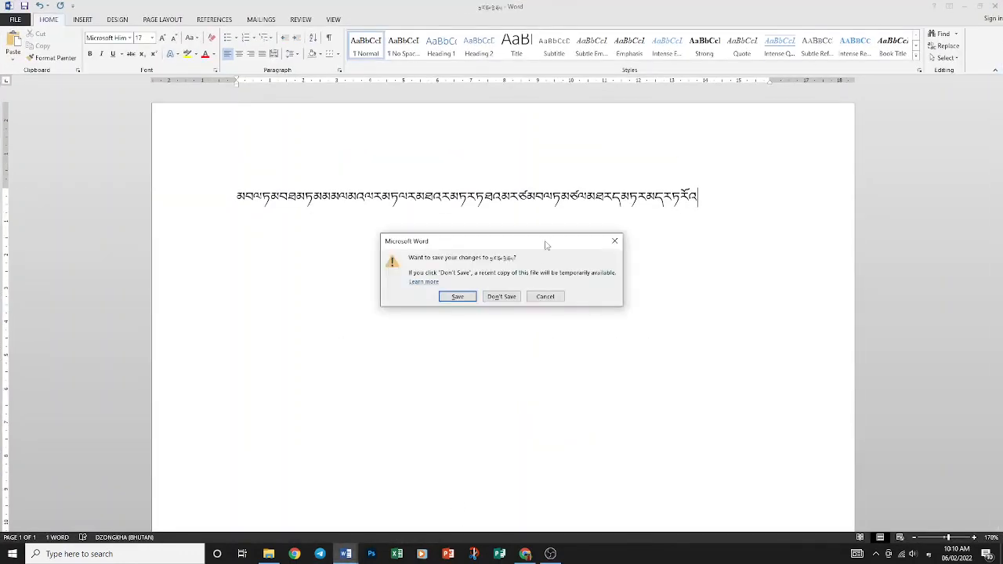
left_click(458, 295)
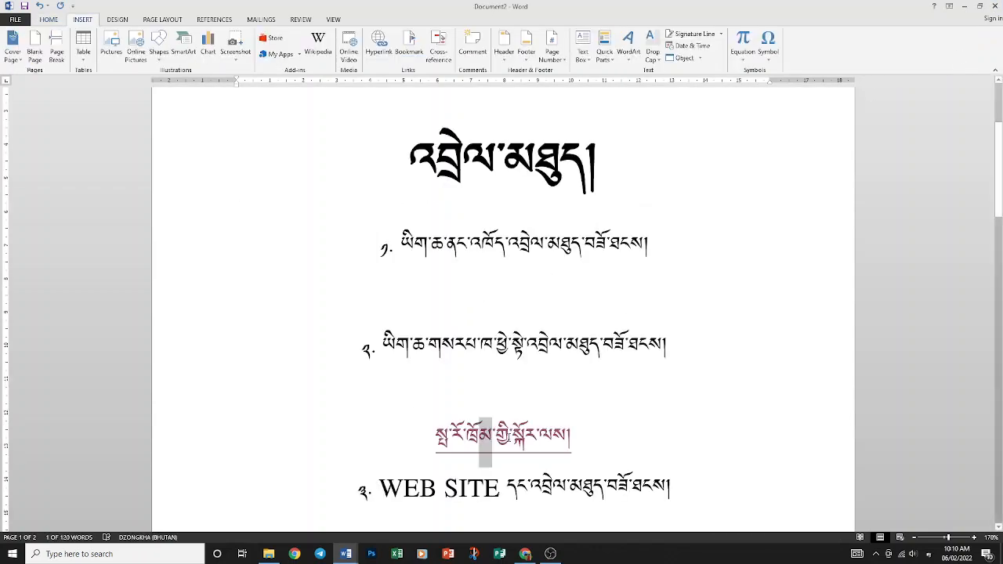
Test the link on the line below item ༢ by following it past the security notice, then close the browser page and return to Word.
left_click(509, 441)
left_click(481, 447, "ctrl")
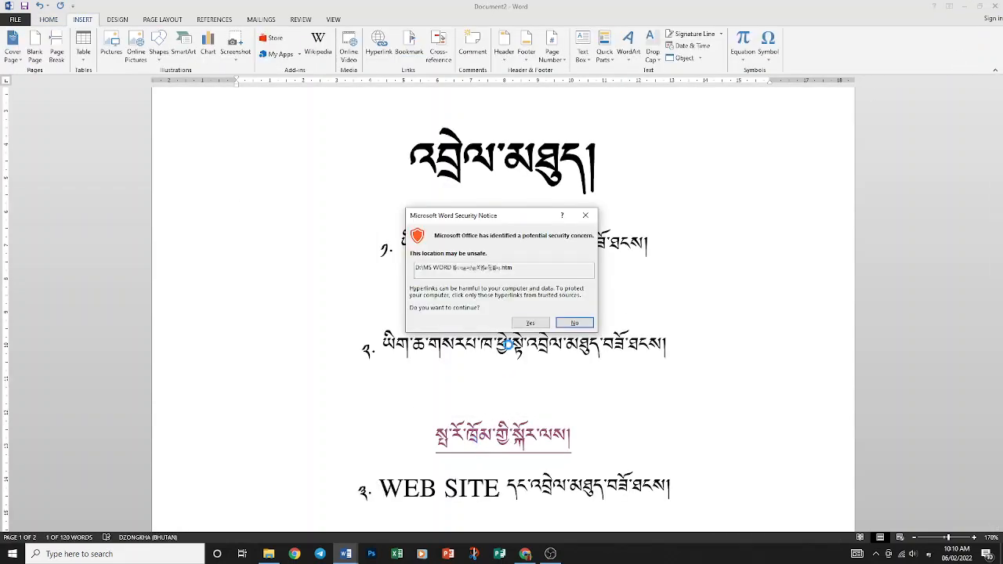
left_click(526, 325)
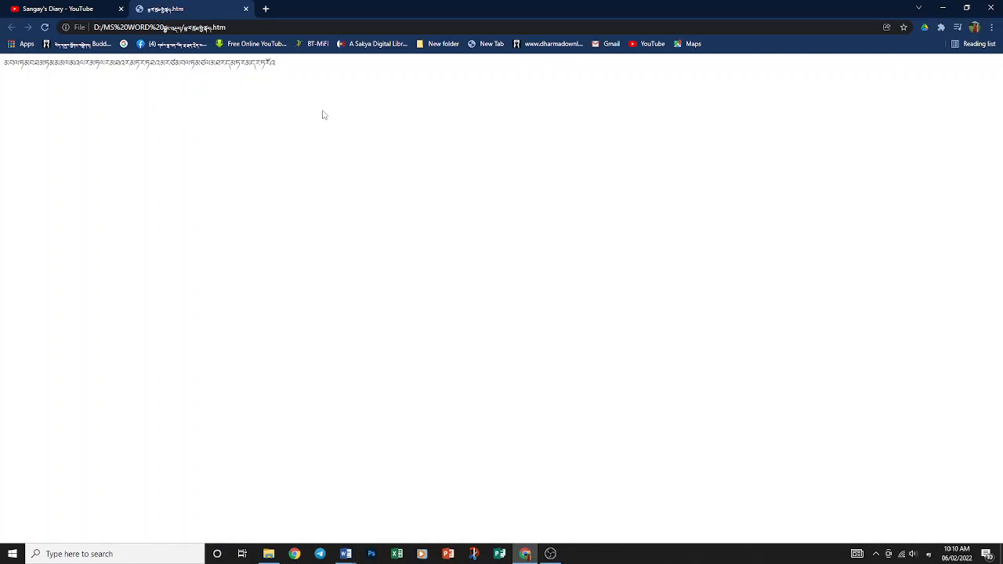
left_click(242, 9)
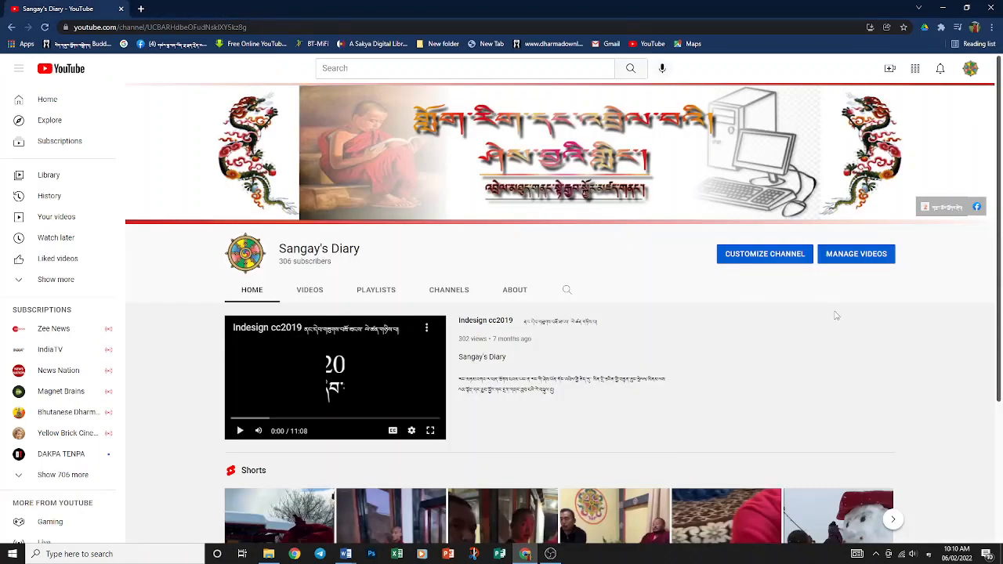
left_click(944, 8)
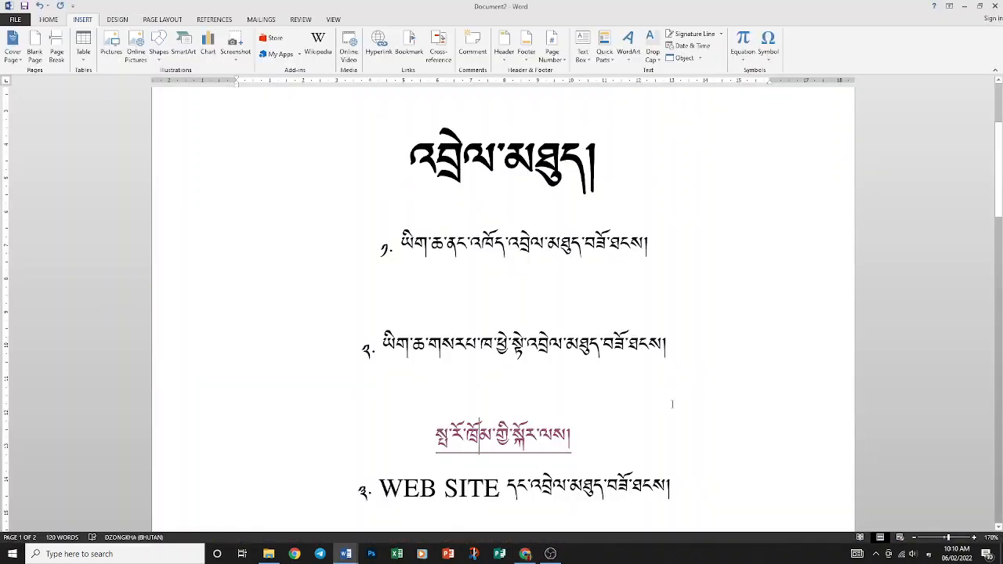
Delete the linked line below item ༢ and add the line "ངེད་ཀྱི་youtube" below item ༣.
left_click_drag(607, 426, 365, 445)
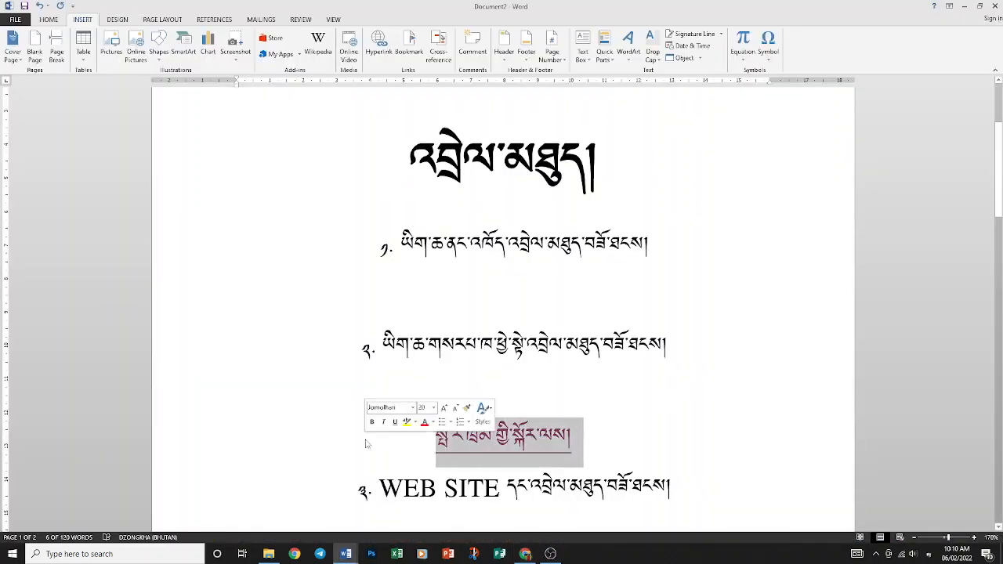
key("Delete")
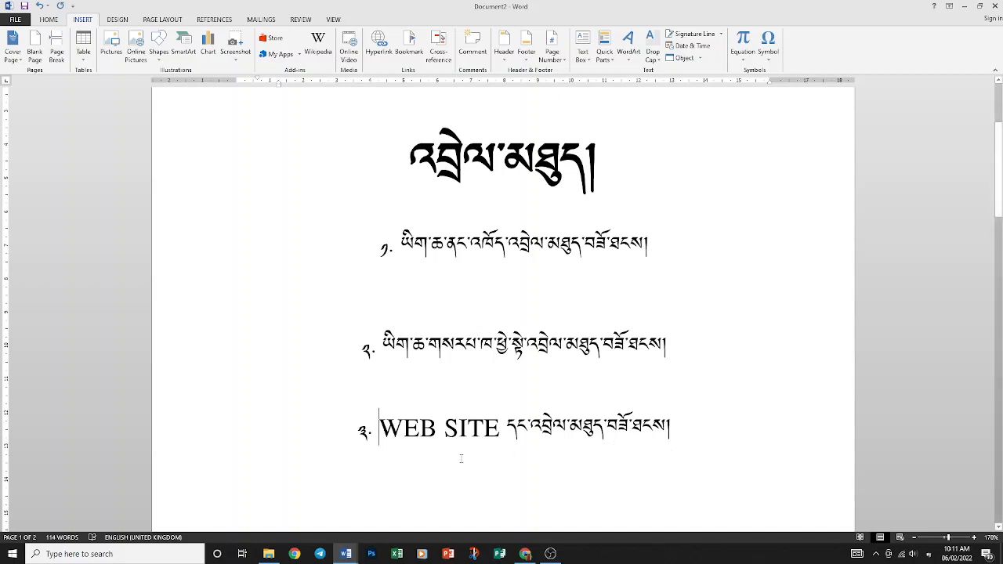
scroll(460, 458, "down", 2)
left_click(421, 400)
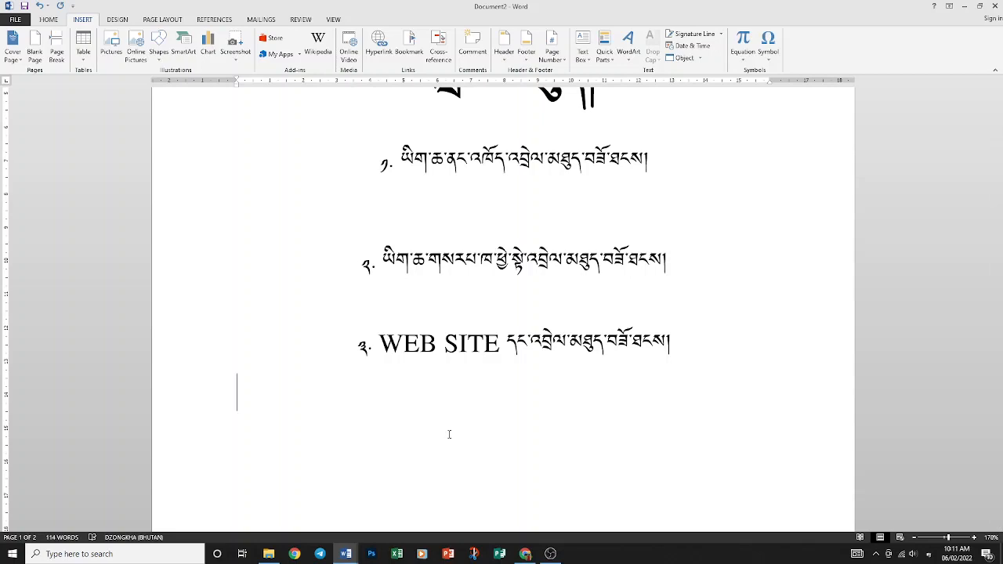
type("དེད་ཀྱི་")
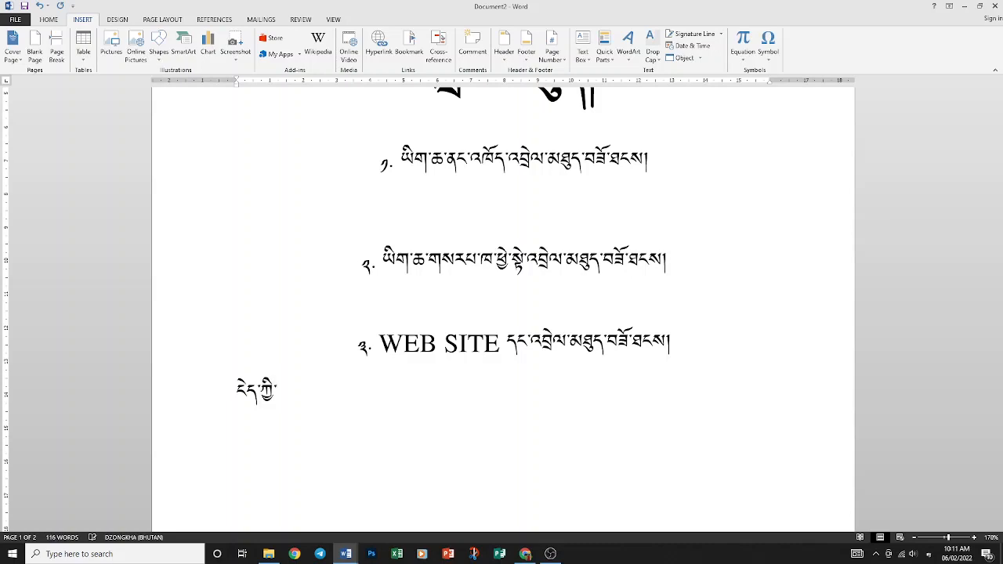
key("alt+shift")
type("you")
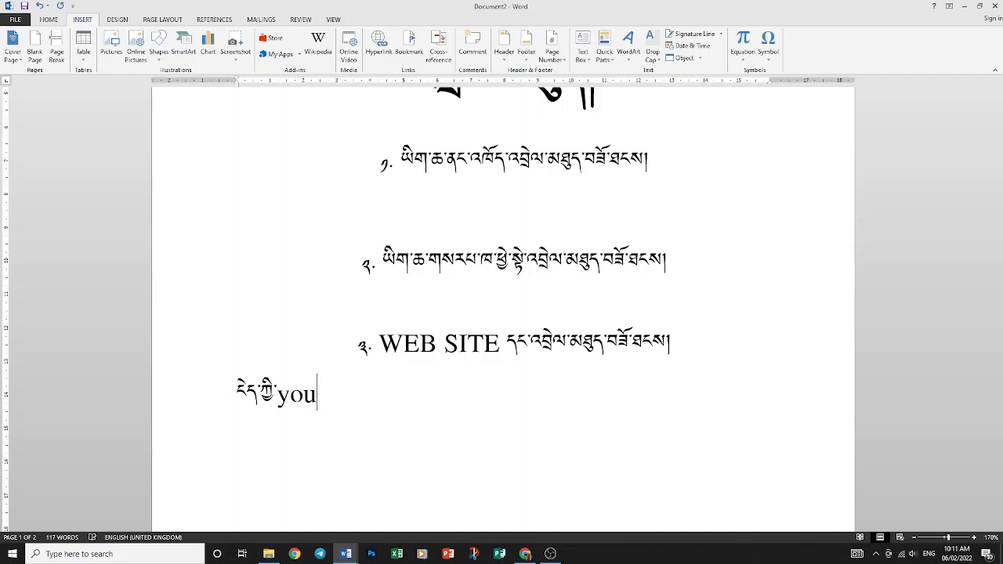
type("tube")
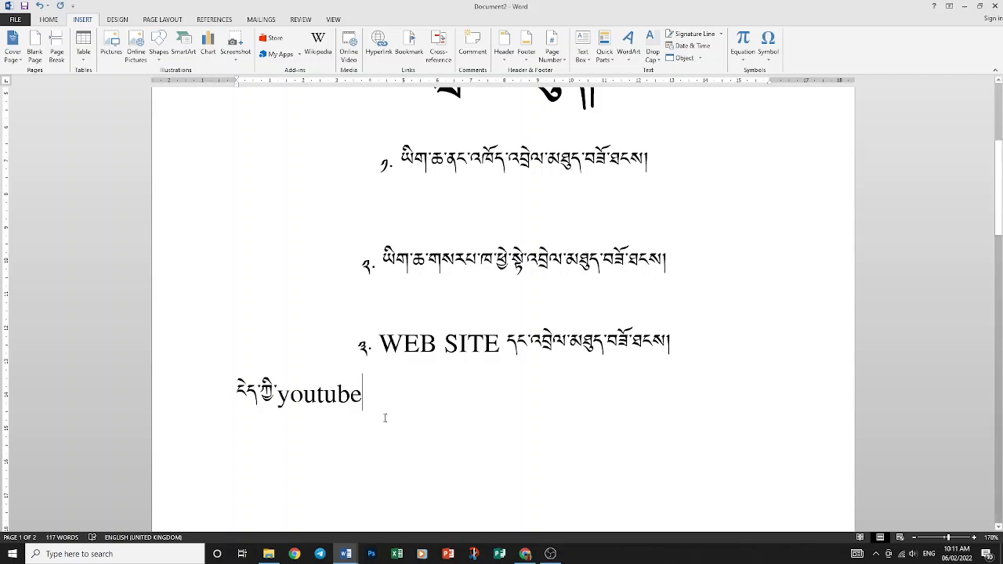
Start a hyperlink on the whole "ངེད་ཀྱི་youtube" line that targets an existing file or web page.
left_click_drag(380, 401, 197, 394)
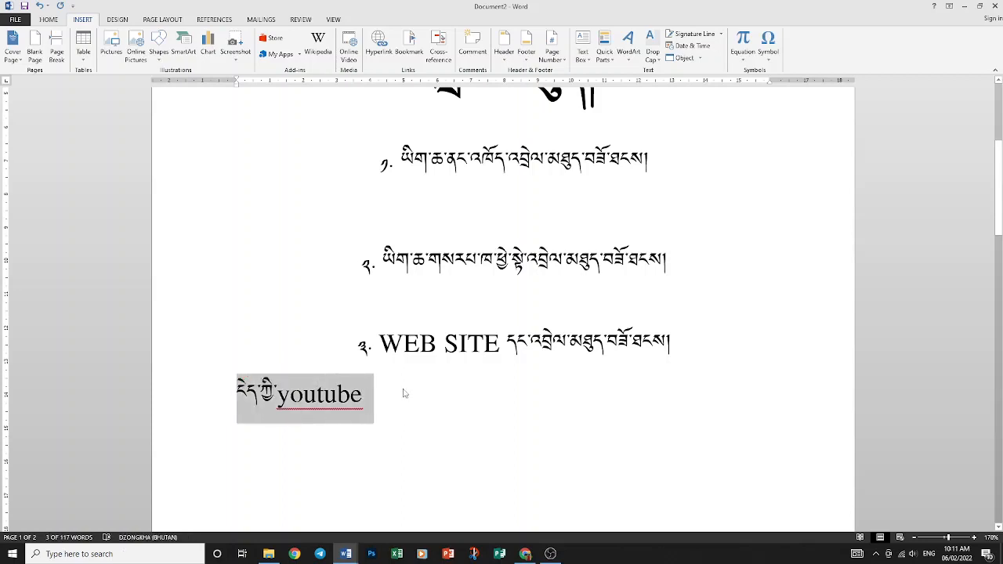
right_click(331, 387)
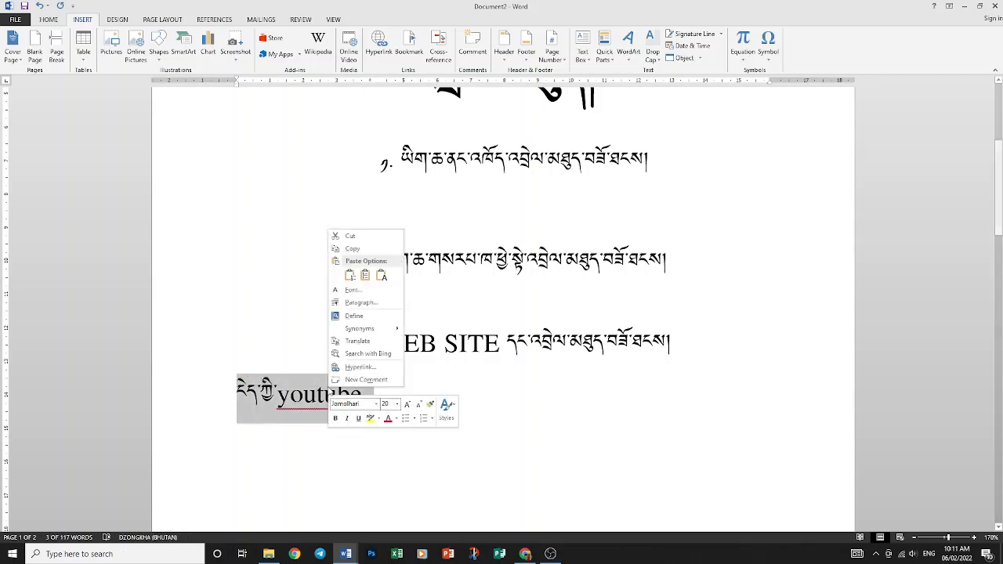
left_click(349, 370)
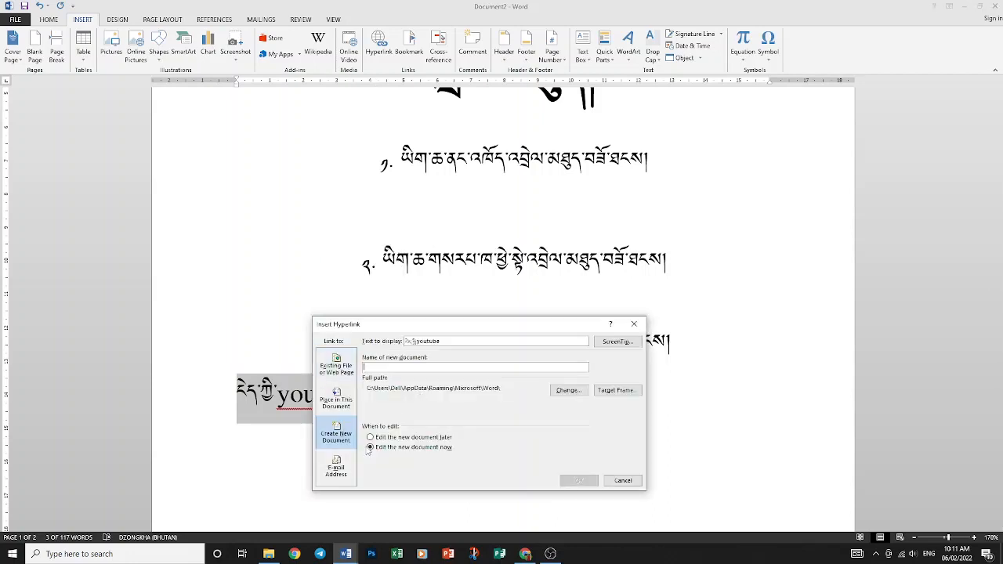
left_click(337, 366)
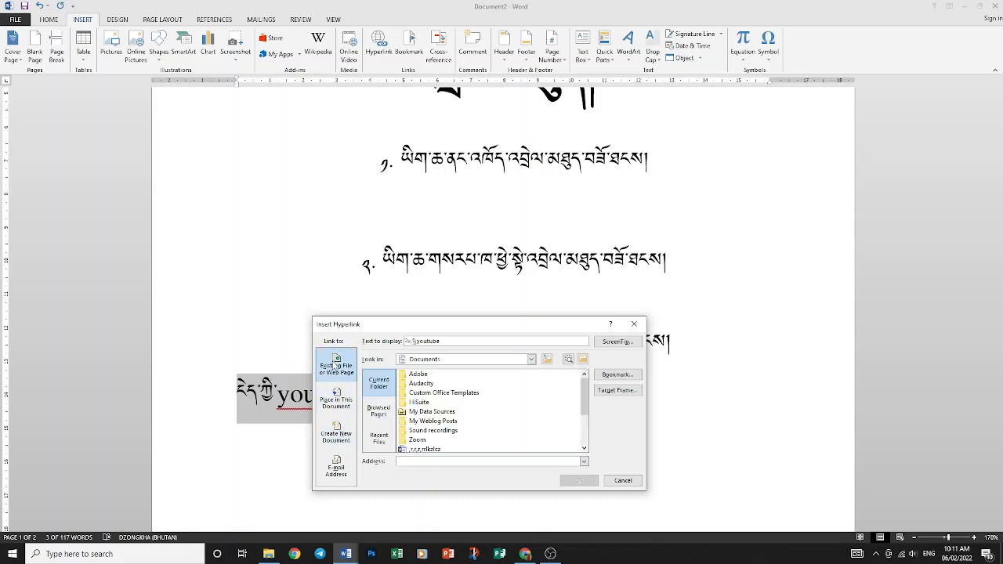
left_click(337, 432)
left_click(342, 397)
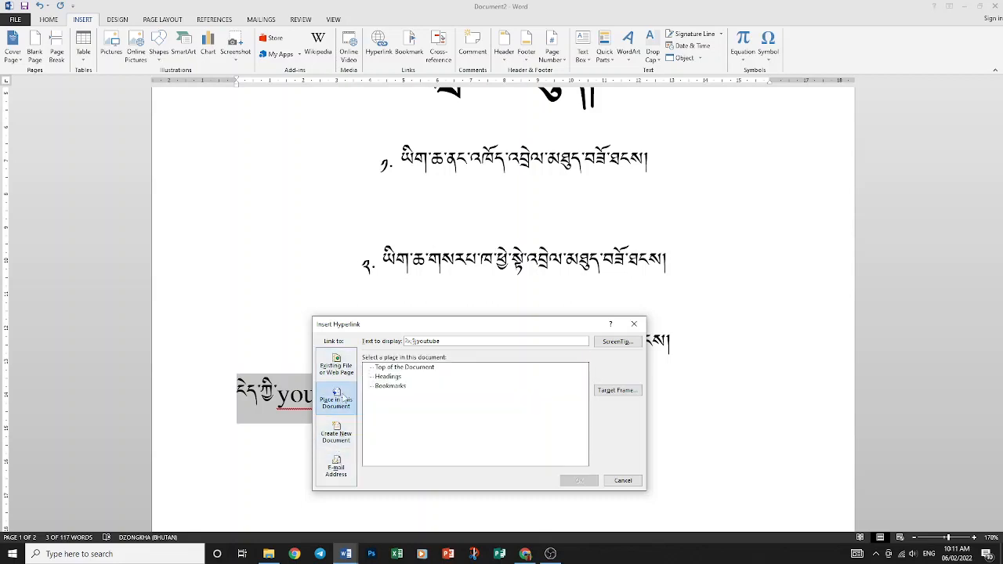
left_click(350, 359)
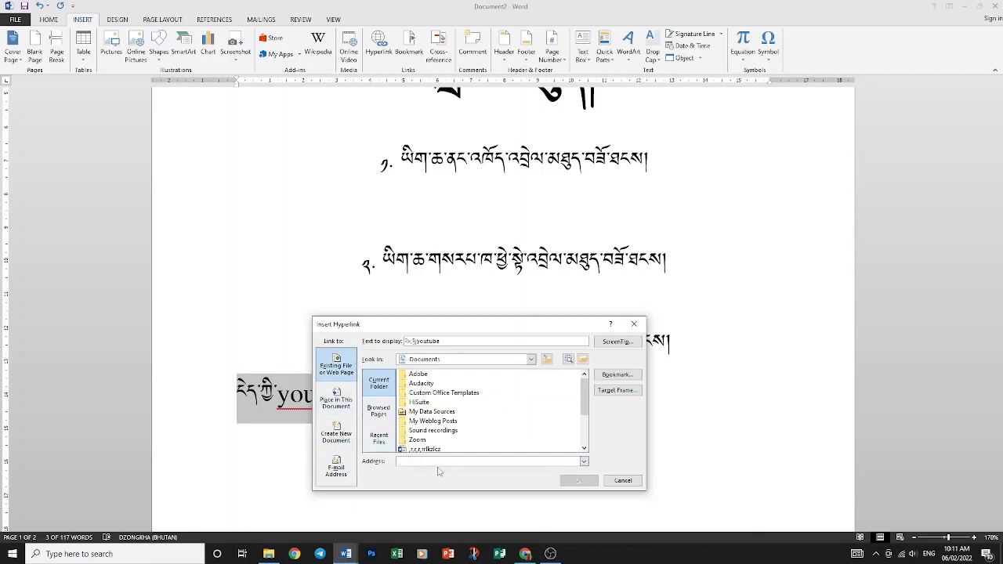
Switch to Chrome and copy the full URL of the open YouTube channel page.
left_click(525, 554)
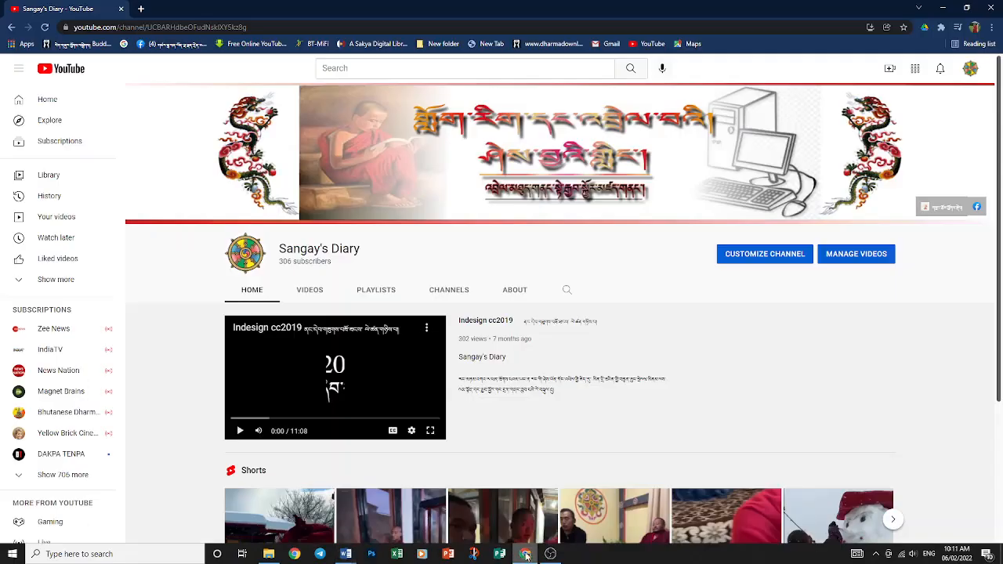
left_click(265, 32)
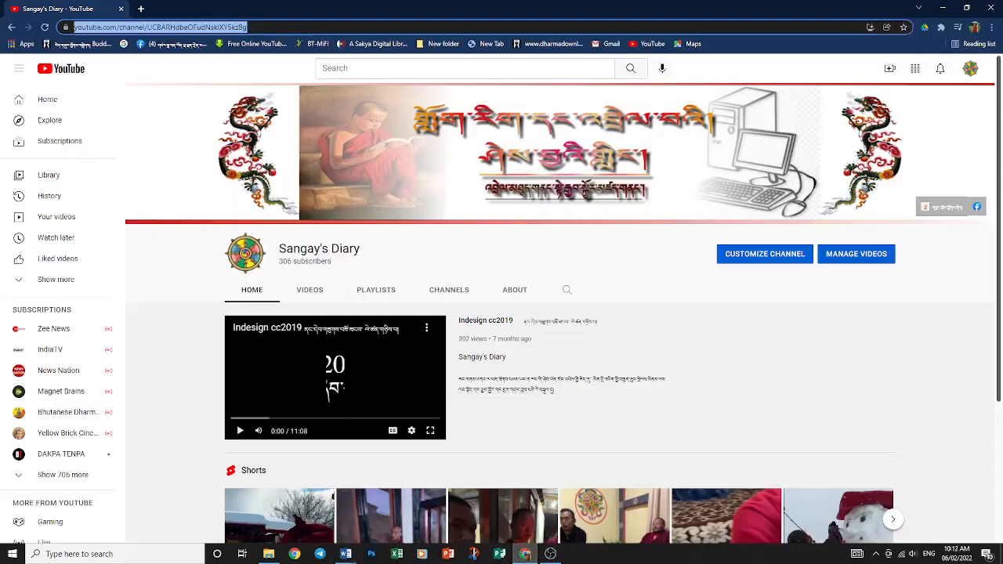
left_click(302, 27)
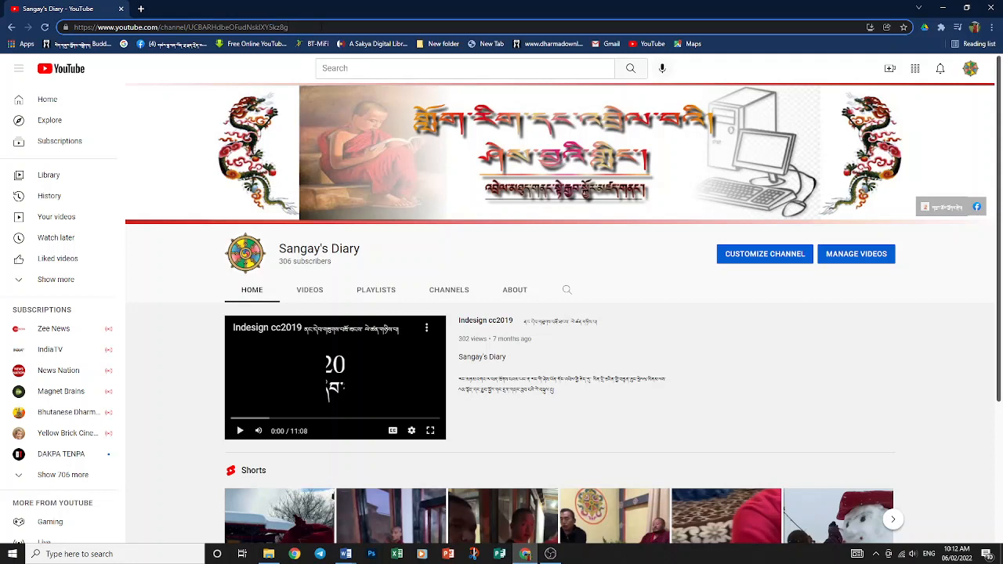
left_click_drag(289, 27, 74, 27)
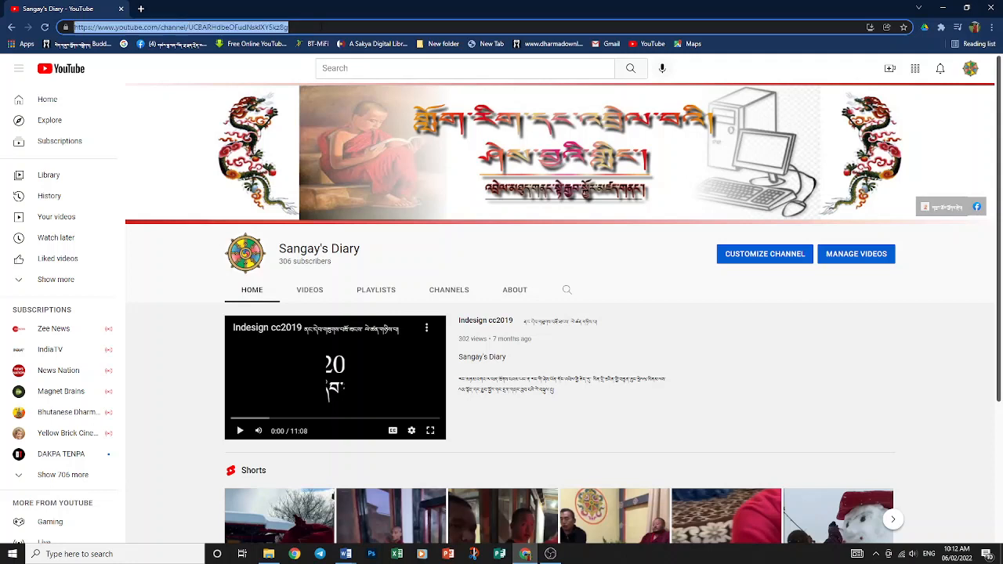
right_click(264, 27)
left_click(287, 97)
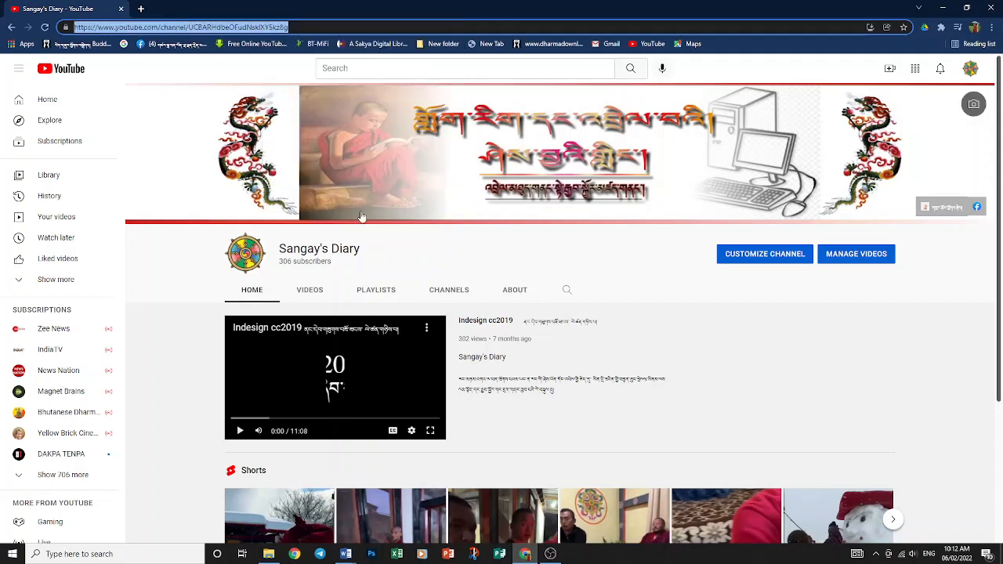
Return to Document2 in Word and apply the copied YouTube channel URL as the hyperlink's address.
left_click(353, 555)
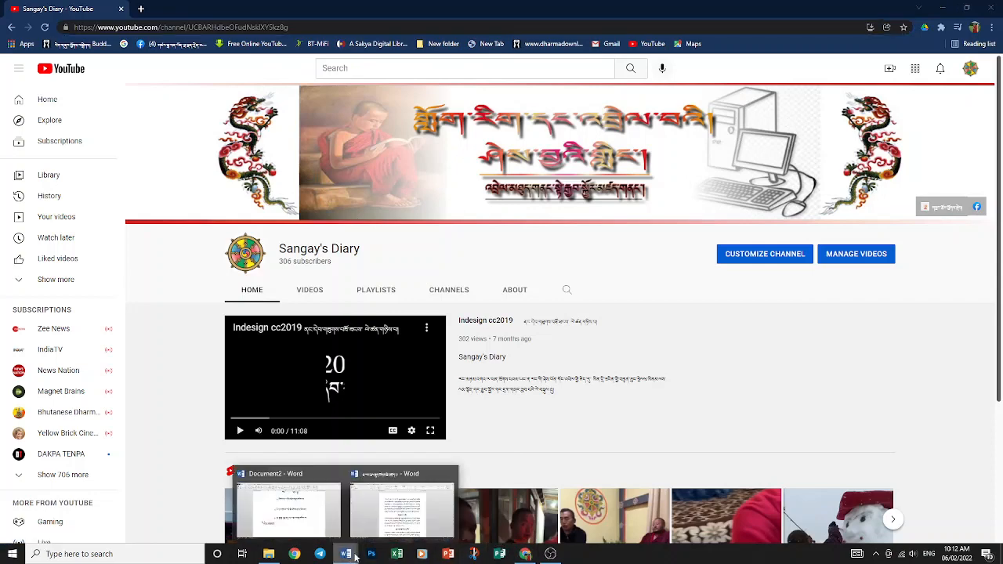
left_click(389, 531)
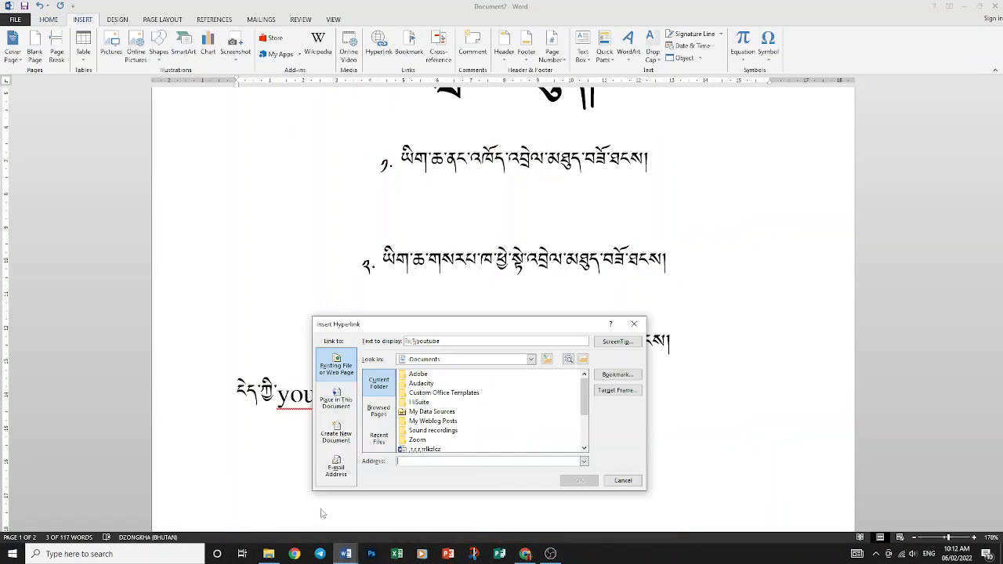
right_click(451, 461)
left_click(473, 498)
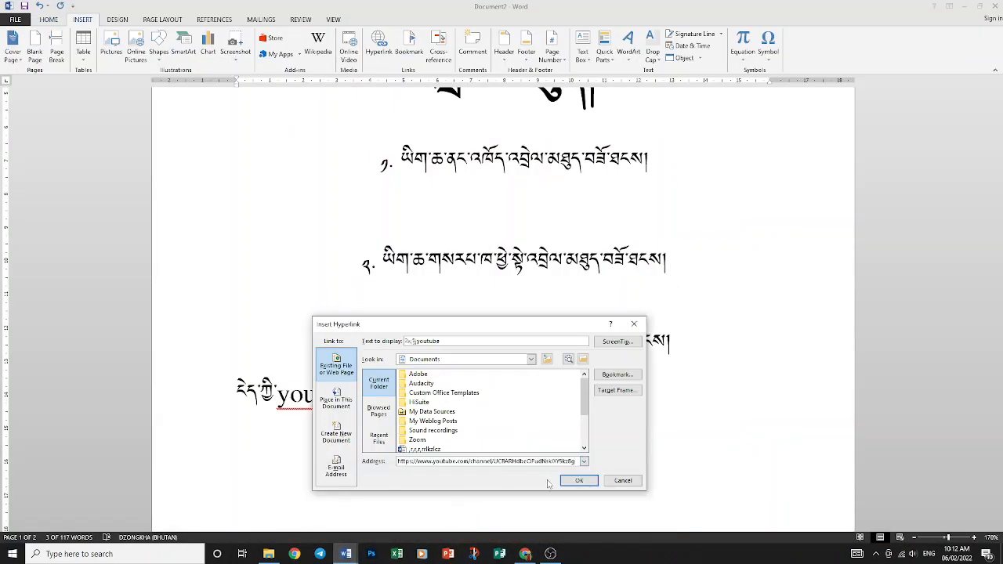
left_click(578, 480)
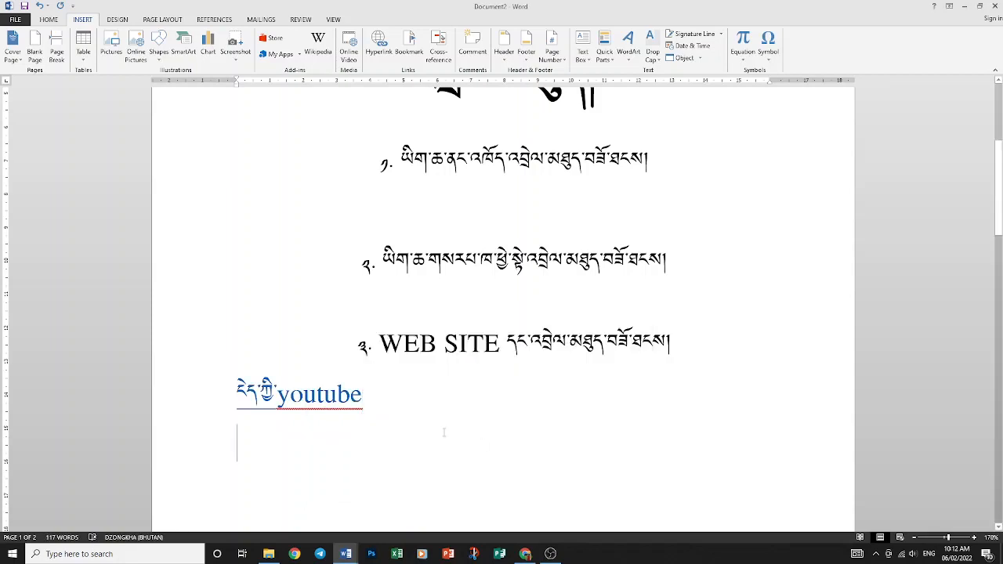
Test the "ངེད་ཀྱི་youtube" link in the browser, pause the channel video, and return to Word.
mouse_move(337, 409)
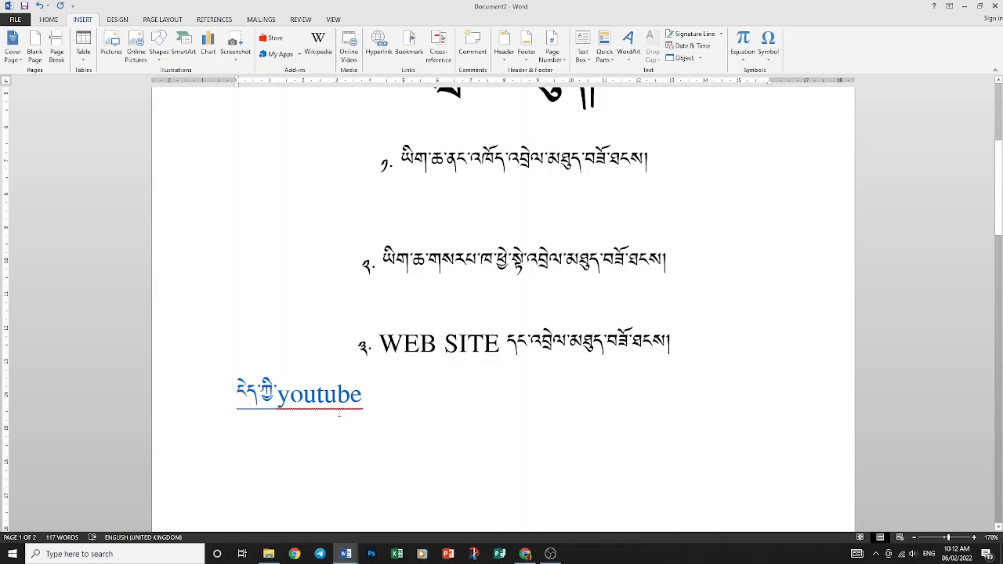
left_click(316, 400)
left_click(316, 397, "ctrl")
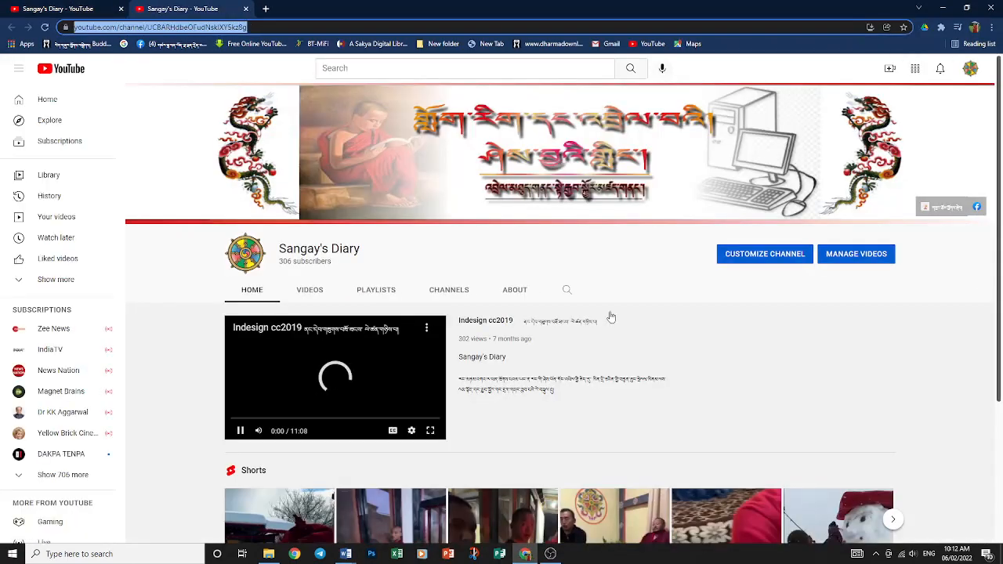
left_click(245, 430)
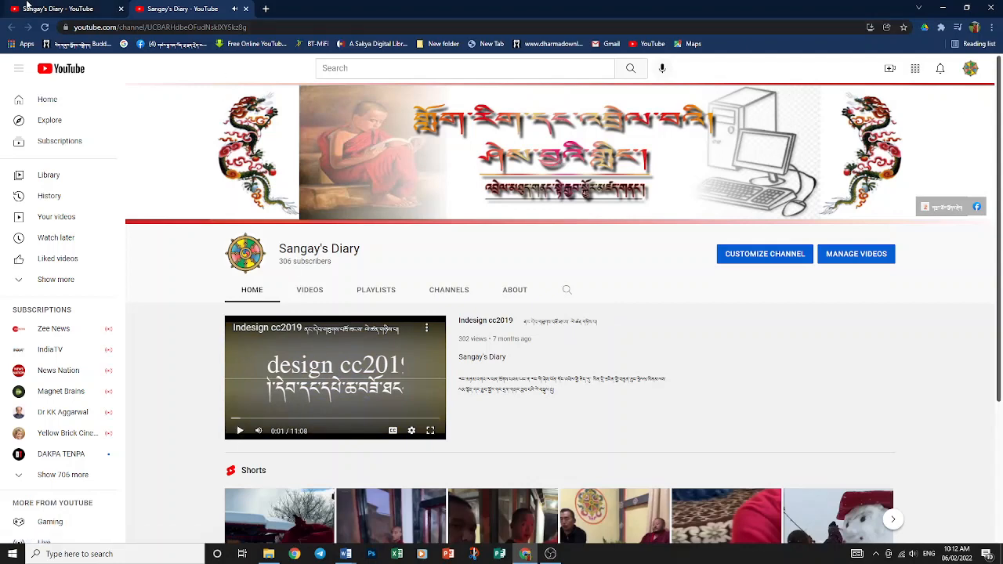
left_click(27, 9)
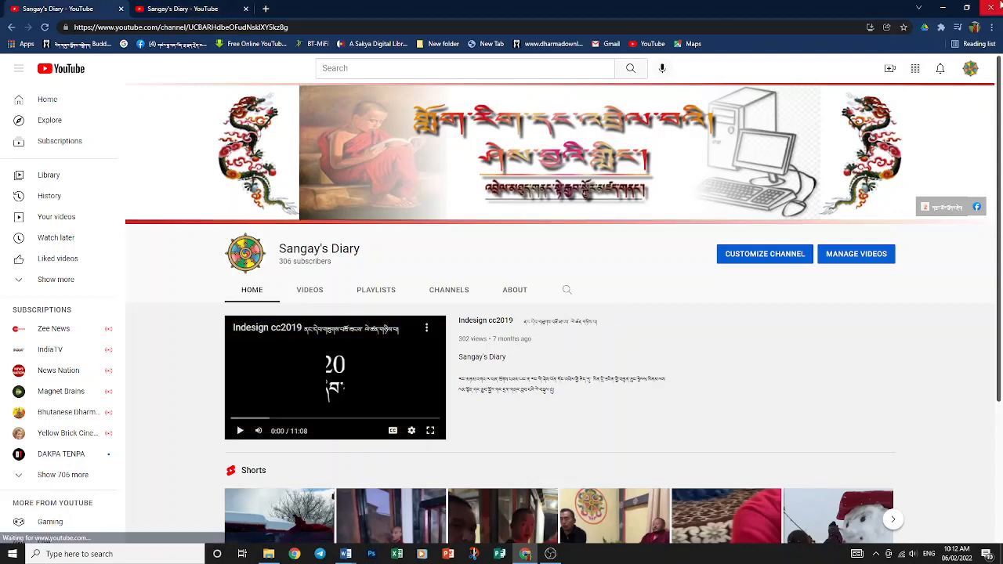
left_click(946, 10)
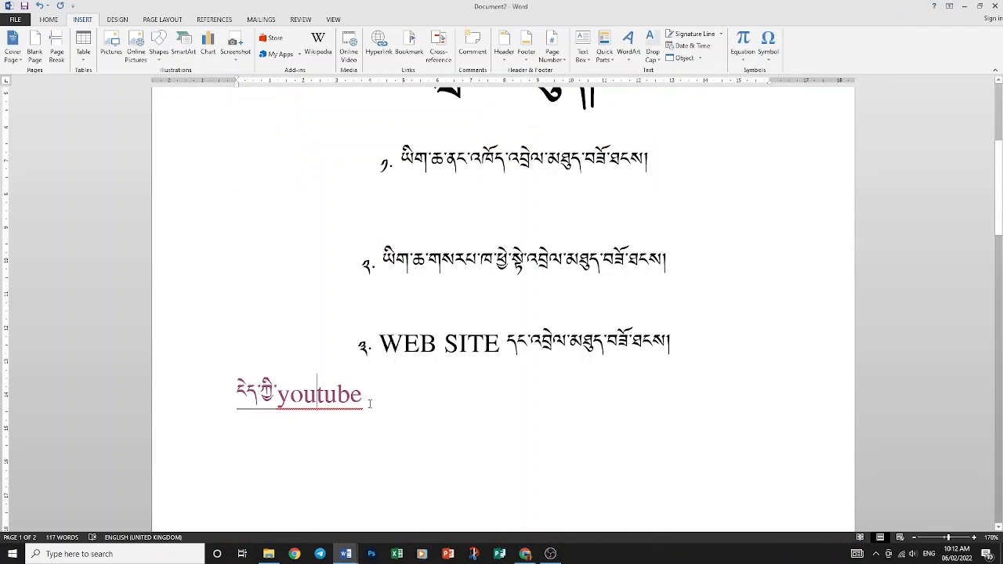
Review the numbered hyperlink headings on page 1 and the external-file link section on page 2.
scroll(450, 403, "up", 5)
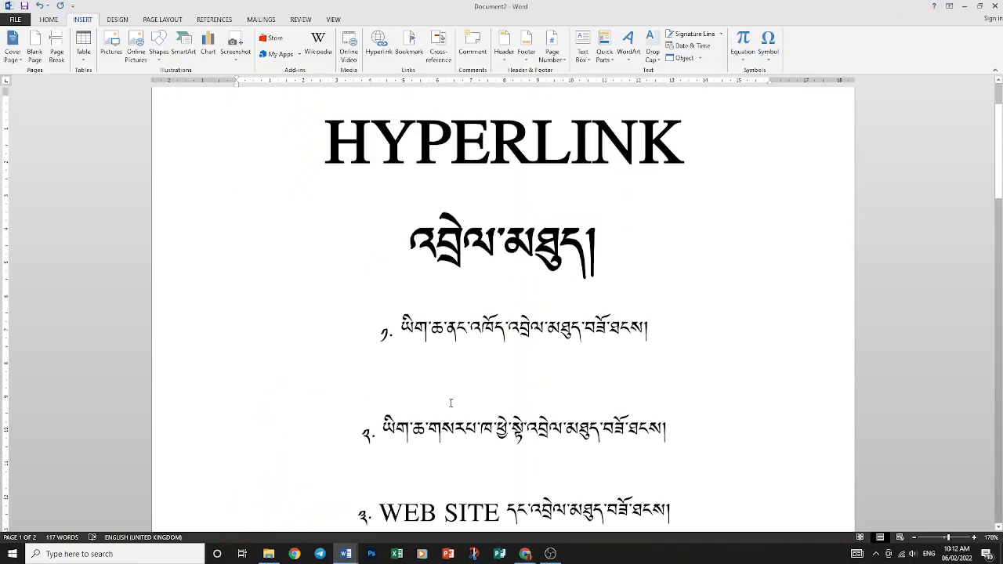
scroll(451, 403, "up", 1)
scroll(397, 227, "down", 5)
scroll(398, 227, "up", 5)
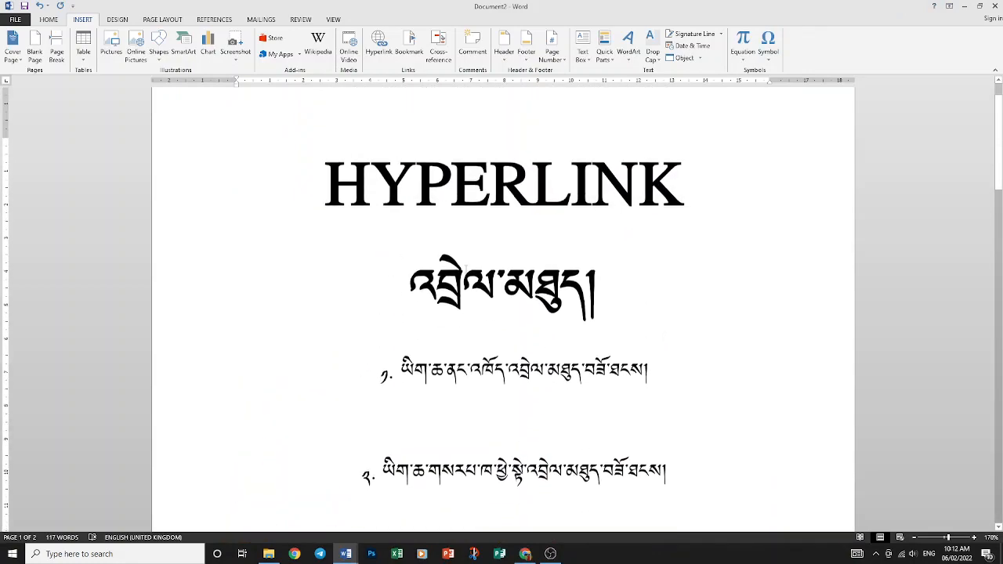
scroll(397, 227, "down", 4)
scroll(681, 251, "down", 2)
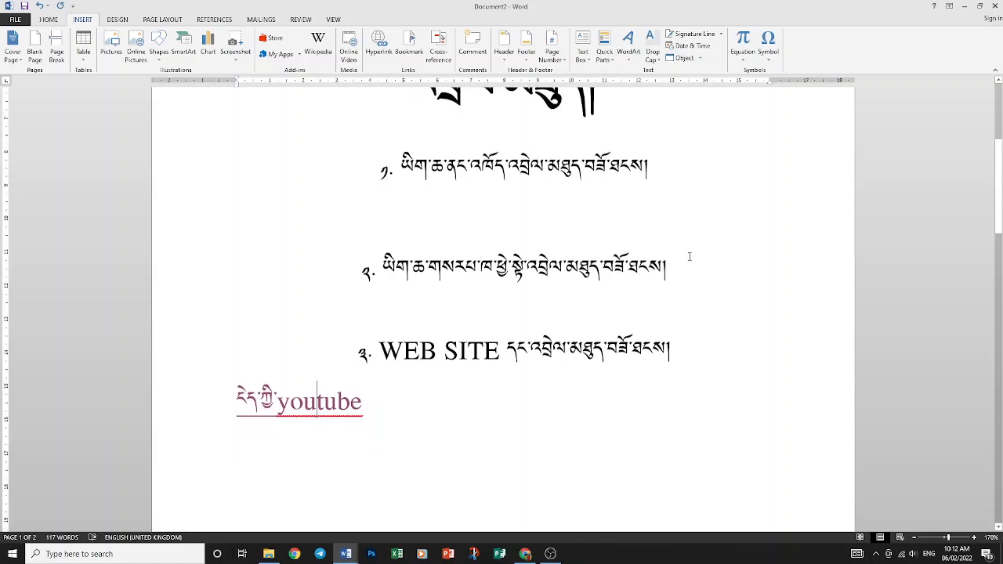
scroll(628, 267, "down", 4)
scroll(628, 267, "down", 10)
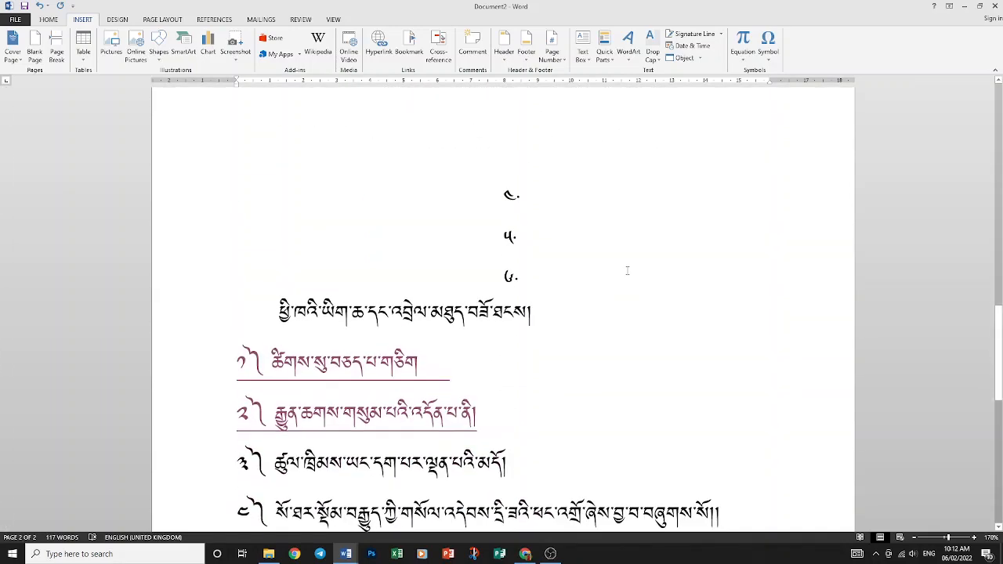
Move the "ཕྱི་ཁའི་ཡིག་ཆ་དང་འབྲེལ་མཐུད་བཟོ་ཐངས།" heading from page 2 to its own line below the first heading, keeping source formatting.
left_click_drag(275, 312, 541, 326)
right_click(517, 325)
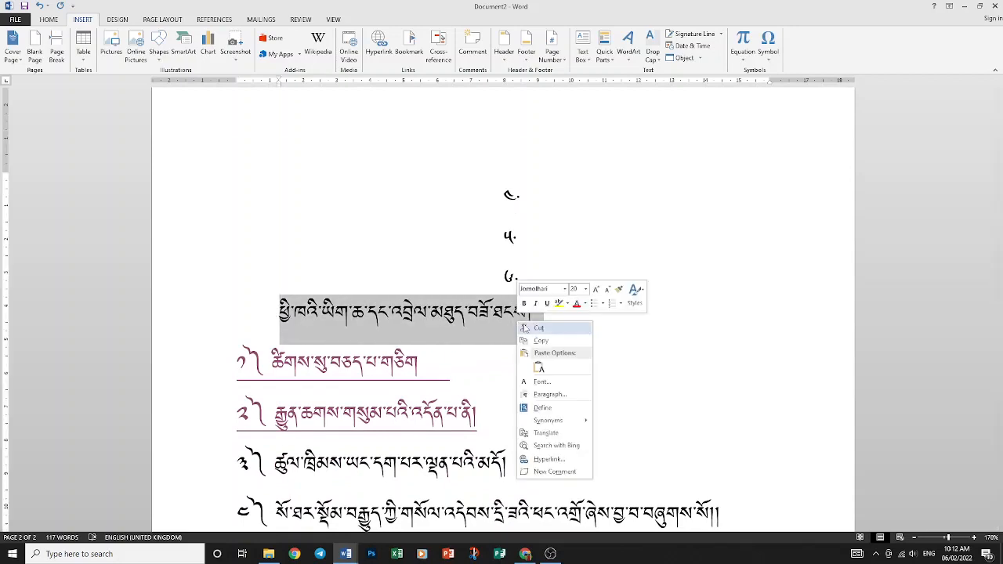
left_click(530, 328)
scroll(541, 342, "up", 3)
scroll(542, 343, "up", 10)
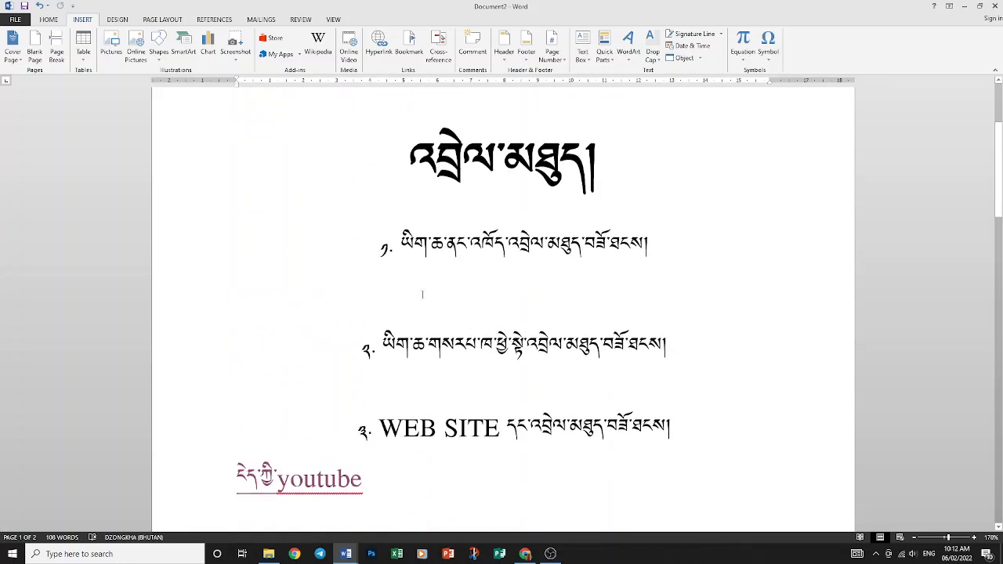
left_click(659, 241)
right_click(654, 242)
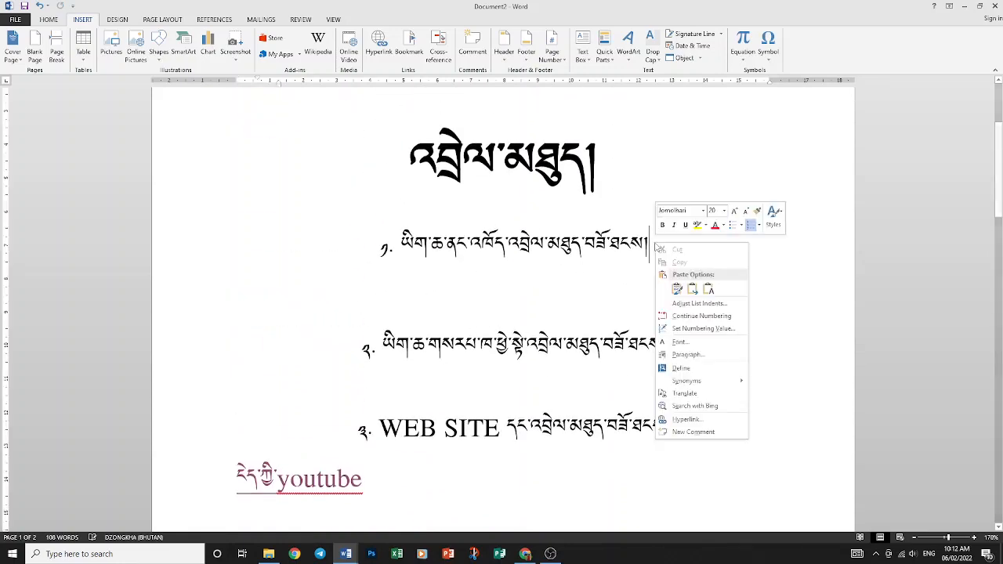
left_click(676, 289)
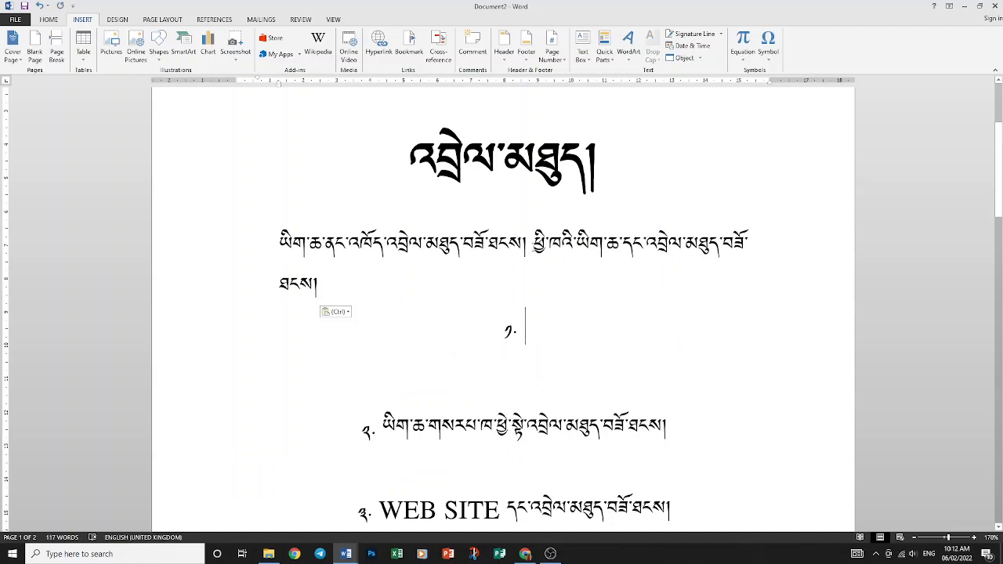
left_click(534, 244)
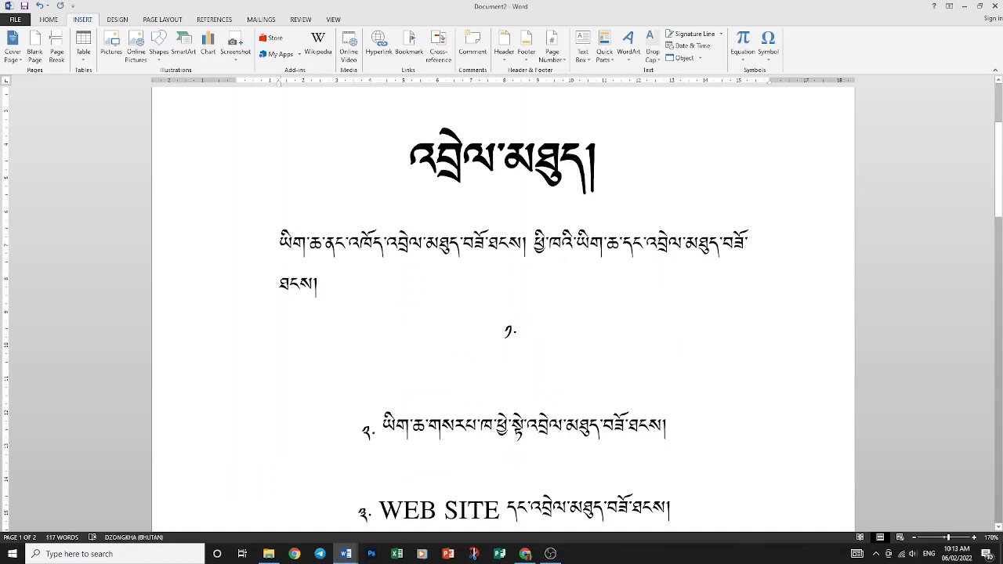
key("Return")
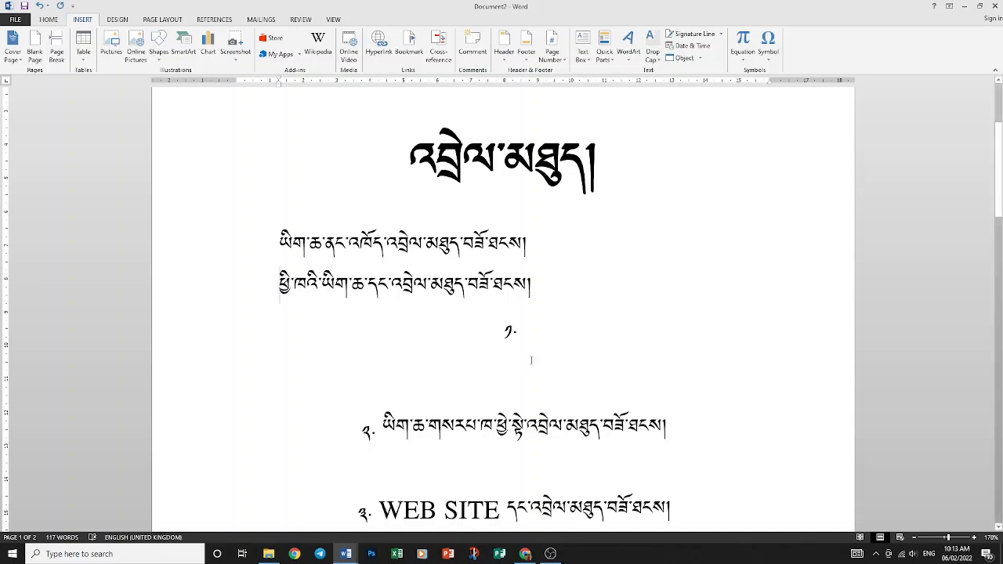
Cut the first two heading lines together and paste them at the empty numbered item so both become numbered entries.
left_click_drag(328, 251, 543, 291)
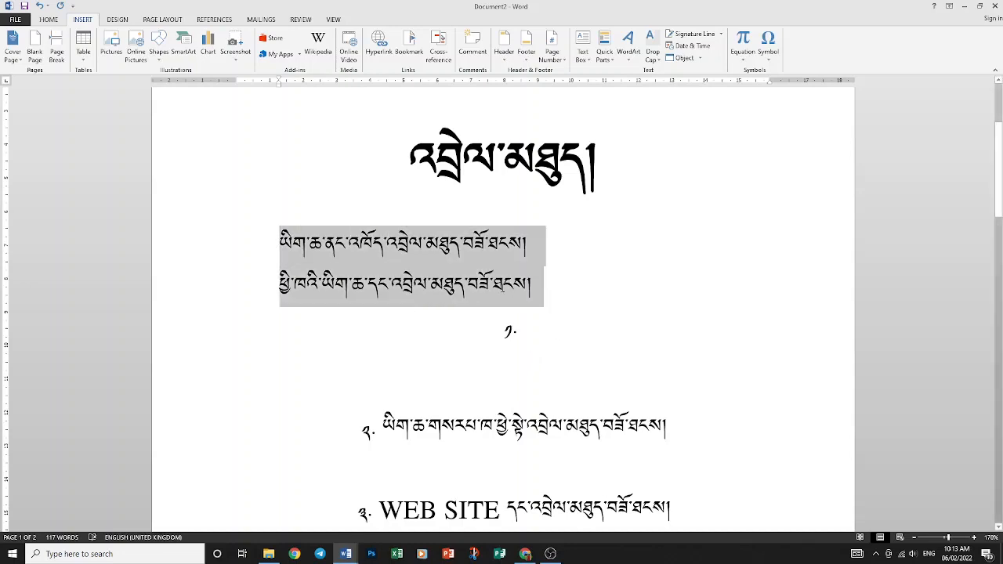
right_click(466, 271)
left_click(480, 285)
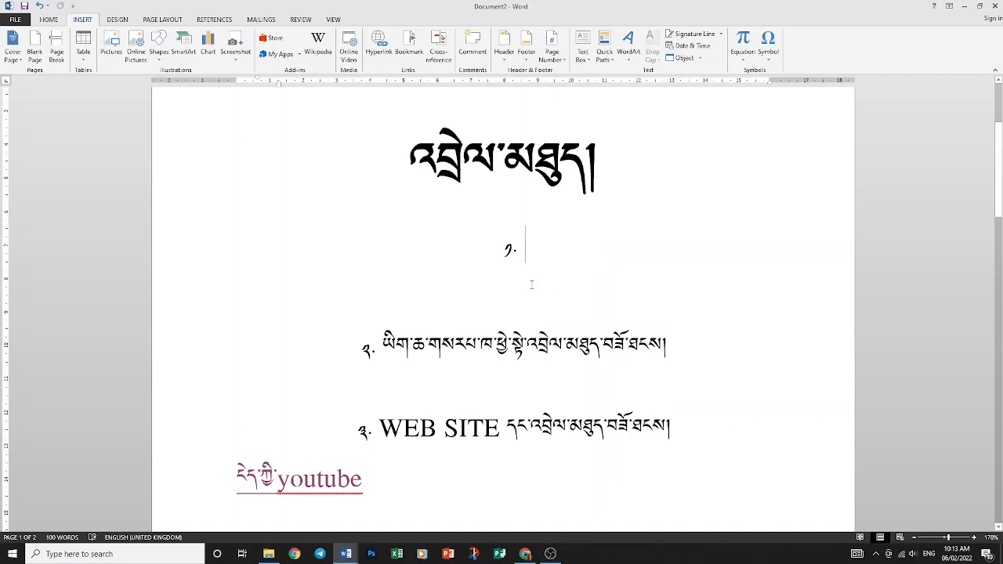
type("ཡིག་ཆ་ནང་འཇོག་འབྲེལ་མཐུད་བཟོ་ཐངས། ཕྱི་ཁའི་ཡིག་ཆ་དང་འབྲེལ་མཐུད་བཟོ་ཐངས།")
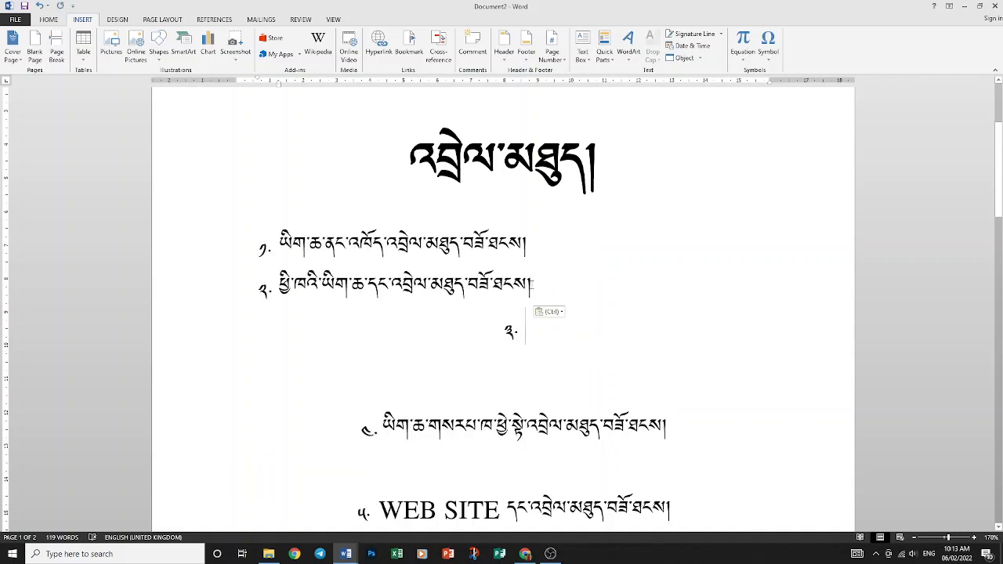
Remove the empty numbered item and the blank lines between the second and third headings.
key("BackSpace")
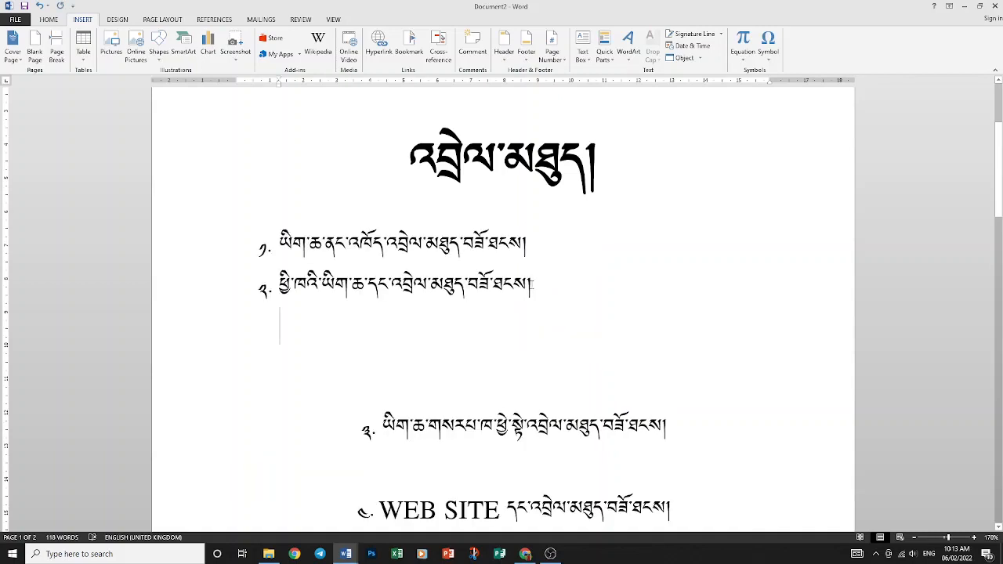
key("Delete")
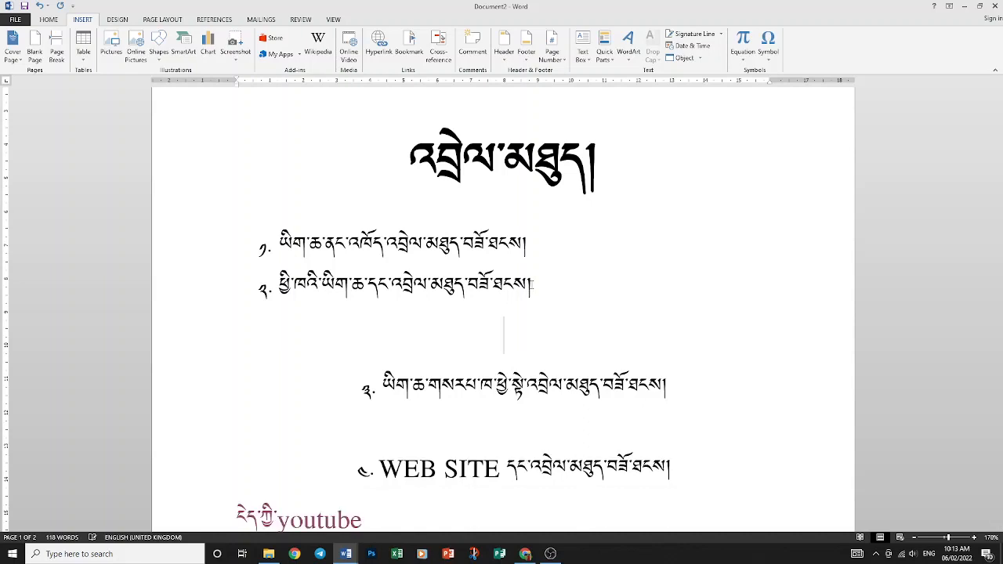
key("Delete")
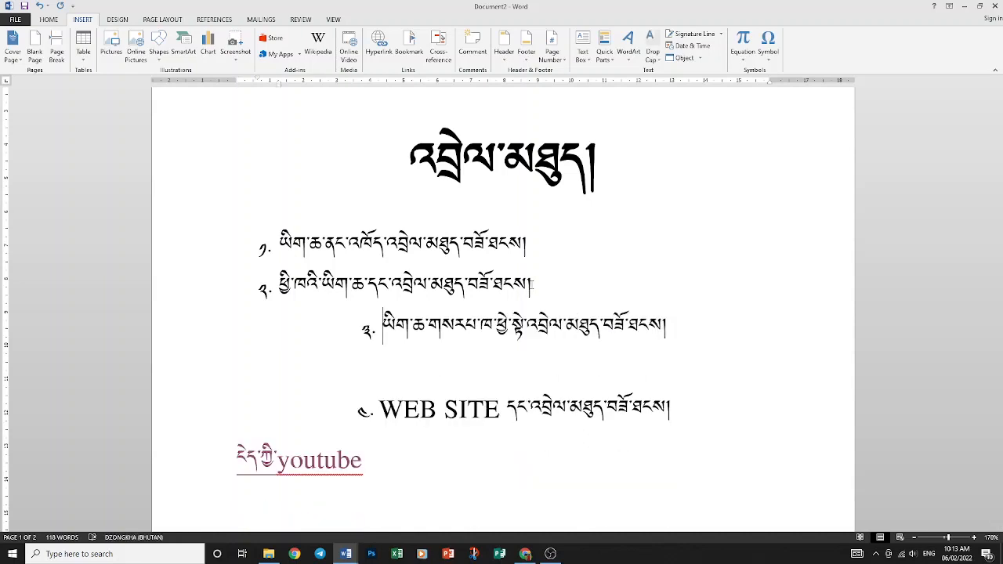